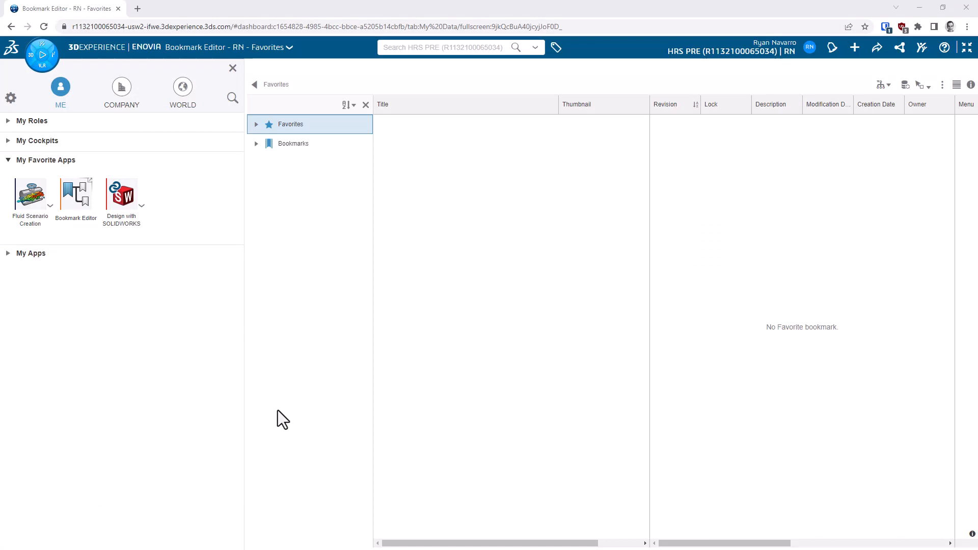
# Switch to SOLIDWORKS, open the recent PipeSpool assembly and activate its CFD configuration
pyautogui.click(122, 209)
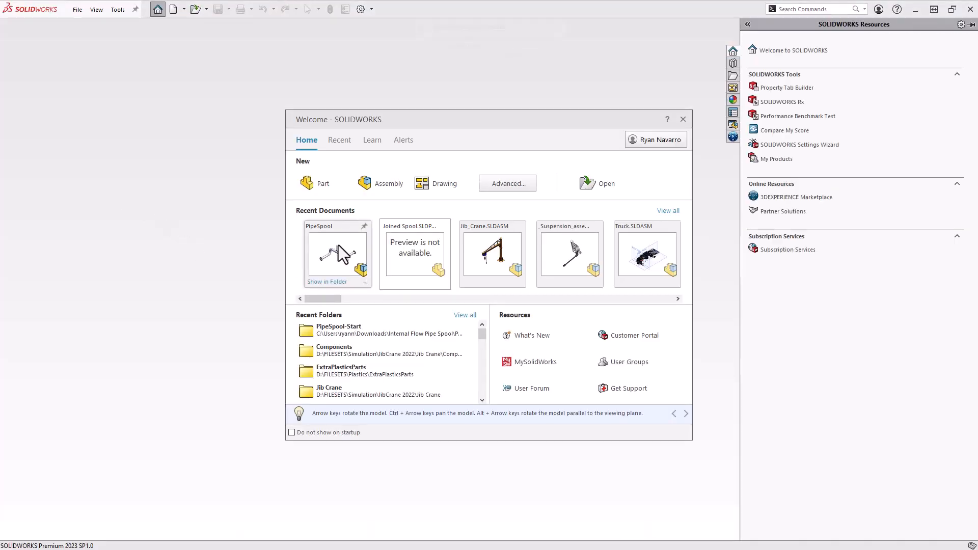
pyautogui.click(339, 245)
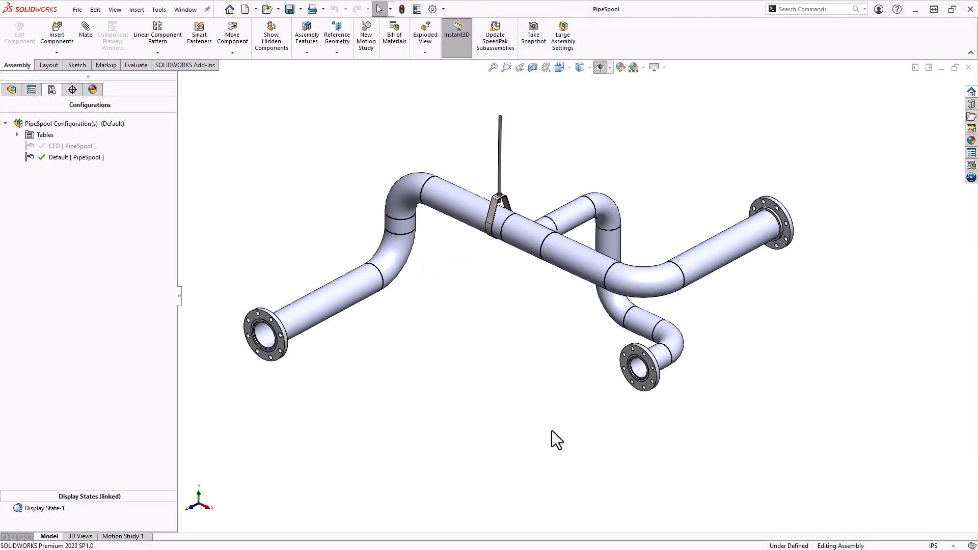
pyautogui.doubleClick(56, 147)
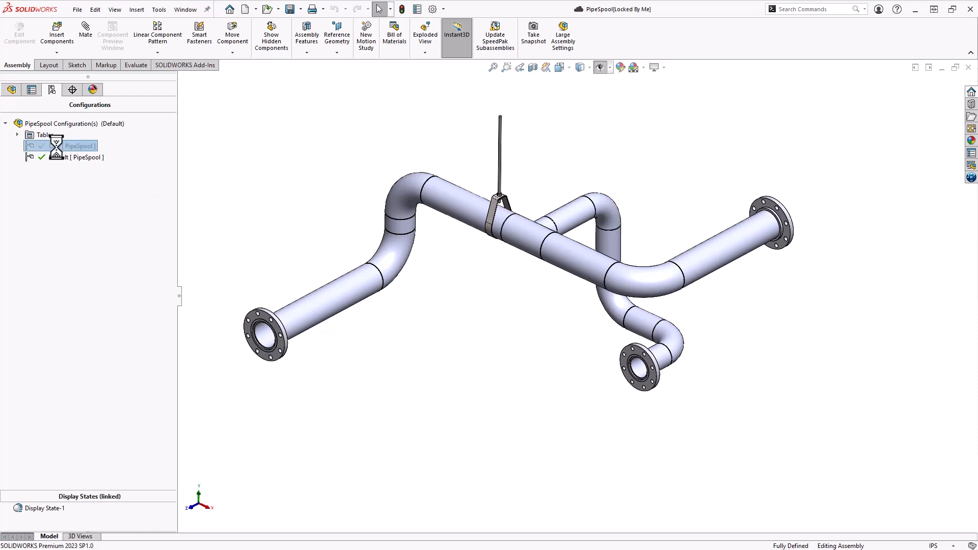
pyautogui.click(12, 89)
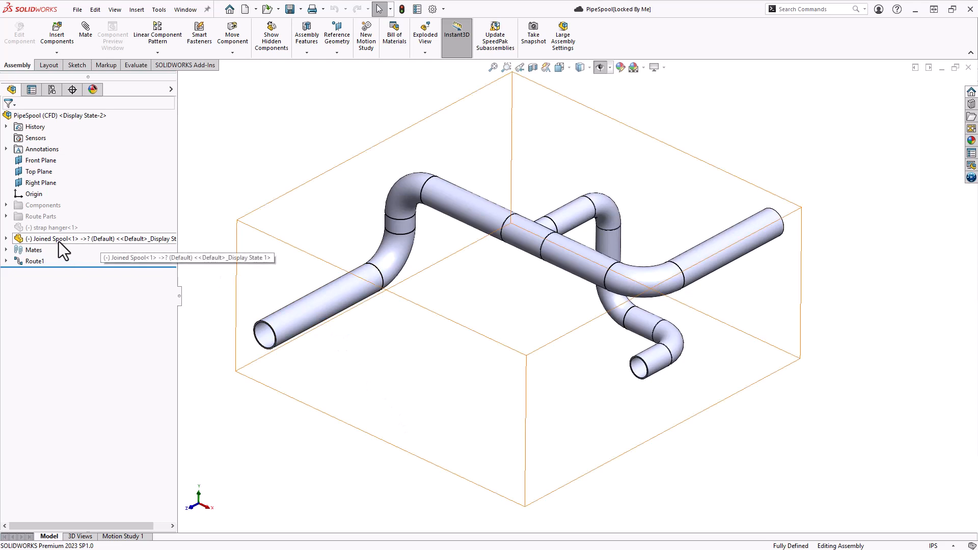
# Open the Joined Spool part for editing within the assembly and expand its feature list
pyautogui.click(57, 52)
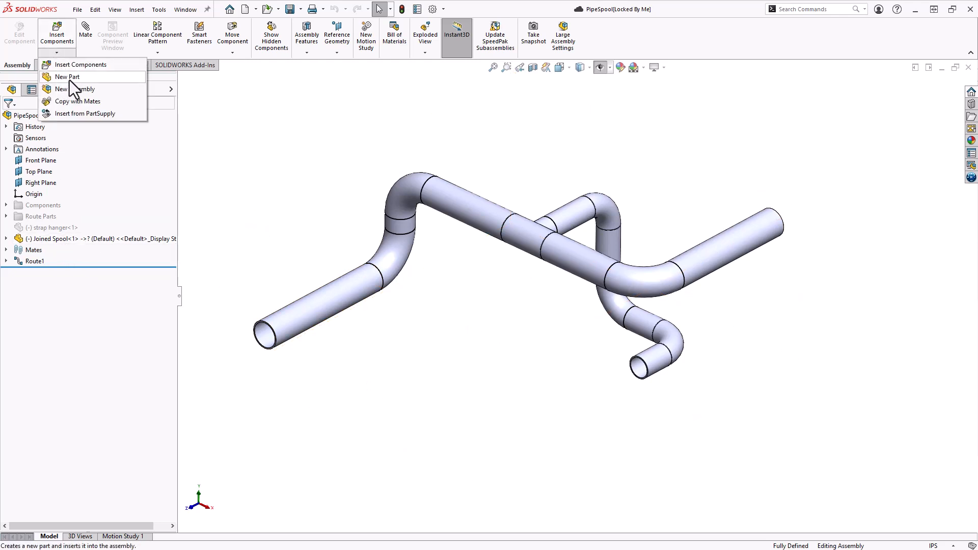
pyautogui.rightClick(57, 239)
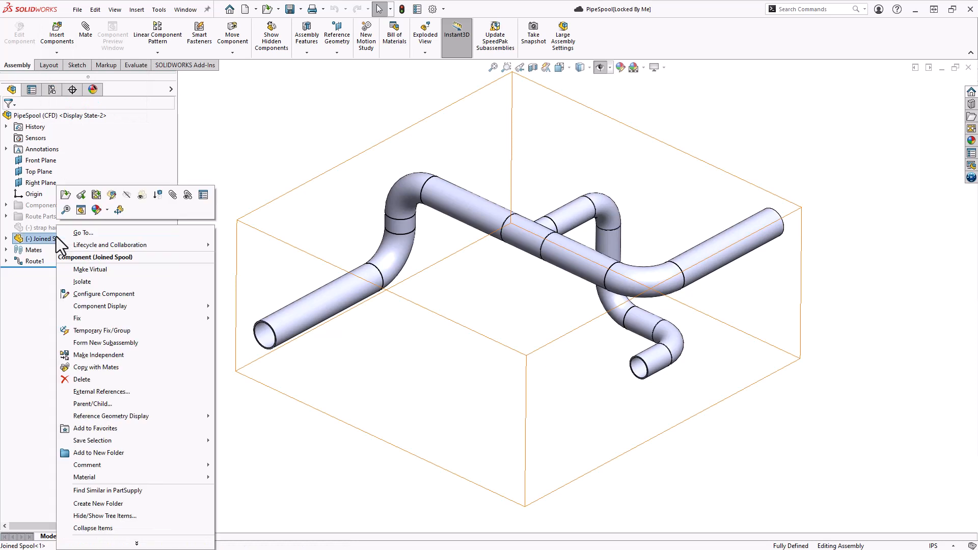
pyautogui.click(115, 195)
pyautogui.click(547, 294)
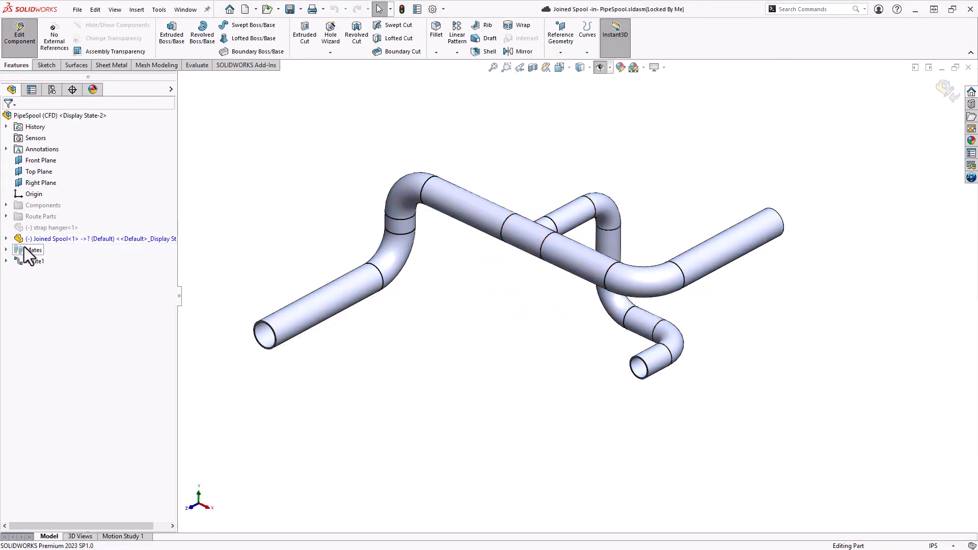
pyautogui.click(6, 239)
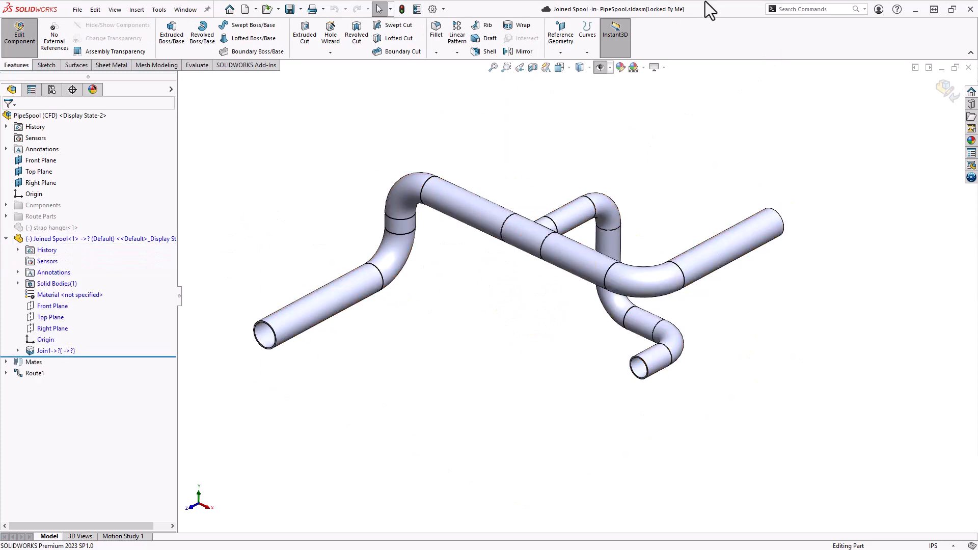
# Search the commands for "join" to locate the Join feature, and return to editing the assembly
pyautogui.click(801, 10)
pyautogui.write('join')
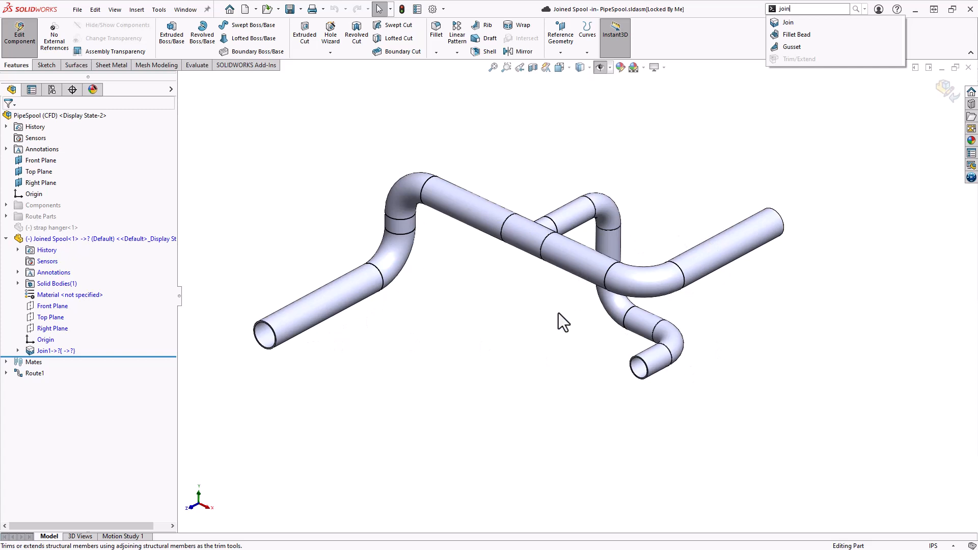
pyautogui.click(509, 329)
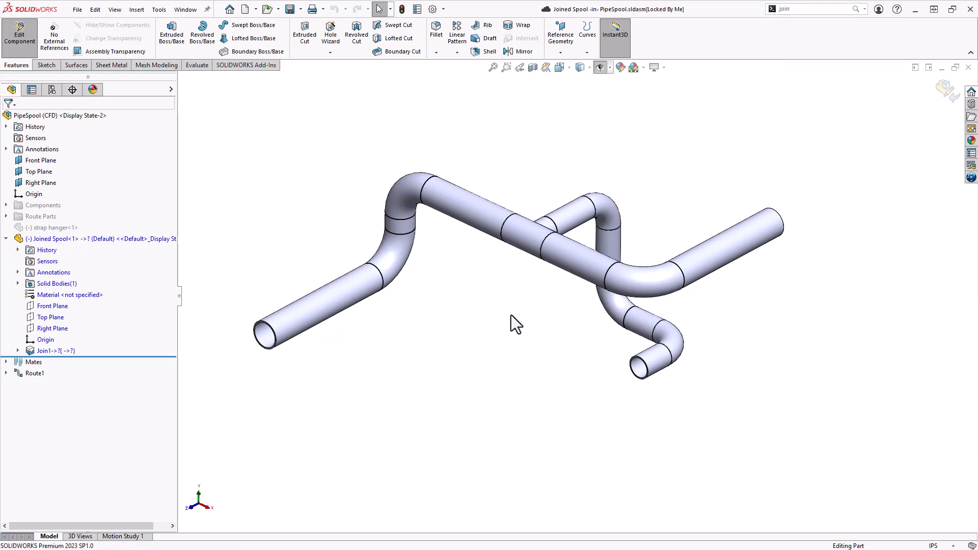
pyautogui.click(943, 91)
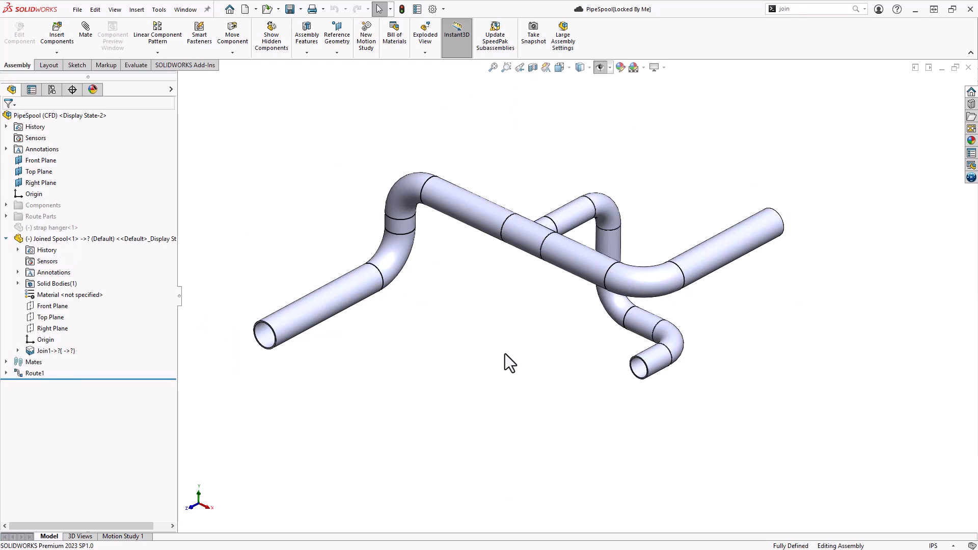
# Start Save with Options for the PipeSpool assembly in the 3DEXPERIENCE session
pyautogui.click(971, 179)
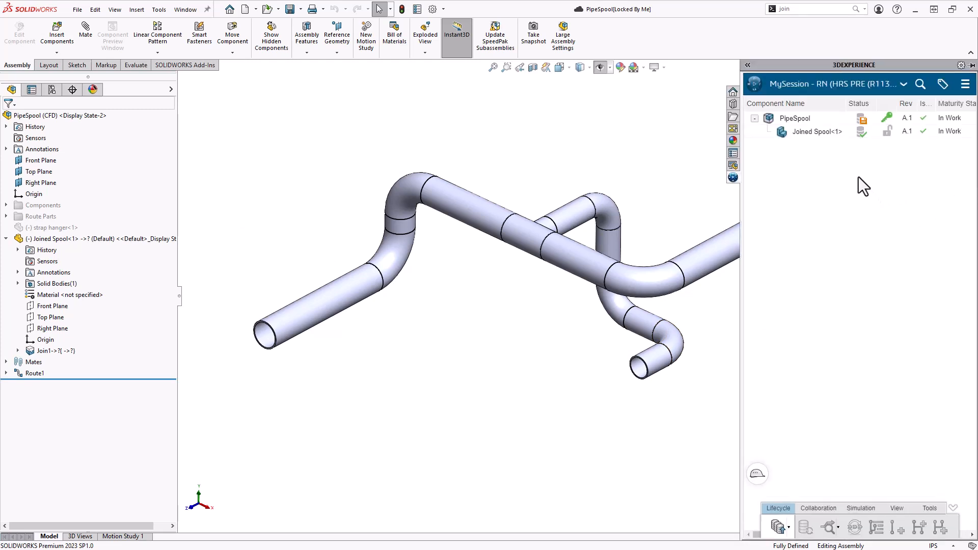
pyautogui.rightClick(805, 118)
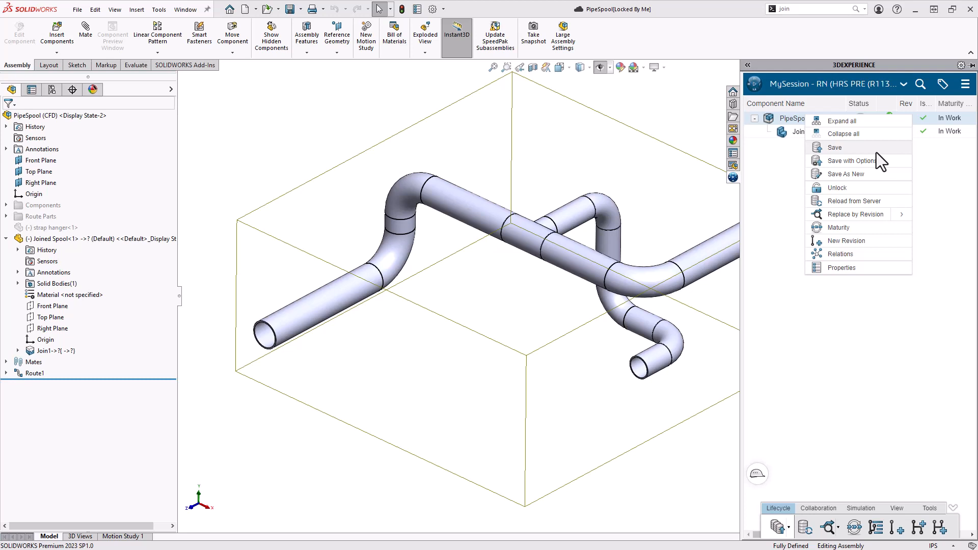
pyautogui.click(878, 161)
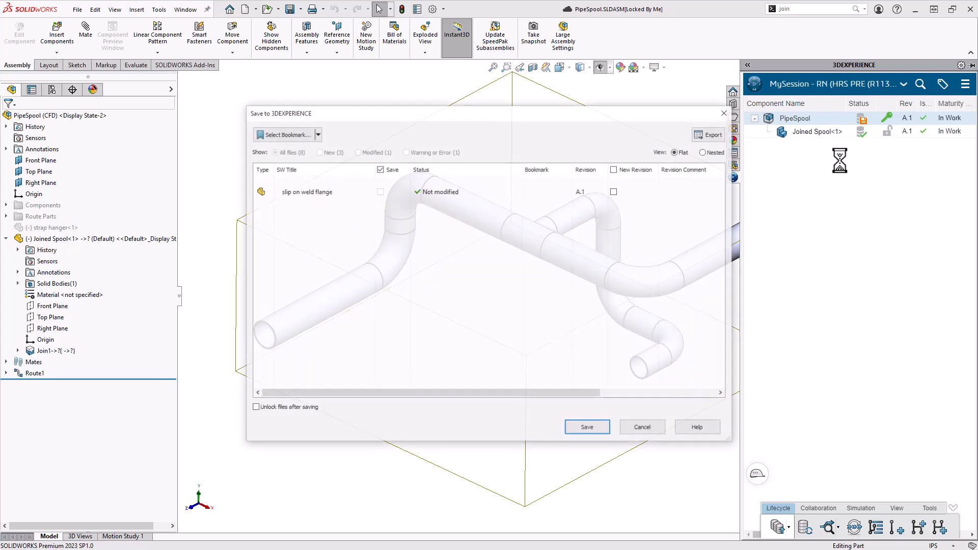
# Create a new bookmark titled Internal Pipe Flow Analysis under Bookmarks for the save destination
pyautogui.click(317, 134)
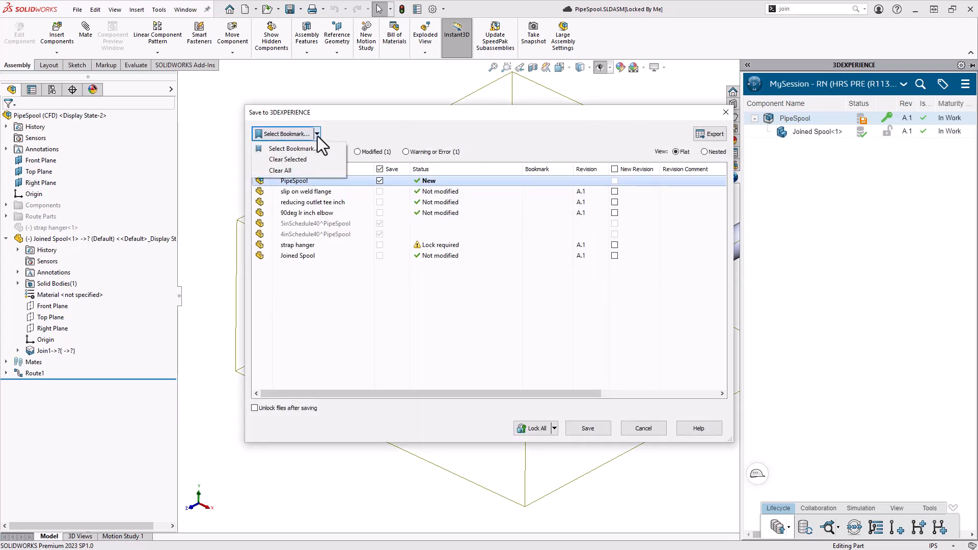
pyautogui.click(314, 149)
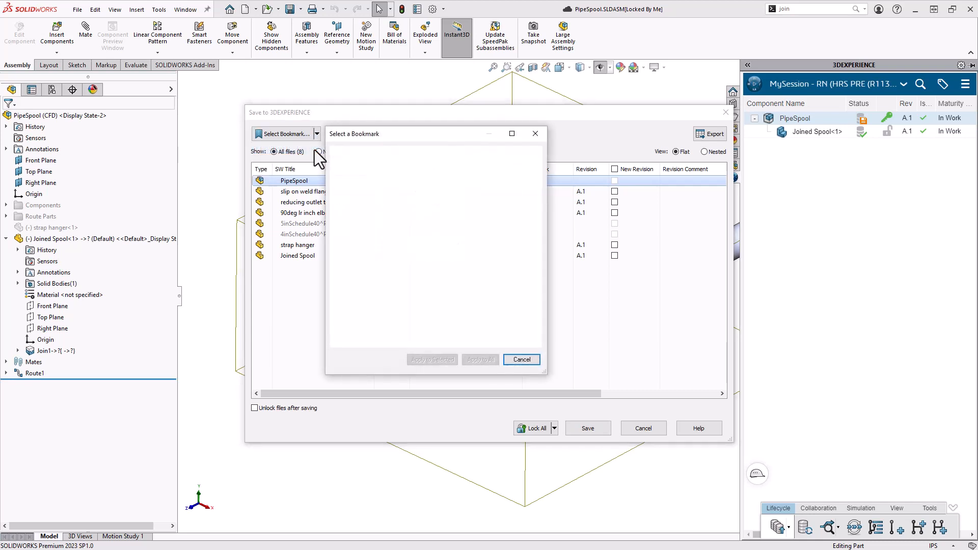
pyautogui.click(396, 191)
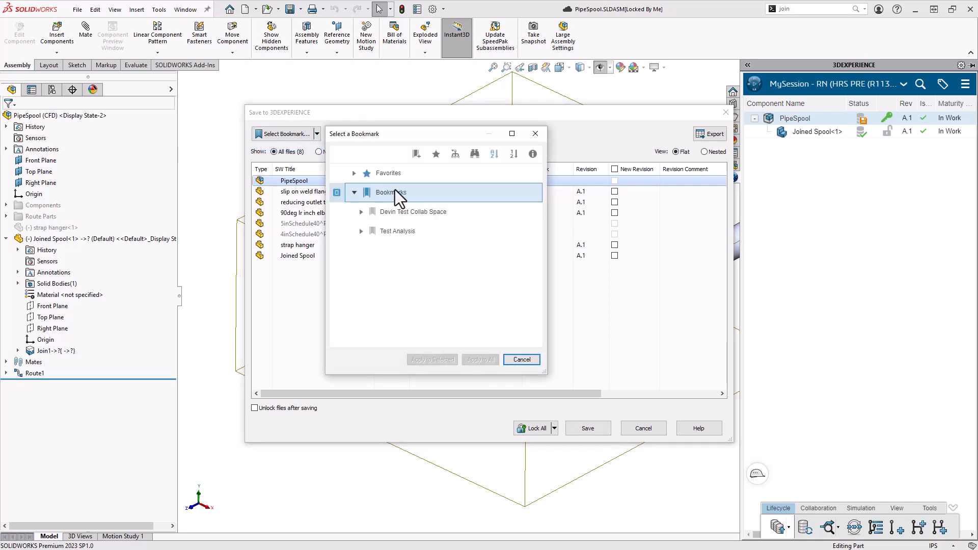
pyautogui.click(418, 154)
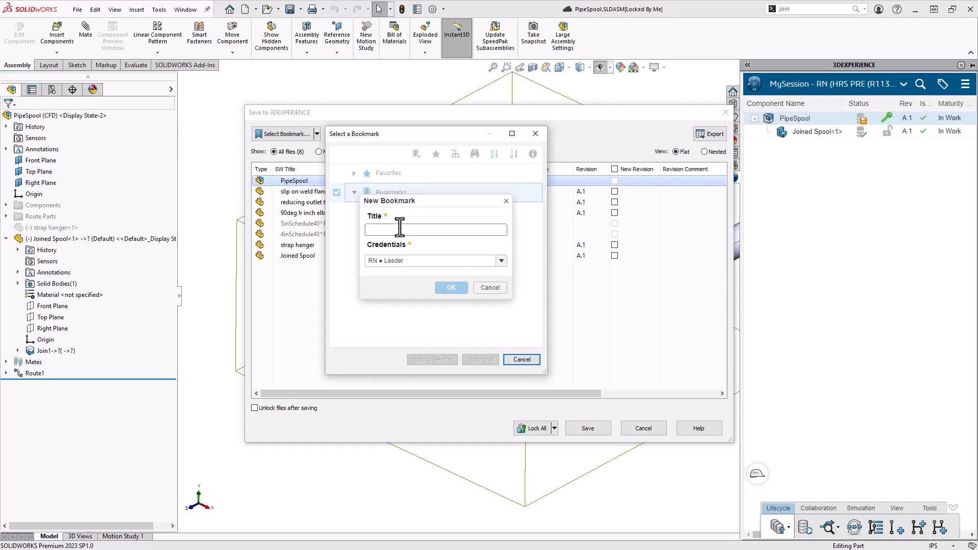
pyautogui.write('Inte')
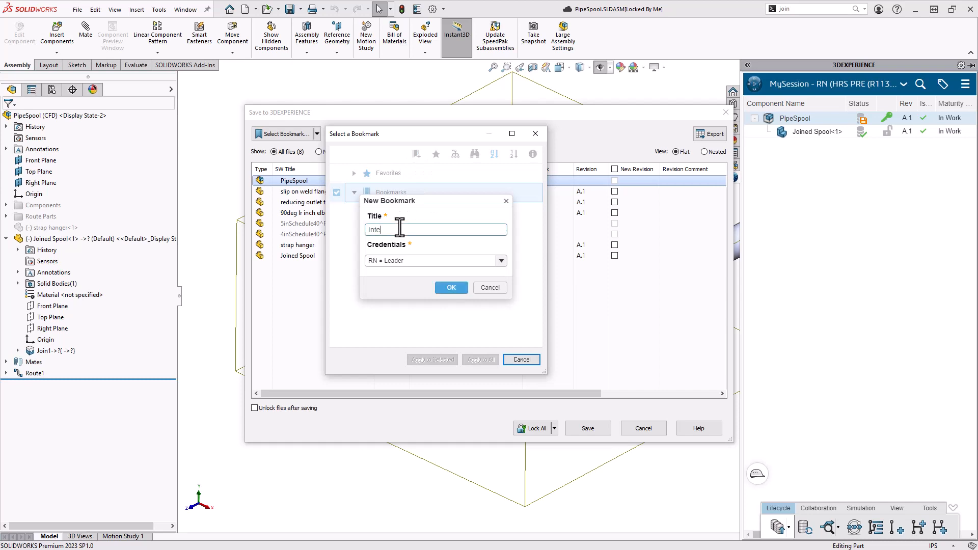
pyautogui.write('rnal Pipe Flow Analytics')
pyautogui.press('BackSpace')
pyautogui.press('BackSpace')
pyautogui.press('BackSpace')
pyautogui.write('si')
pyautogui.press('BackSpace')
pyautogui.press('BackSpace')
pyautogui.press('BackSpace')
pyautogui.write('sis')
pyautogui.press('Return')
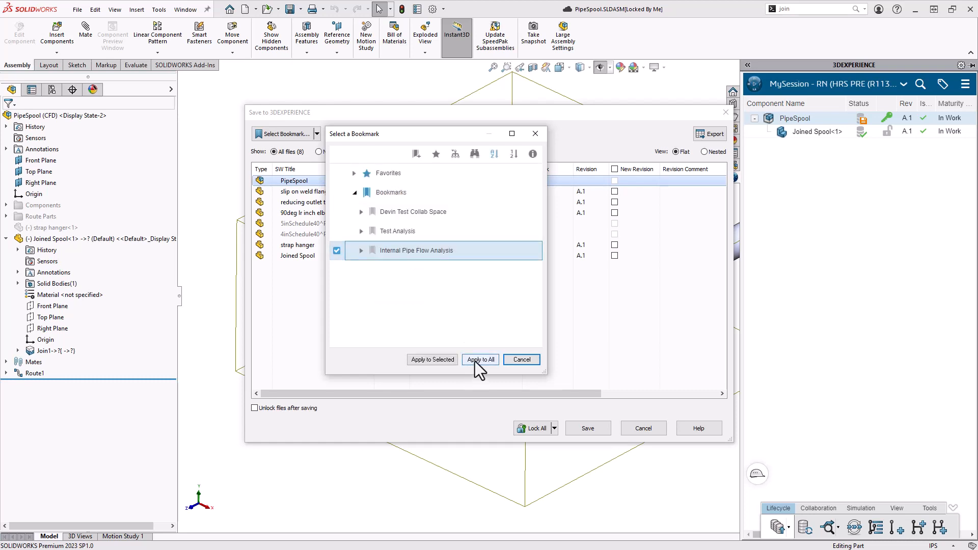
# Apply the Internal Pipe Flow Analysis bookmark to the selected PipeSpool assembly and save it to 3DEXPERIENCE
pyautogui.click(441, 359)
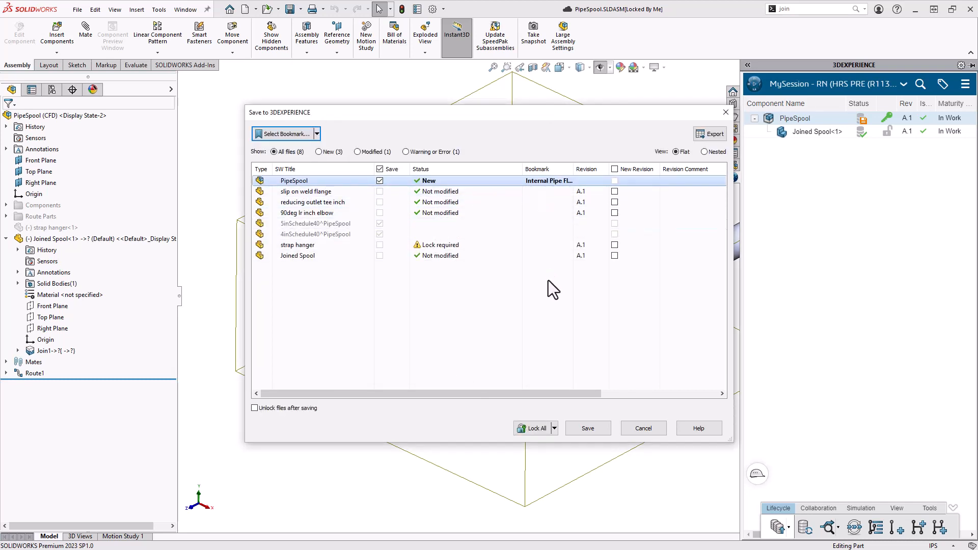
pyautogui.click(588, 429)
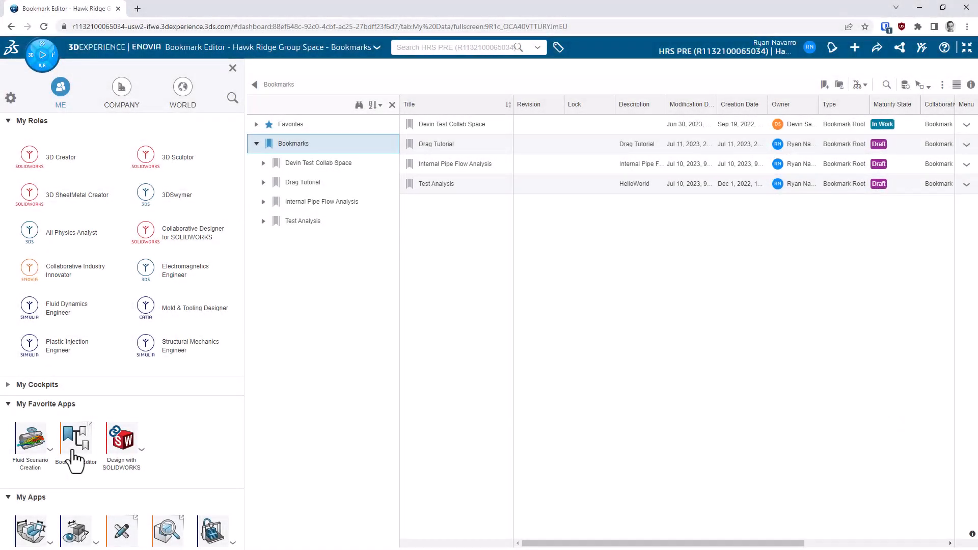
# In the web Bookmark Editor, select PipeSpool(CFD) in the Internal Pipe Flow Analysis bookmark and launch Fluid Scenario Creation with it
pyautogui.click(308, 202)
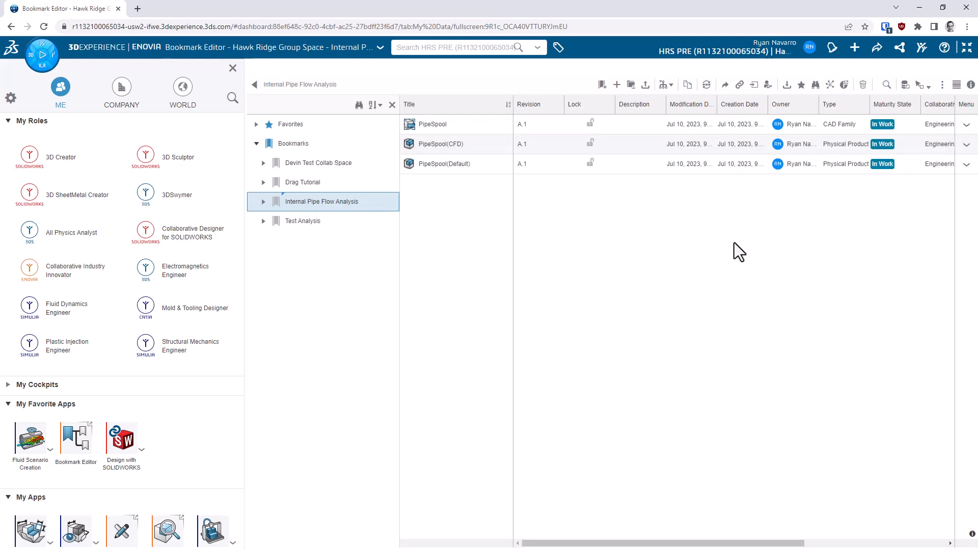
pyautogui.click(905, 85)
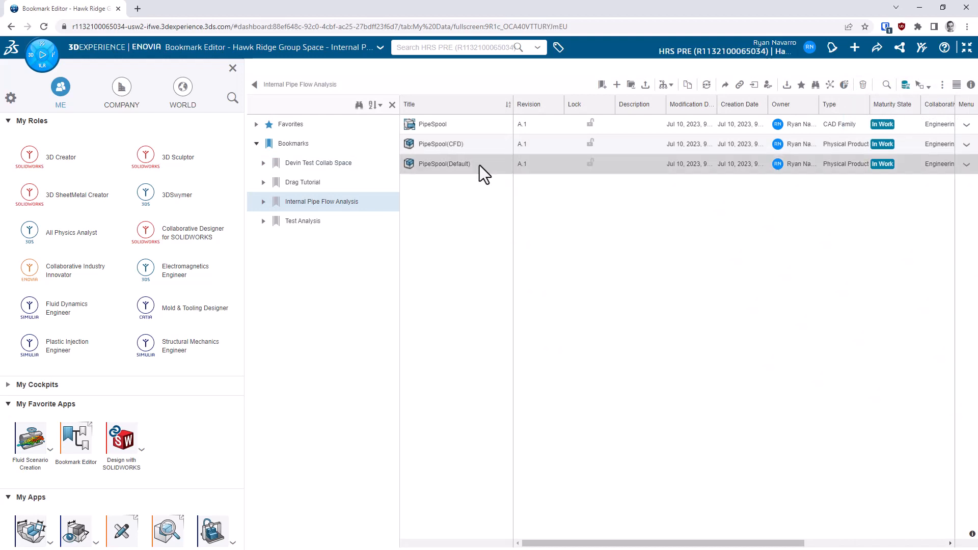
pyautogui.click(476, 146)
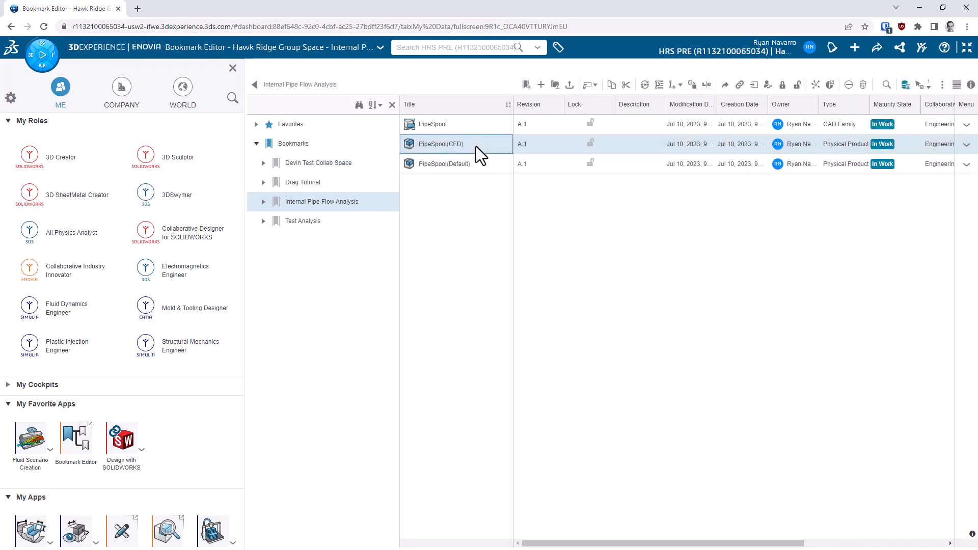
pyautogui.click(31, 442)
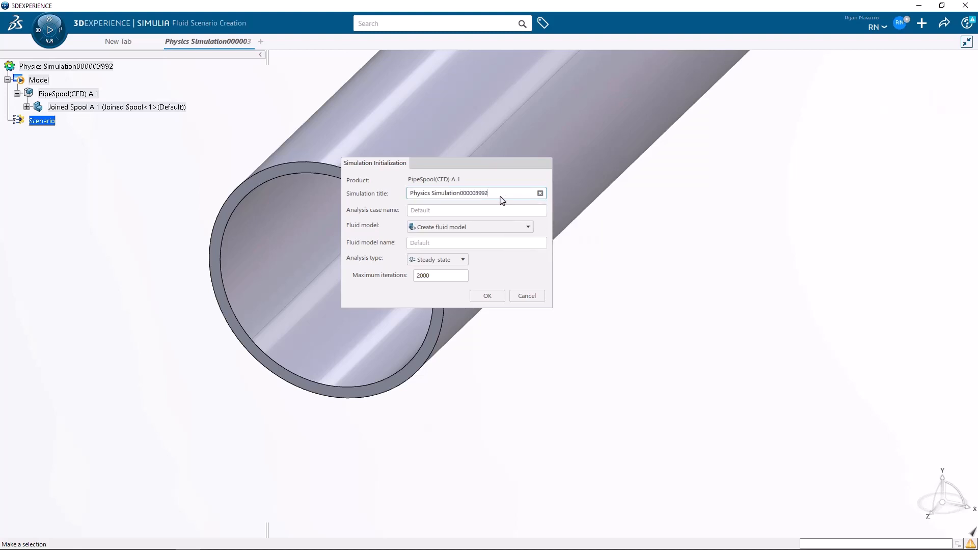
# Initialize the simulation with the title Internal Pipe Flow Analysis, analysis case name Baseline and a maximum of 750 iterations
pyautogui.click(351, 179)
pyautogui.write('Internal Pipe Flow Analysis')
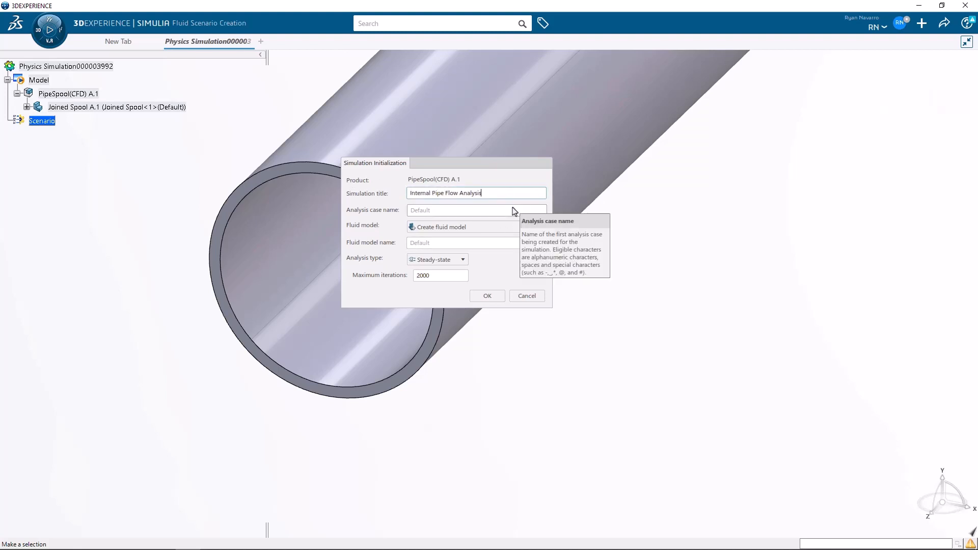
pyautogui.click(511, 213)
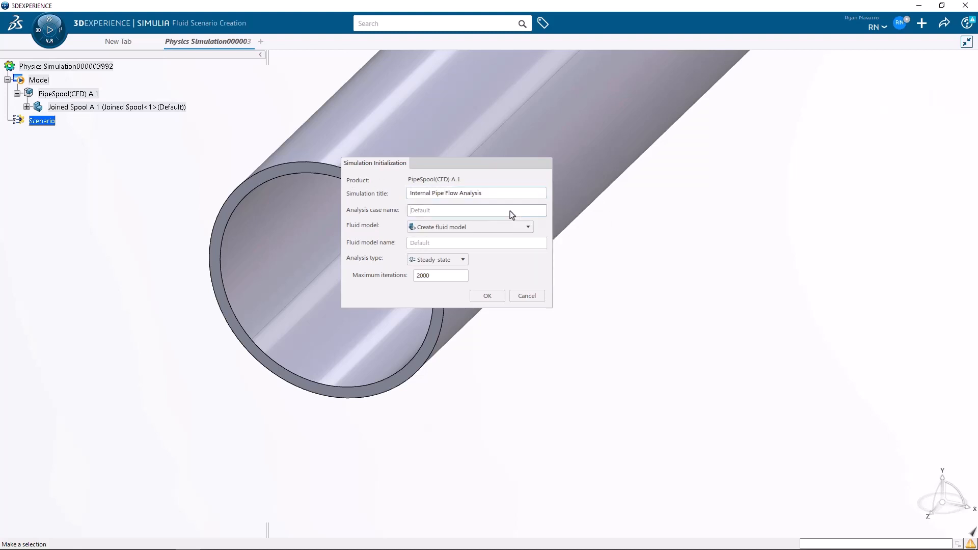
pyautogui.write('Baseline')
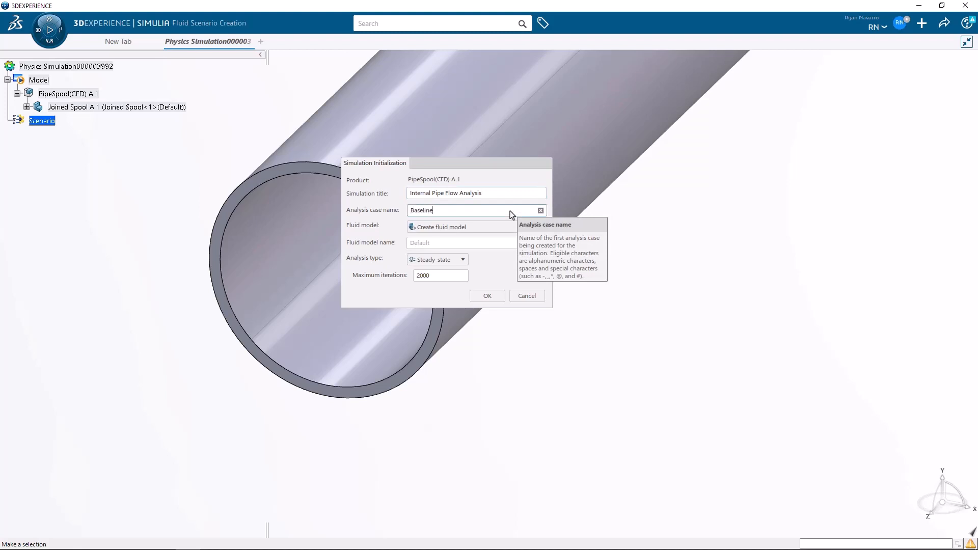
pyautogui.click(518, 284)
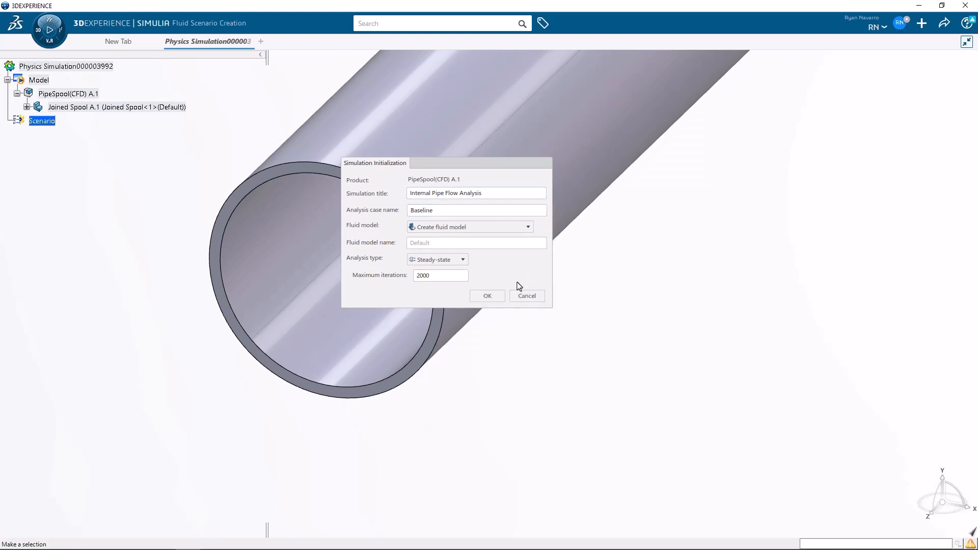
pyautogui.moveTo(444, 279); pyautogui.dragTo(360, 276)
pyautogui.write('750')
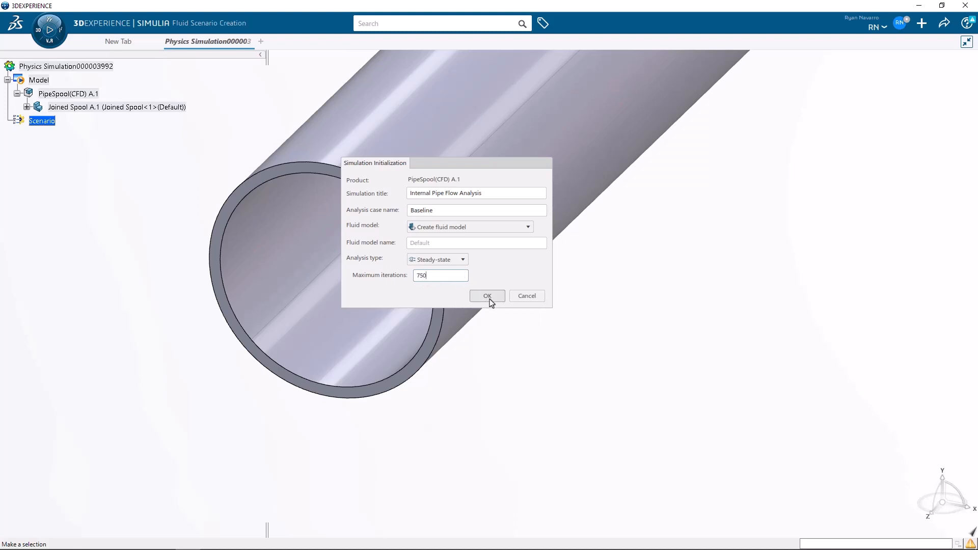
pyautogui.click(489, 297)
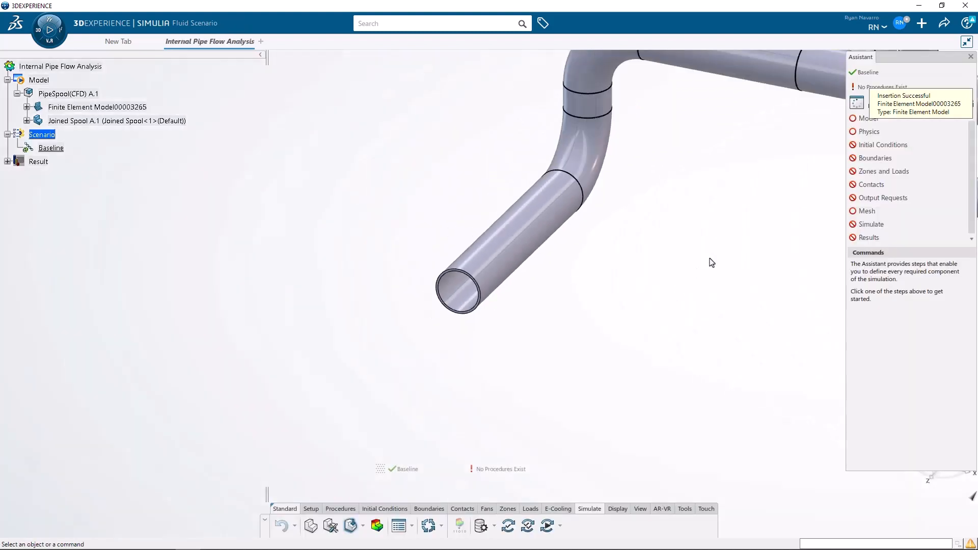
pyautogui.scroll(5, 713, 247)
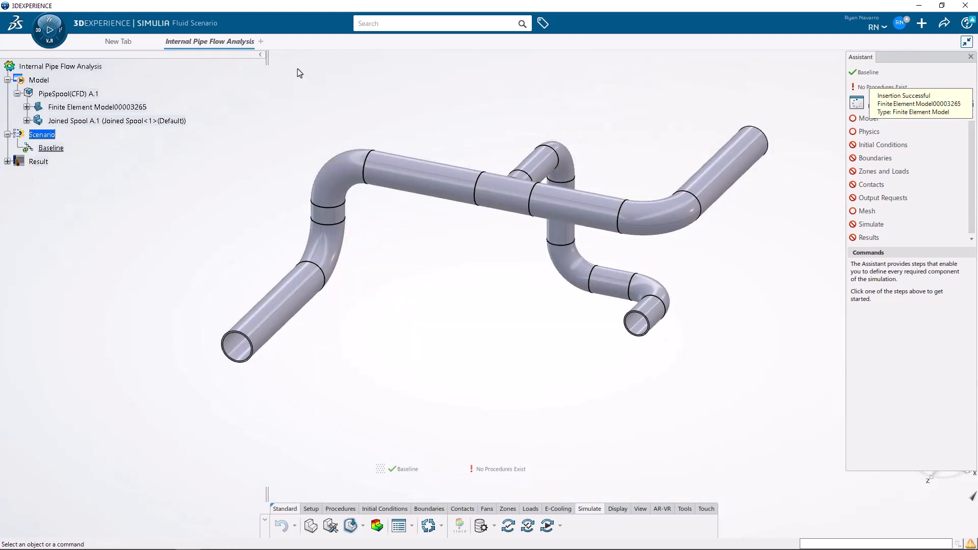
pyautogui.click(262, 55)
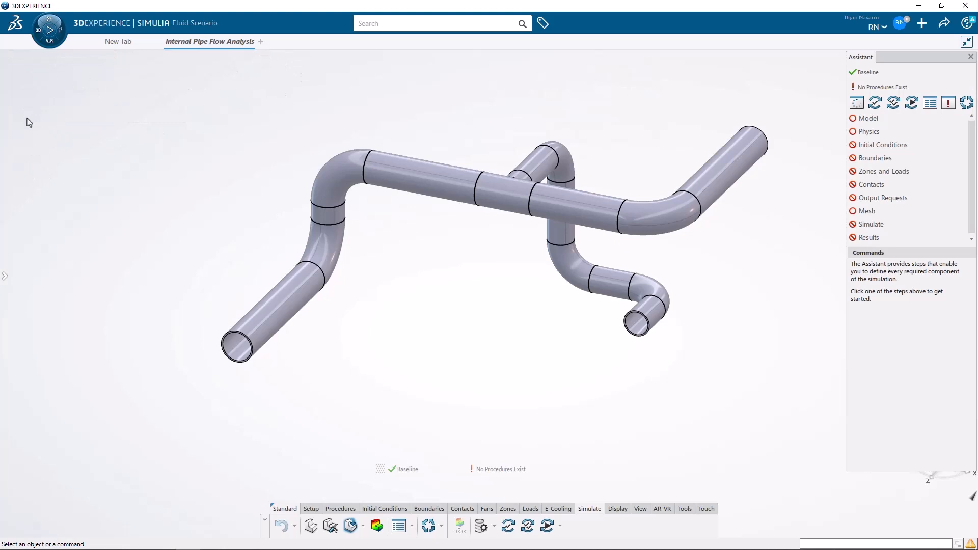
pyautogui.moveTo(9, 287)
pyautogui.click(264, 55)
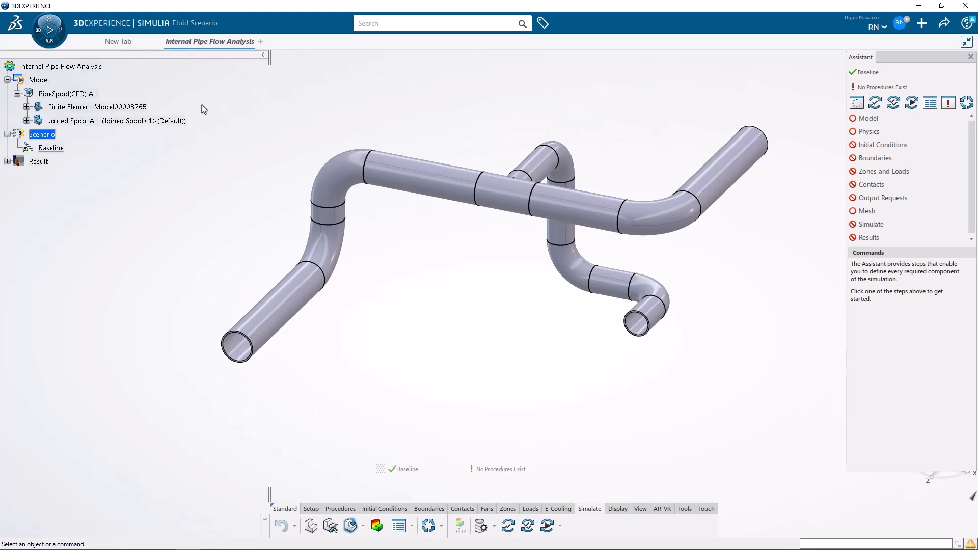
# Expand the Finite Element Model and Joined Spool branches down to their contents to inspect the model structure
pyautogui.click(27, 107)
pyautogui.click(25, 148)
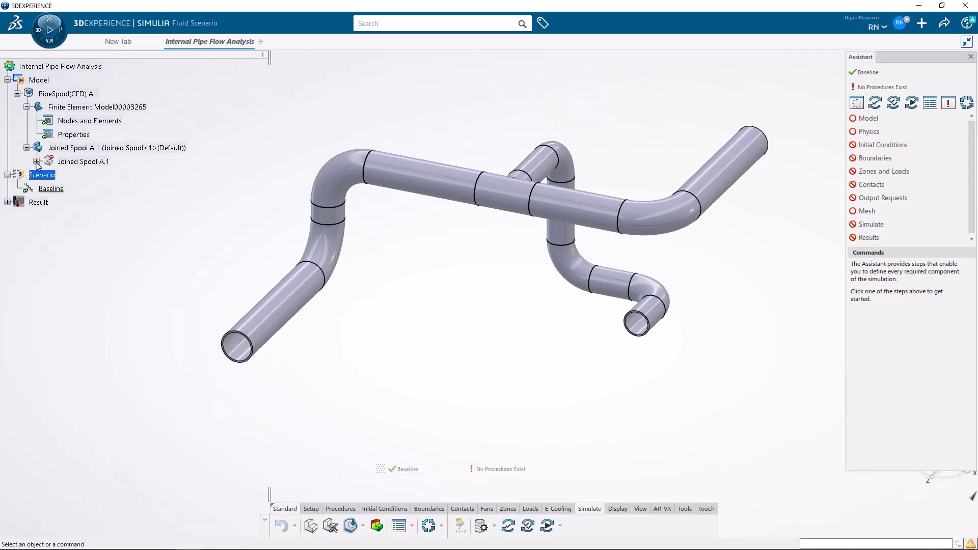
pyautogui.click(36, 162)
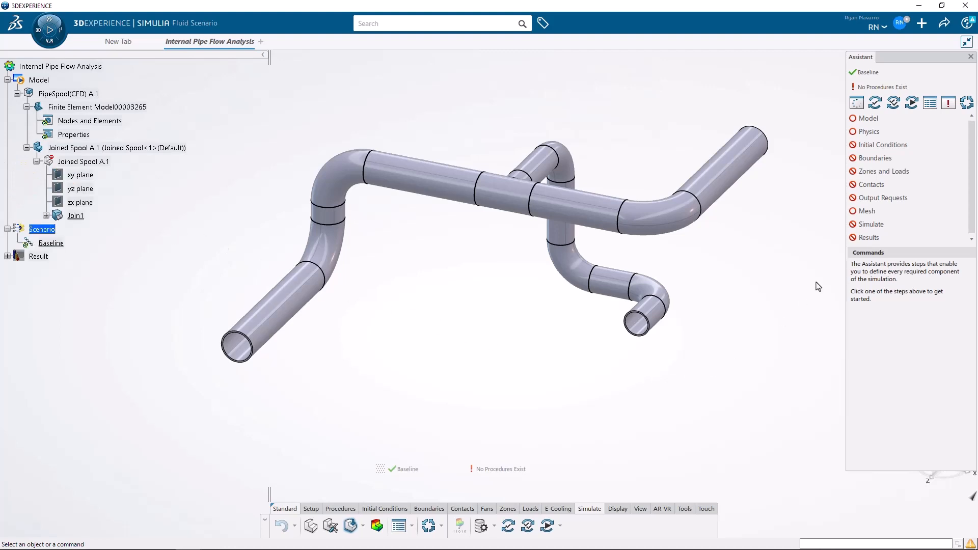
# Close the simulation Assistant and display it again
pyautogui.click(970, 56)
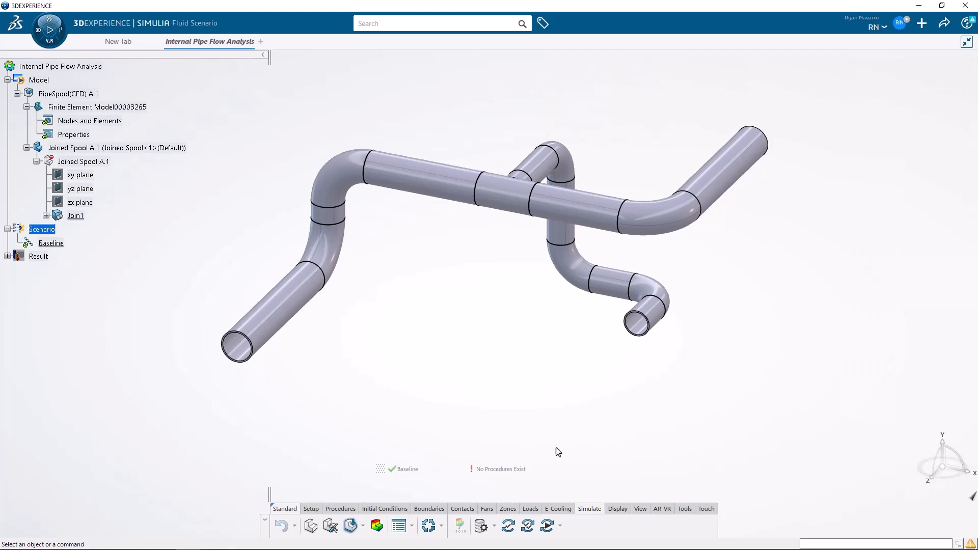
pyautogui.click(311, 510)
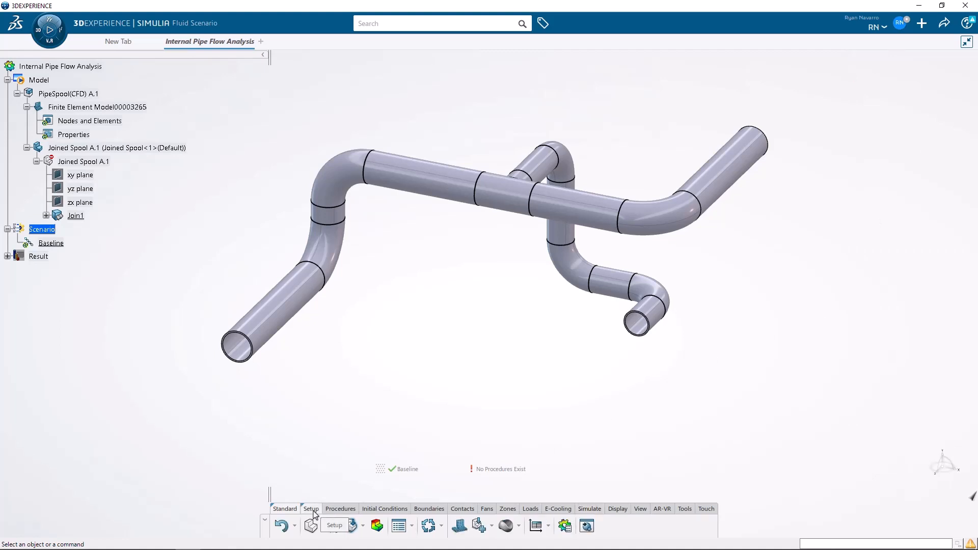
pyautogui.click(412, 527)
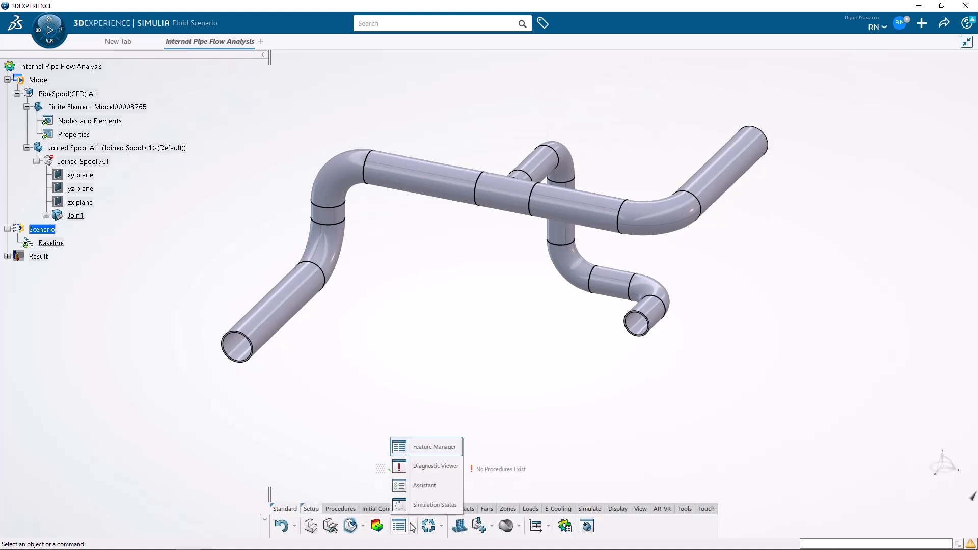
pyautogui.click(420, 493)
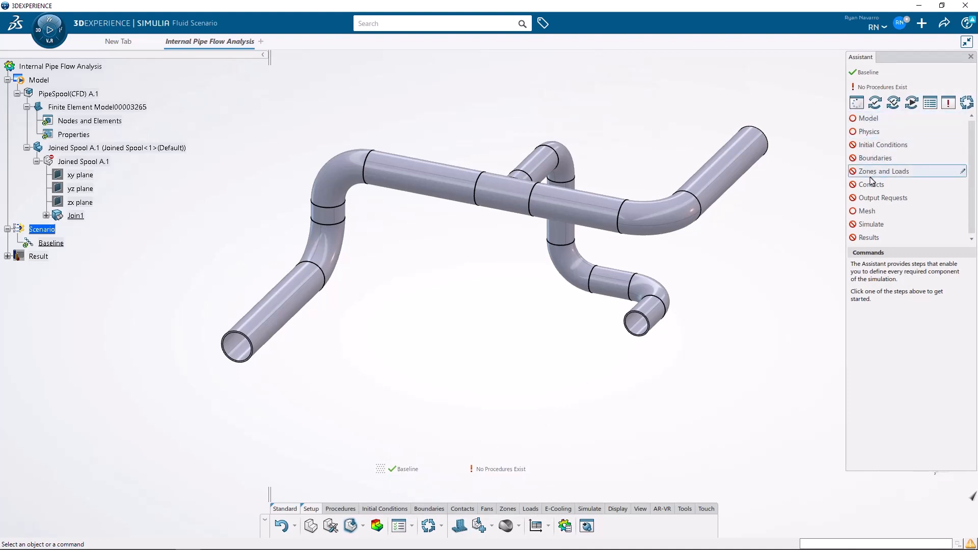
# Start Model Setup for the fluid model, check the bounding parts, and assign the inner face of the main run's lower pipe end to Region.1
pyautogui.click(889, 124)
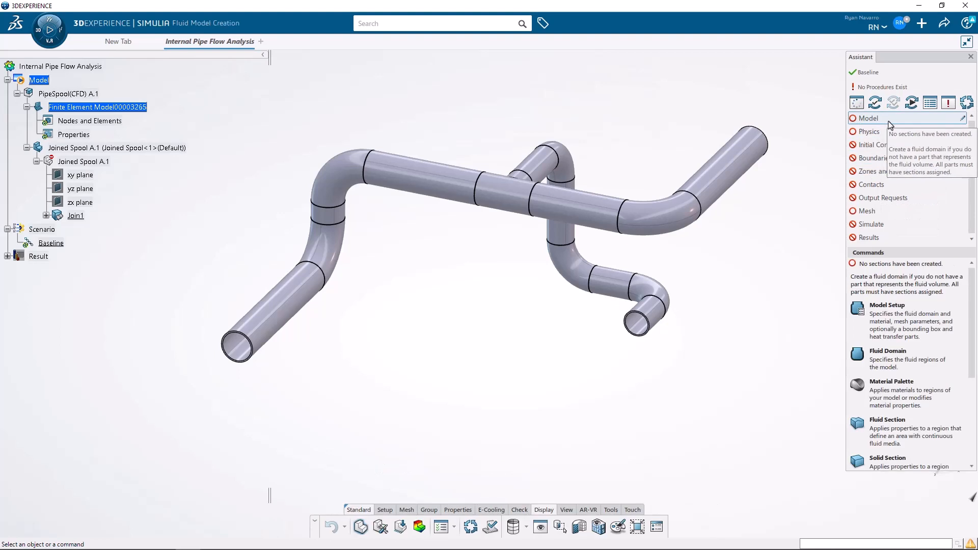
pyautogui.click(902, 334)
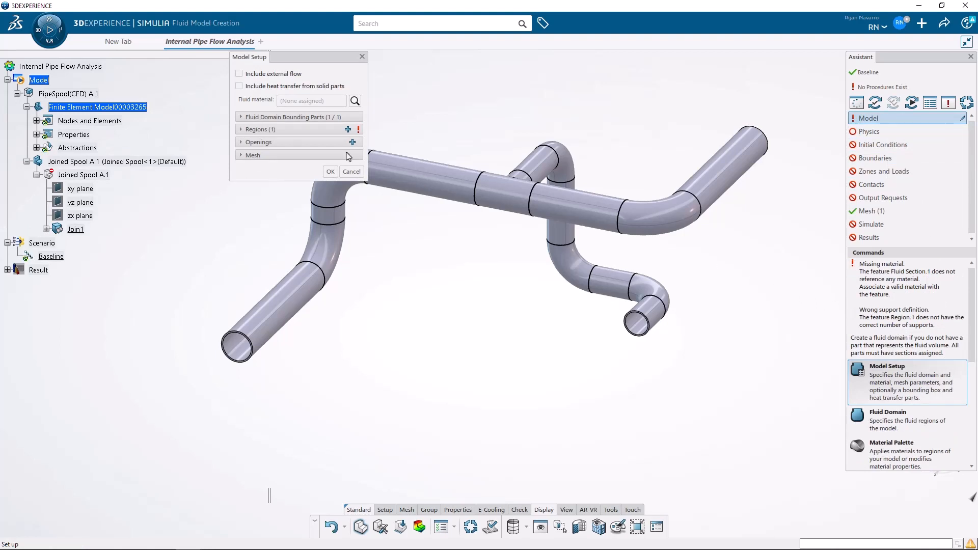
pyautogui.click(239, 118)
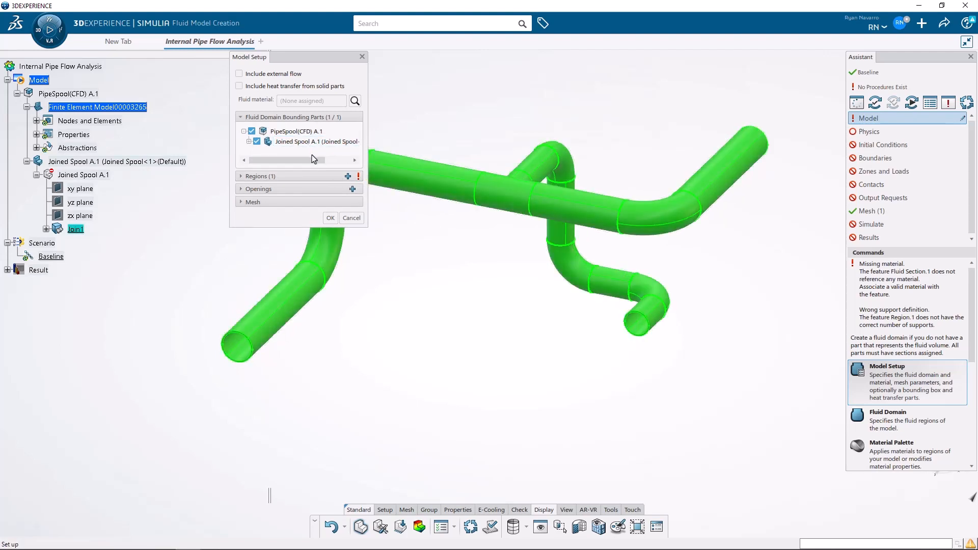
pyautogui.click(245, 176)
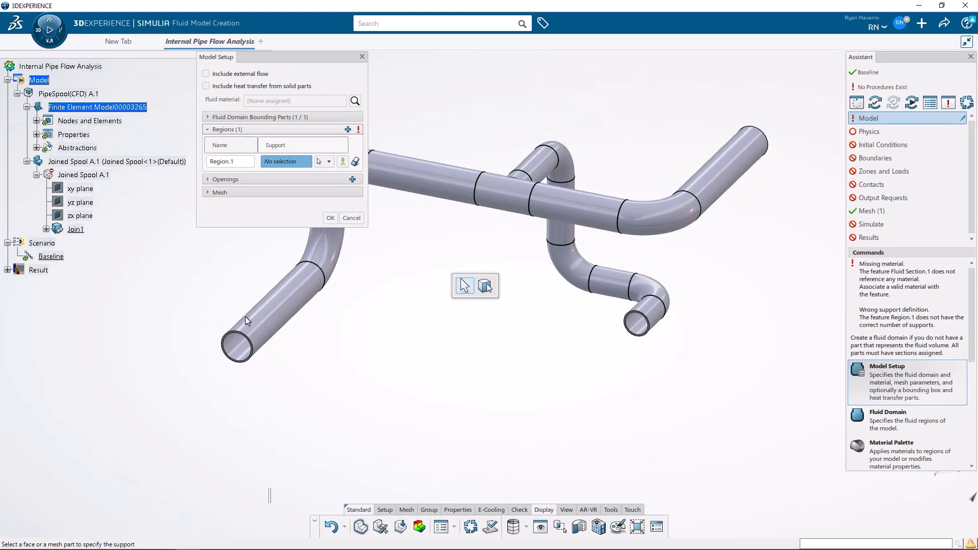
pyautogui.click(241, 350)
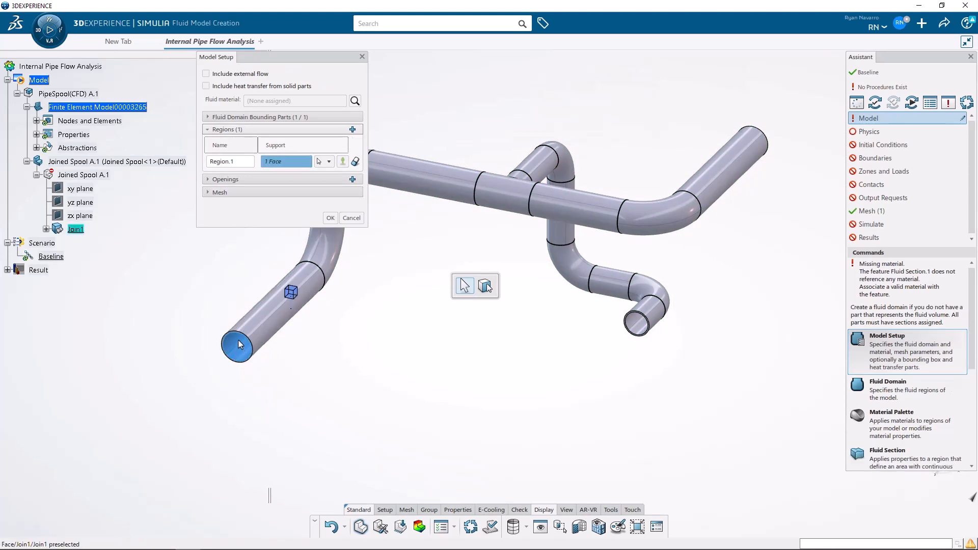
# Add an opening on the end edge of the pipe used for the region and name it 5 Inch Inlet
pyautogui.moveTo(391, 356)
pyautogui.mouseDown(button='middle')
pyautogui.moveTo(400, 332)
pyautogui.moveTo(425, 319)
pyautogui.moveTo(390, 362)
pyautogui.mouseUp(button='middle')
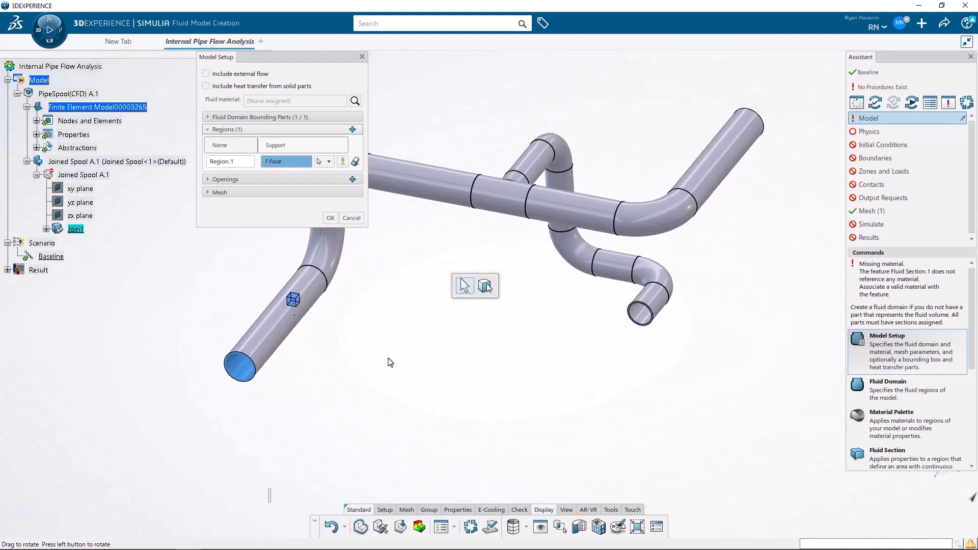
pyautogui.click(213, 181)
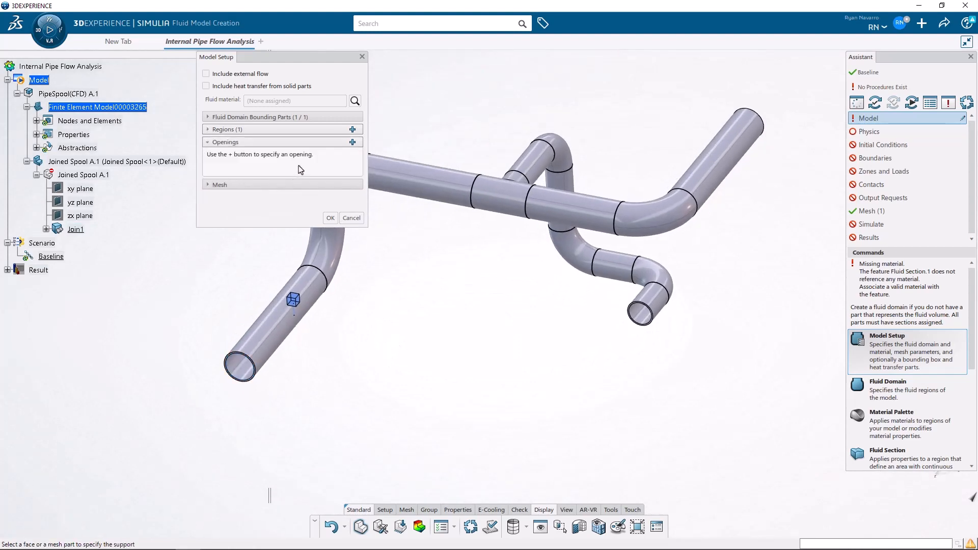
pyautogui.click(352, 143)
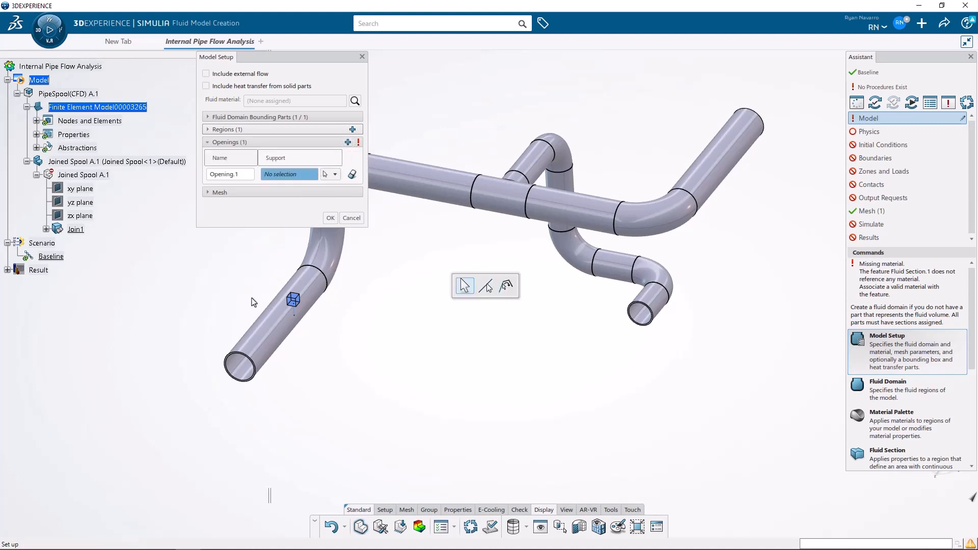
pyautogui.click(238, 382)
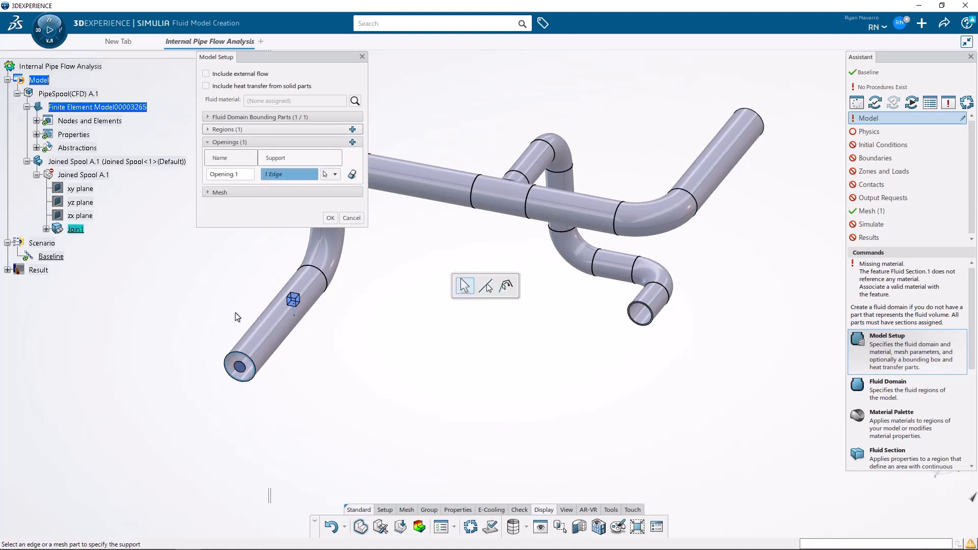
pyautogui.click(248, 174)
# Add a second opening on the end edge of the smaller branch pipe and name it 4 Inch Outlet
pyautogui.click(352, 142)
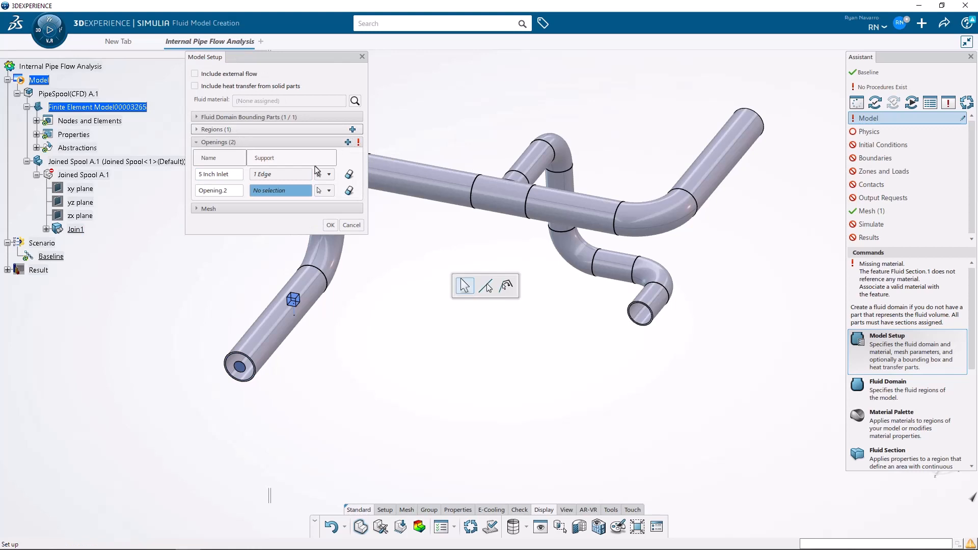
pyautogui.click(641, 326)
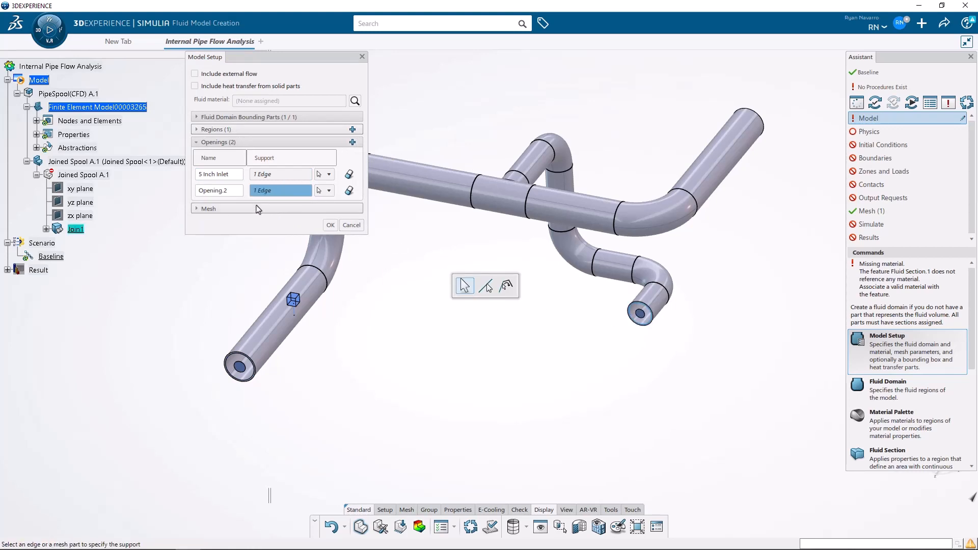
pyautogui.click(235, 192)
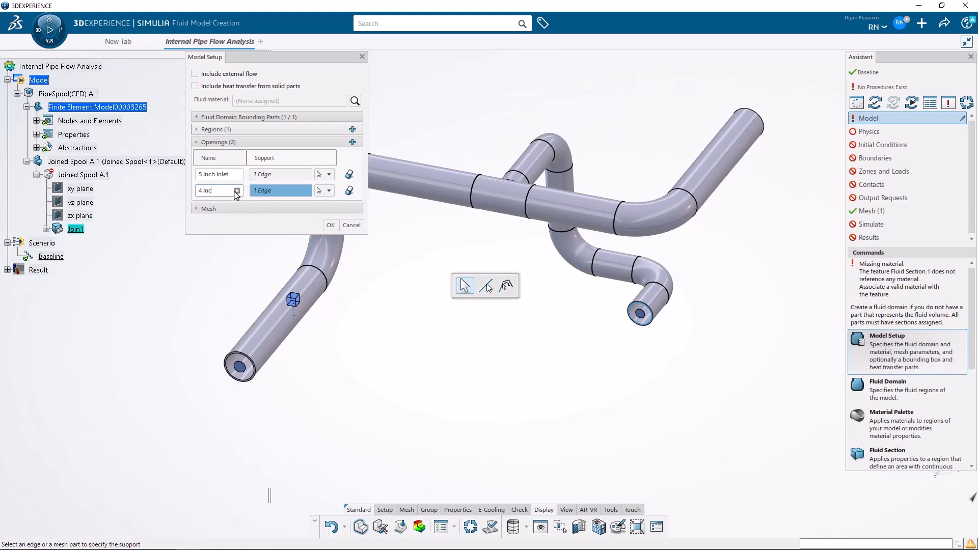
pyautogui.write('4 Inch Outlet')
# Add a third opening on the edge at the far end of the main pipe run and name it 5 Inch Outlet
pyautogui.click(353, 142)
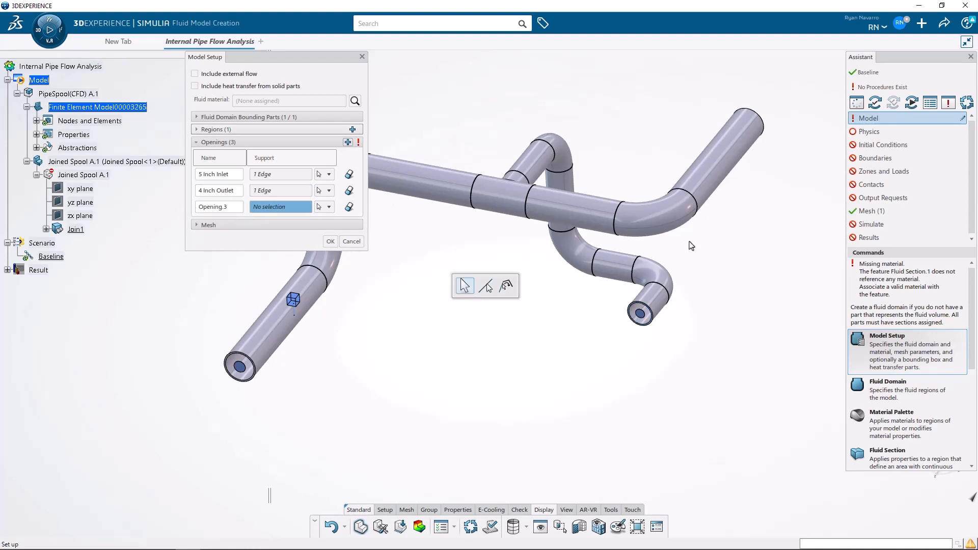
pyautogui.moveTo(690, 243); pyautogui.dragTo(544, 270, button='middle')
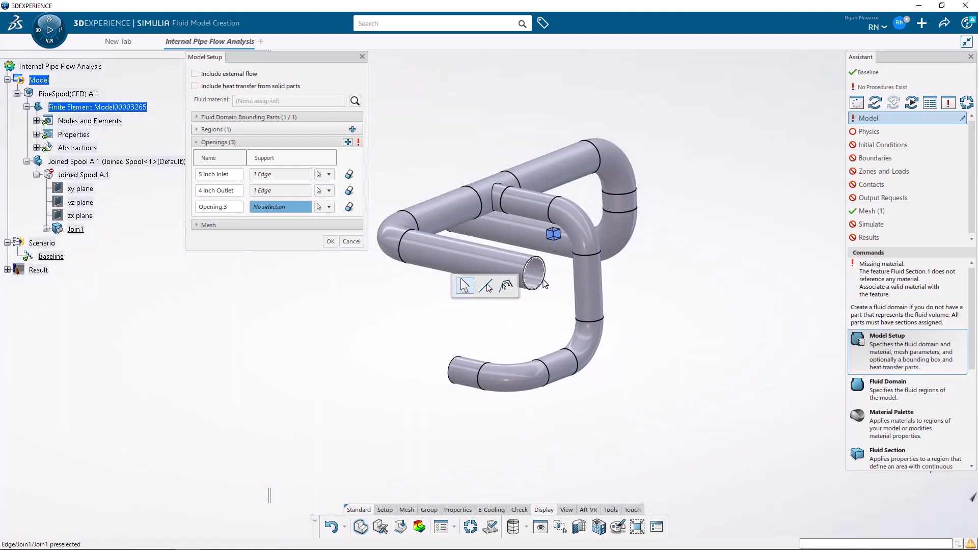
pyautogui.click(544, 281)
pyautogui.click(230, 208)
pyautogui.write('5')
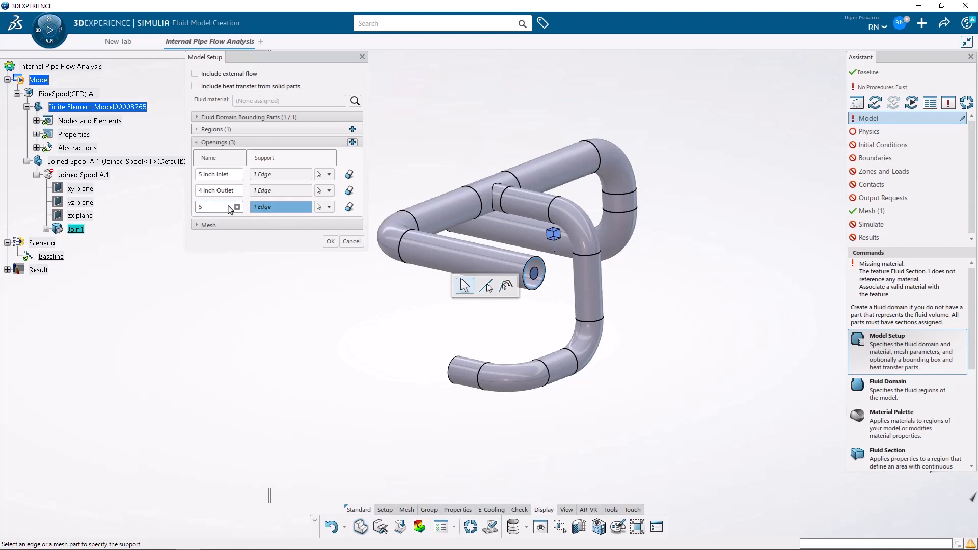
pyautogui.write(' Inch Outlet')
# Review the fluid interior and fluid wall mesh settings, keep their default mid-range fineness, and accept the Model Setup
pyautogui.moveTo(369, 357); pyautogui.dragTo(508, 372, button='middle')
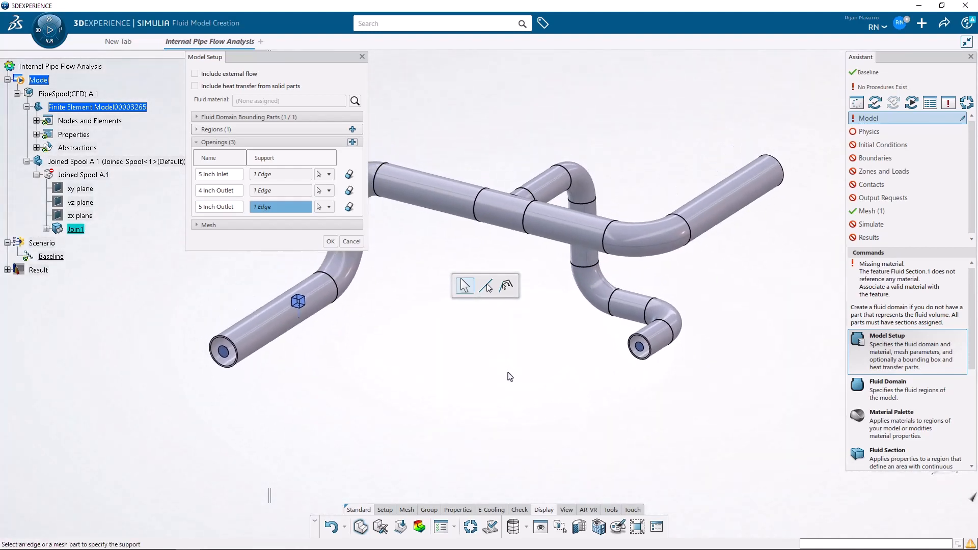
pyautogui.click(199, 225)
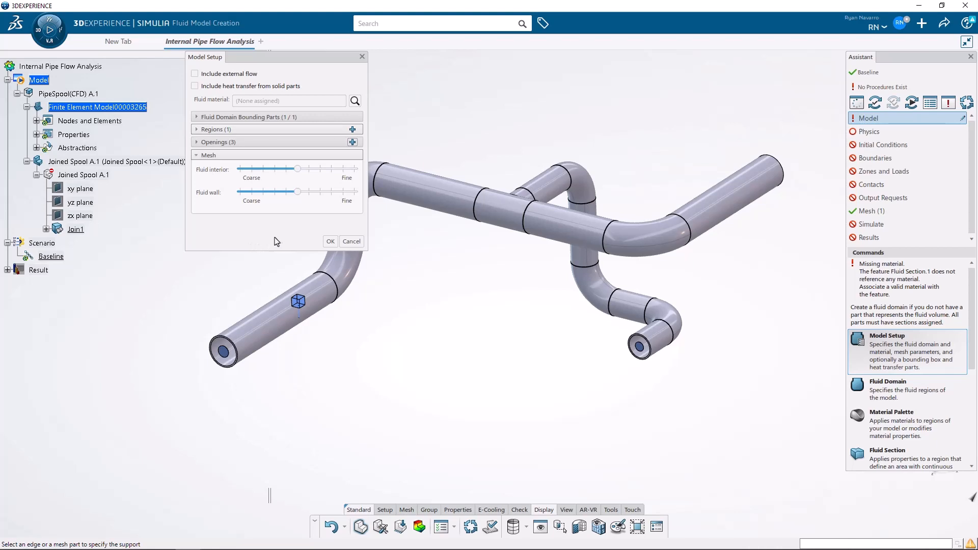
pyautogui.click(329, 242)
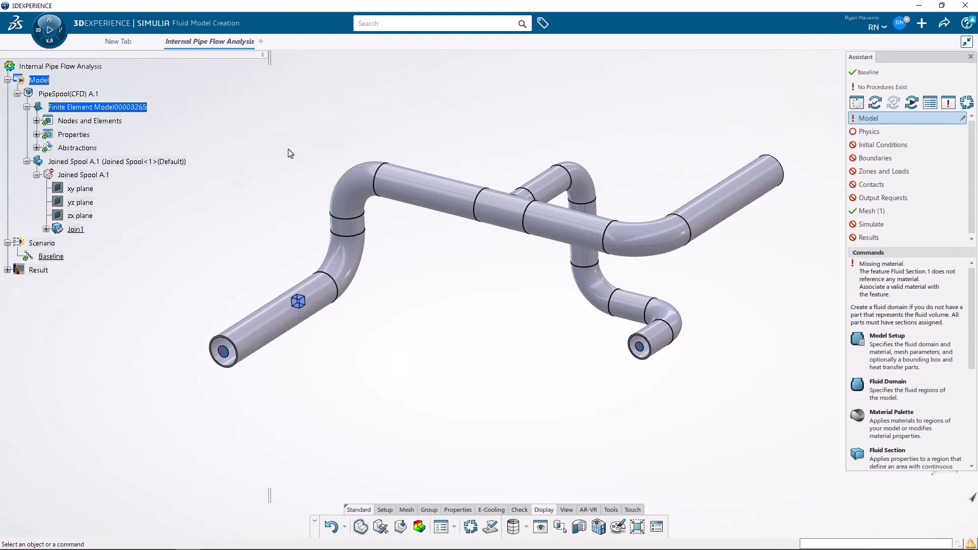
# Edit Fluid Section.1, filter the material palette for water, and assign the WORKSHOP-Water fluid as its material
pyautogui.click(36, 135)
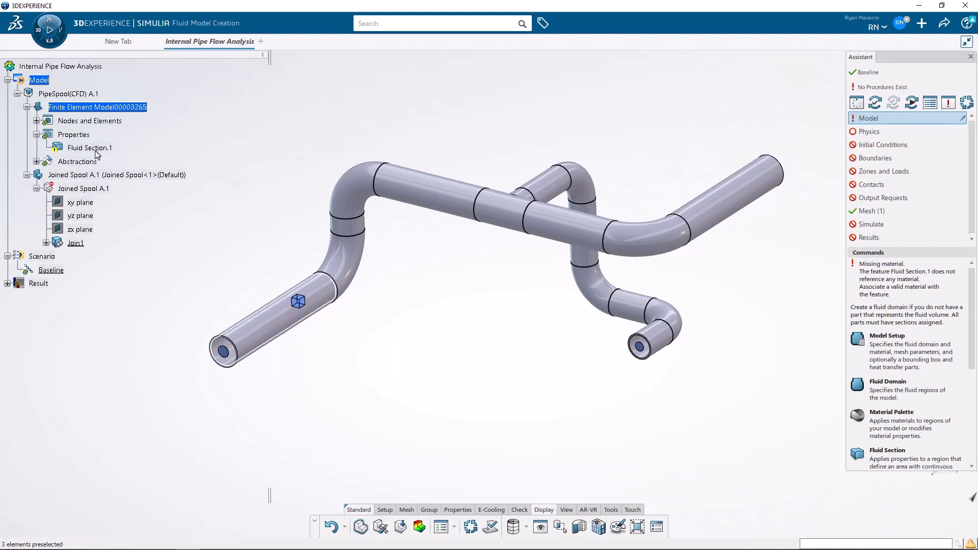
pyautogui.rightClick(96, 149)
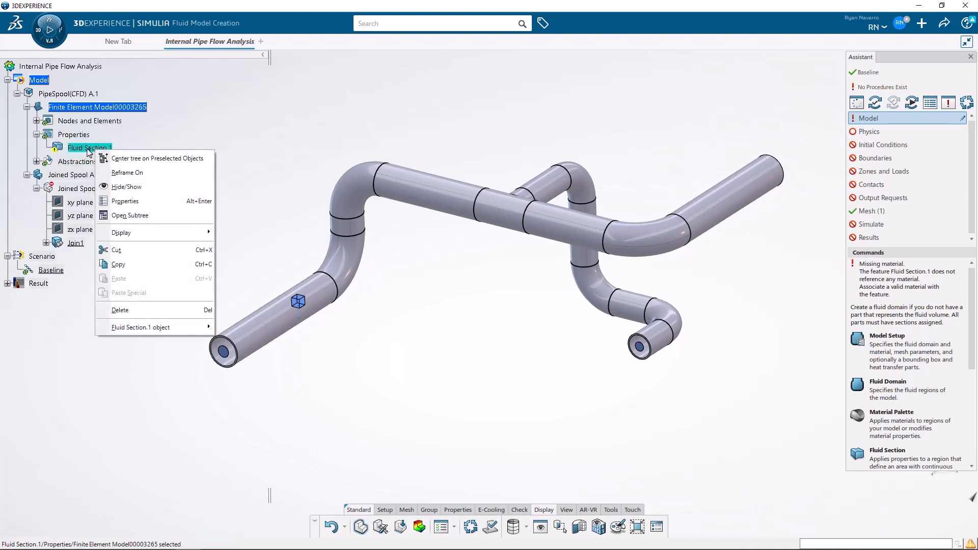
pyautogui.doubleClick(88, 149)
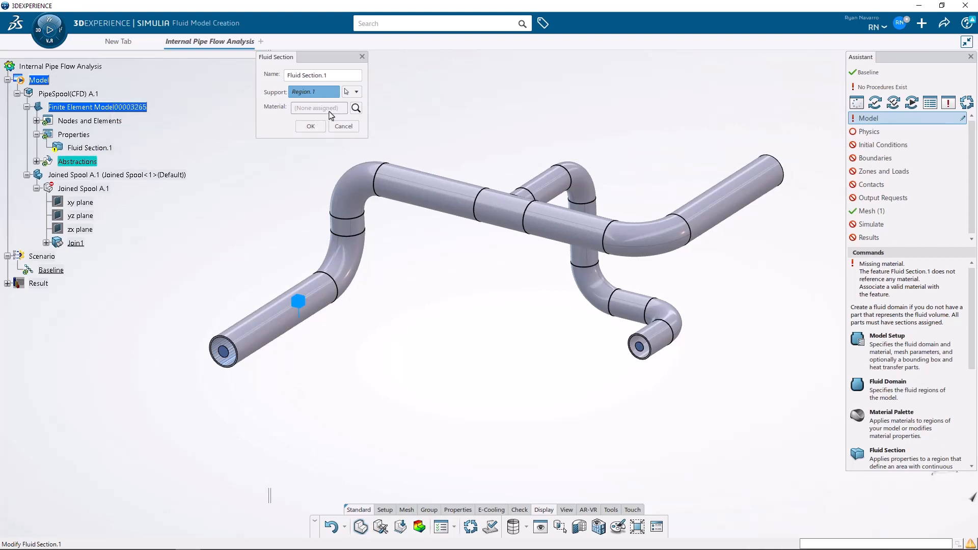
pyautogui.click(356, 109)
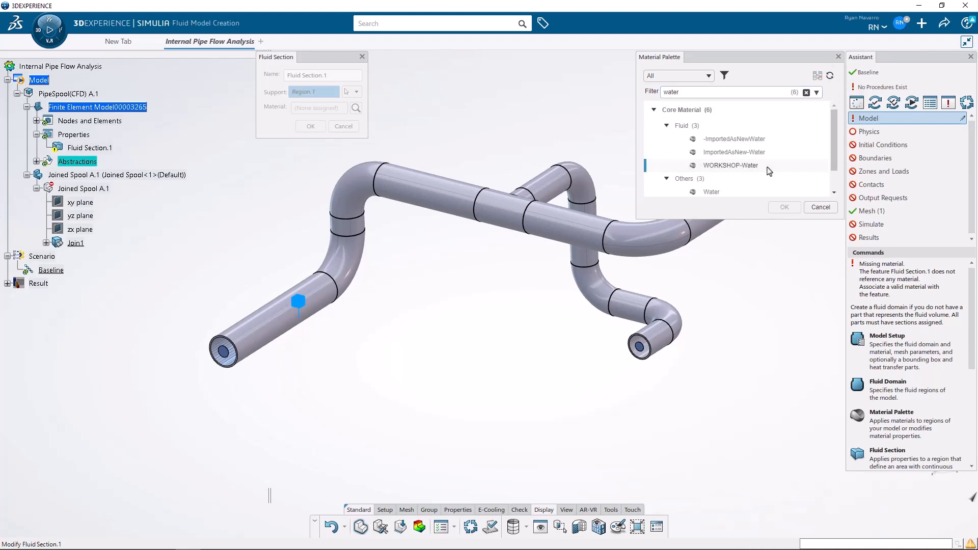
pyautogui.click(768, 166)
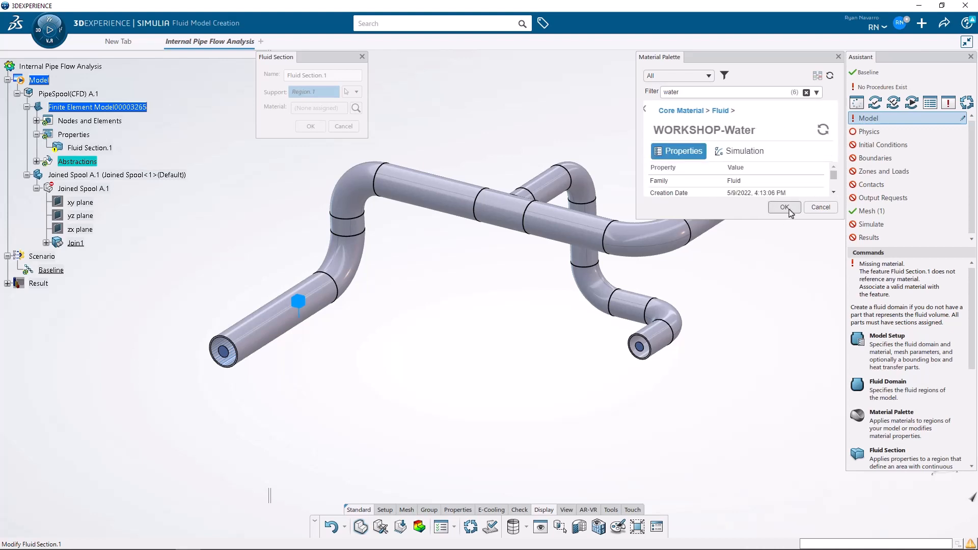
pyautogui.click(790, 212)
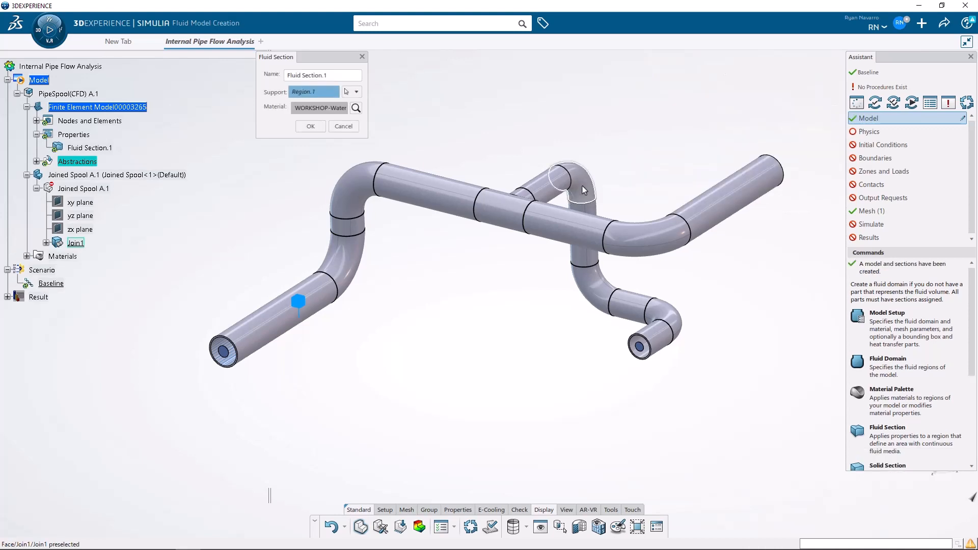
pyautogui.click(311, 126)
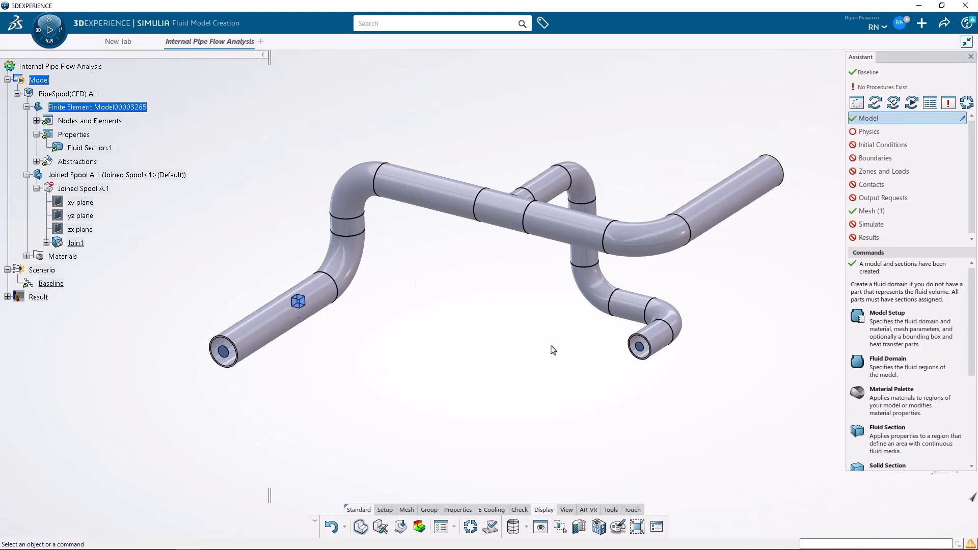
# Define a fluid physics behavior for the scenario with turbulent flow and the Realizable k-ε turbulence model
pyautogui.click(872, 131)
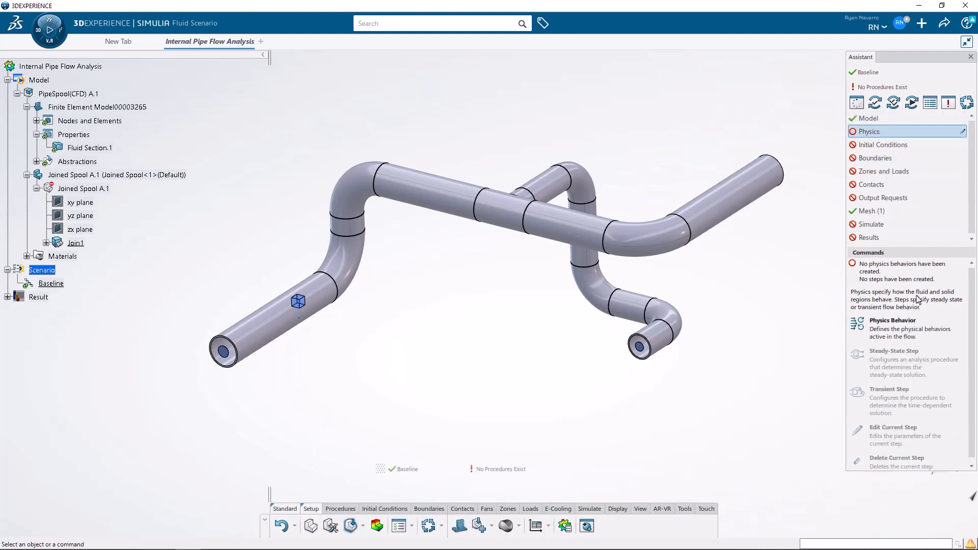
pyautogui.click(906, 331)
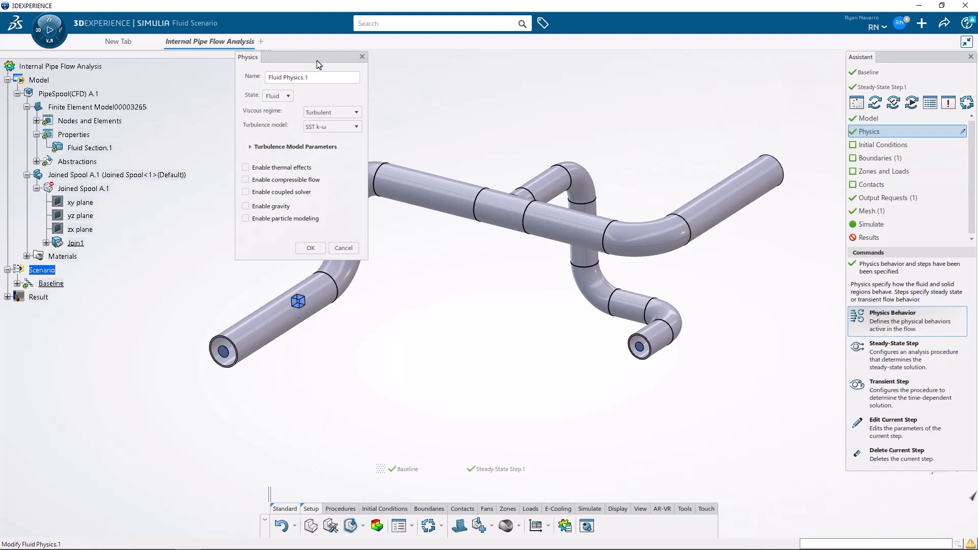
pyautogui.moveTo(322, 66); pyautogui.dragTo(436, 208)
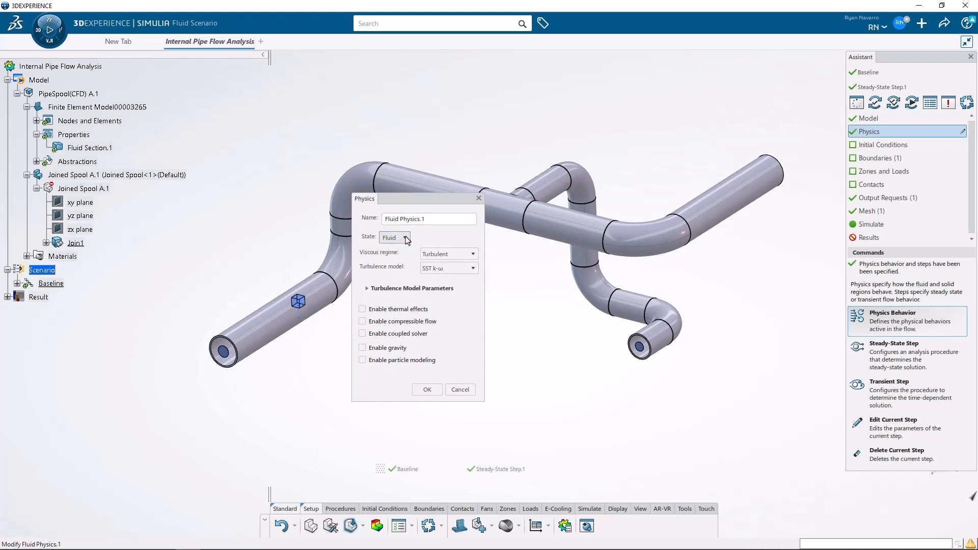
pyautogui.click(474, 269)
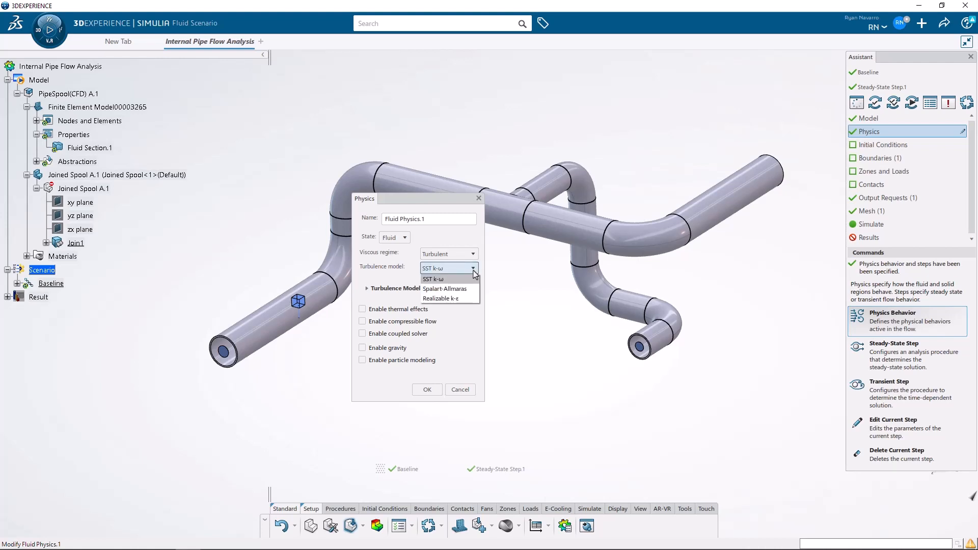
pyautogui.click(468, 298)
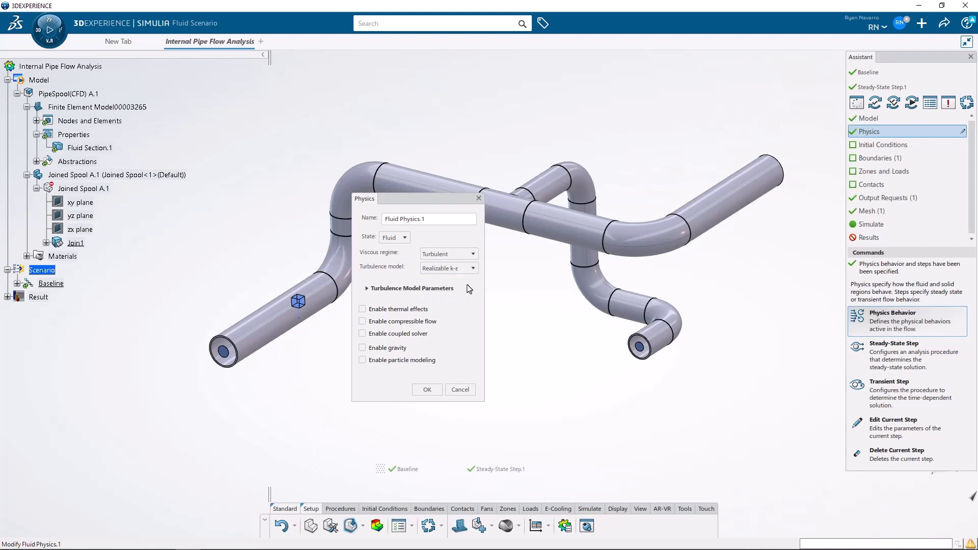
# Enable gravity in the physics definition, set Gravity (Y) to -9.81 m/s² and Gravity (Z) to 0, and accept it
pyautogui.click(362, 348)
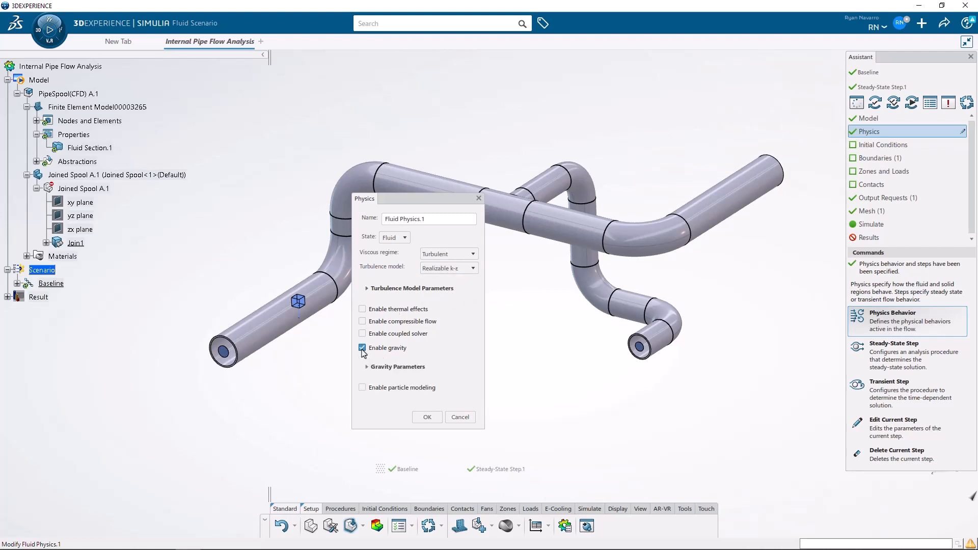
pyautogui.click(367, 367)
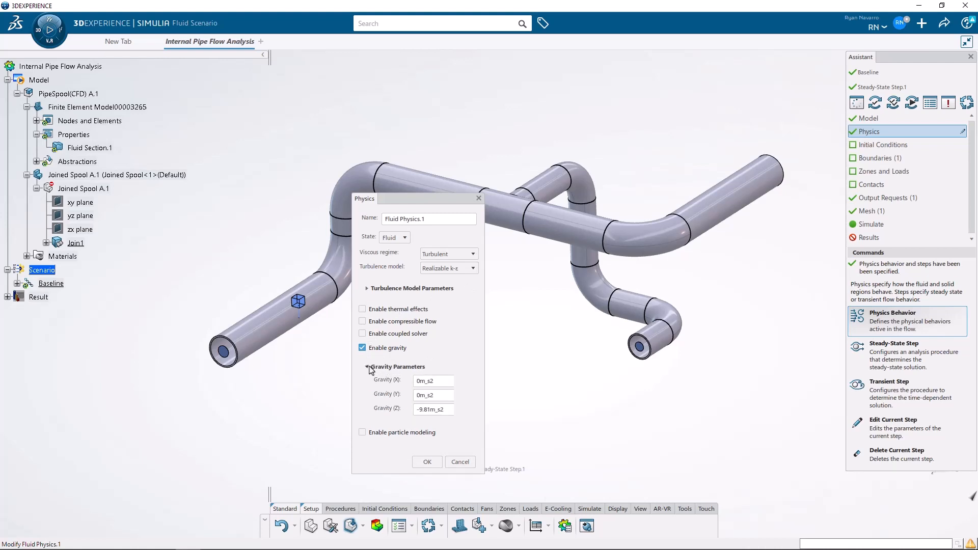
pyautogui.doubleClick(449, 411)
pyautogui.hotkey('ctrl', 'c')
pyautogui.press('BackSpace')
pyautogui.click(443, 397)
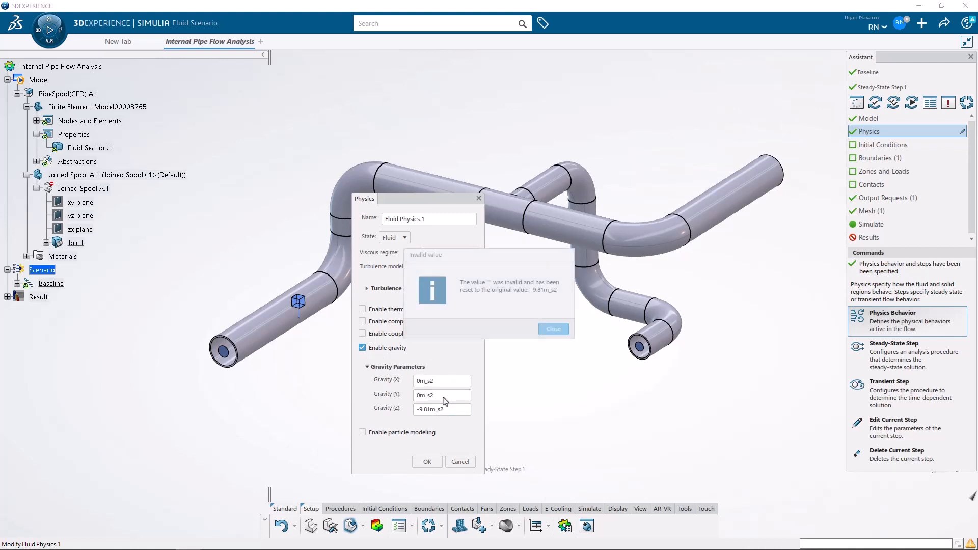
pyautogui.click(555, 331)
pyautogui.moveTo(445, 397); pyautogui.dragTo(386, 396)
pyautogui.hotkey('ctrl', 'v')
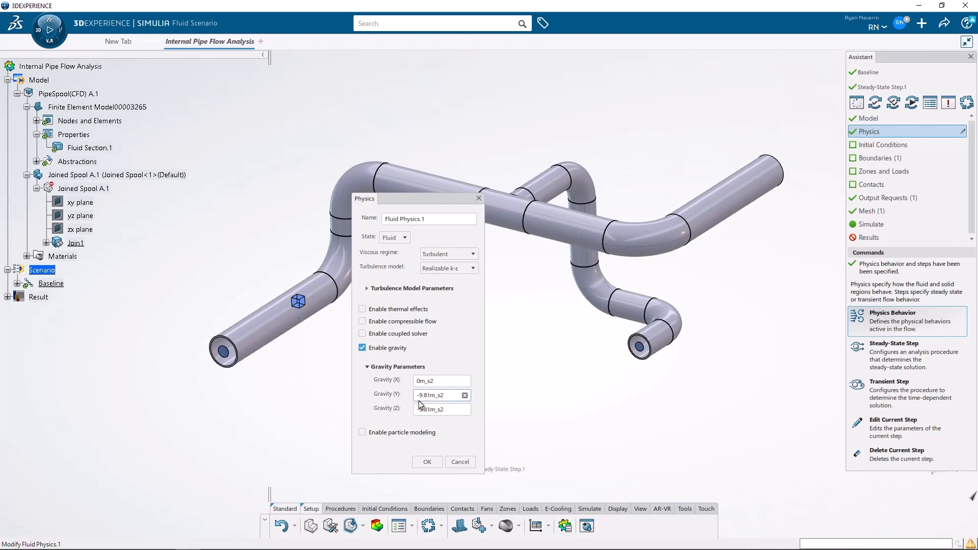
pyautogui.moveTo(447, 410); pyautogui.dragTo(402, 409)
pyautogui.write('0')
pyautogui.click(437, 401)
pyautogui.click(428, 462)
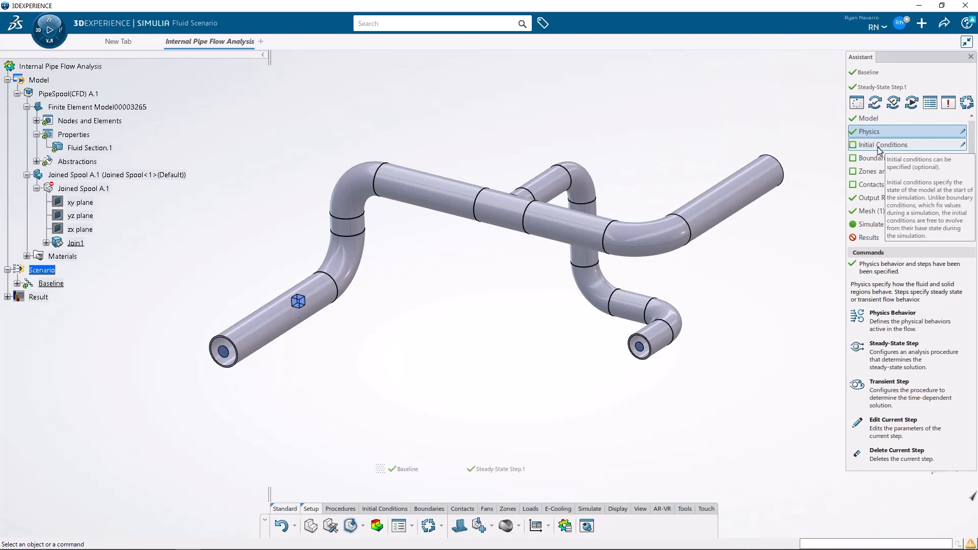
# Add a Velocity Inlet boundary on the 5 Inch Inlet opening, keeping the normal direction and 1 m/s velocity
pyautogui.click(875, 162)
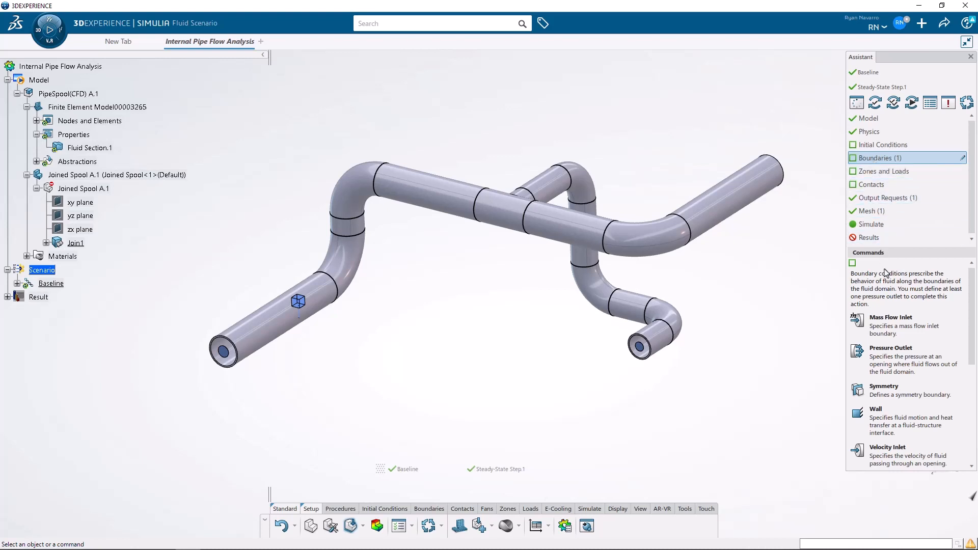
pyautogui.scroll(-1, 897, 324)
pyautogui.scroll(-2, 897, 324)
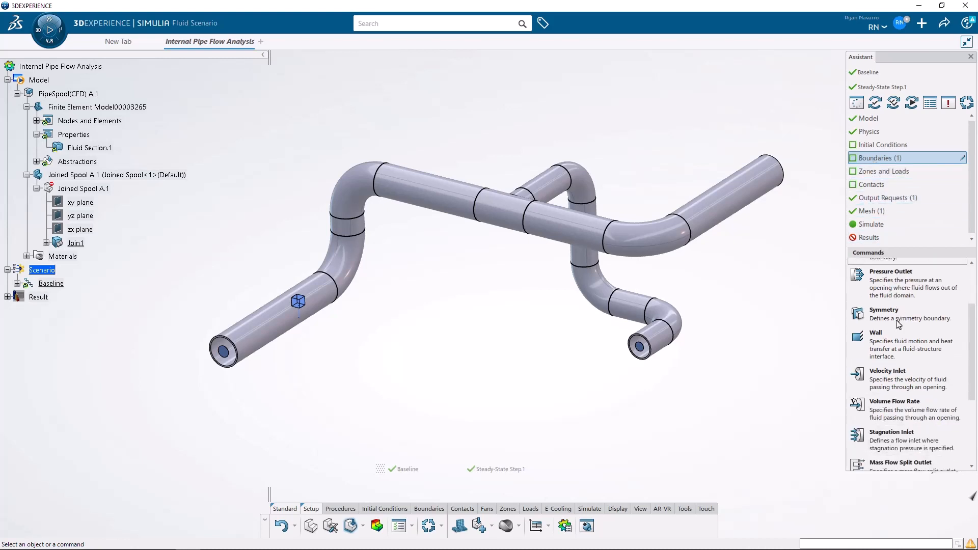
pyautogui.click(900, 386)
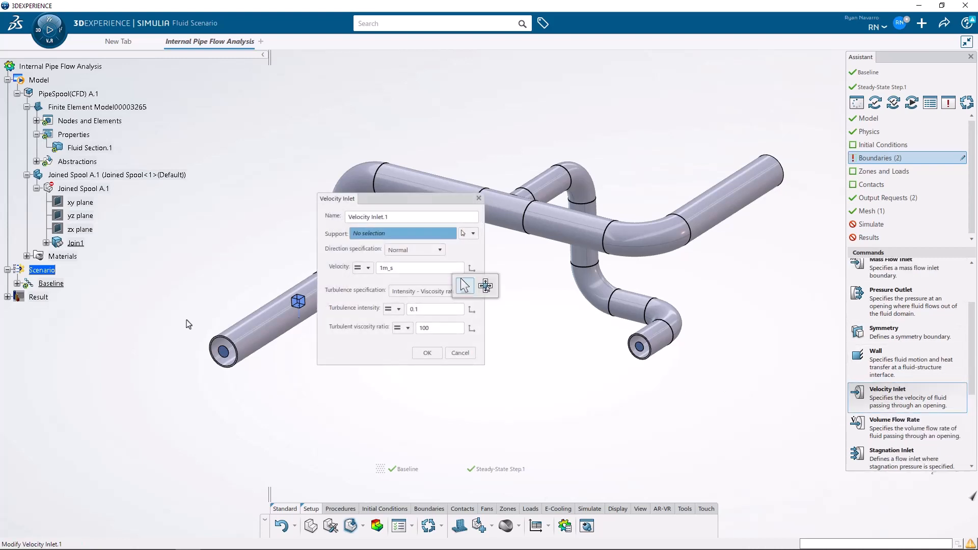
pyautogui.click(36, 162)
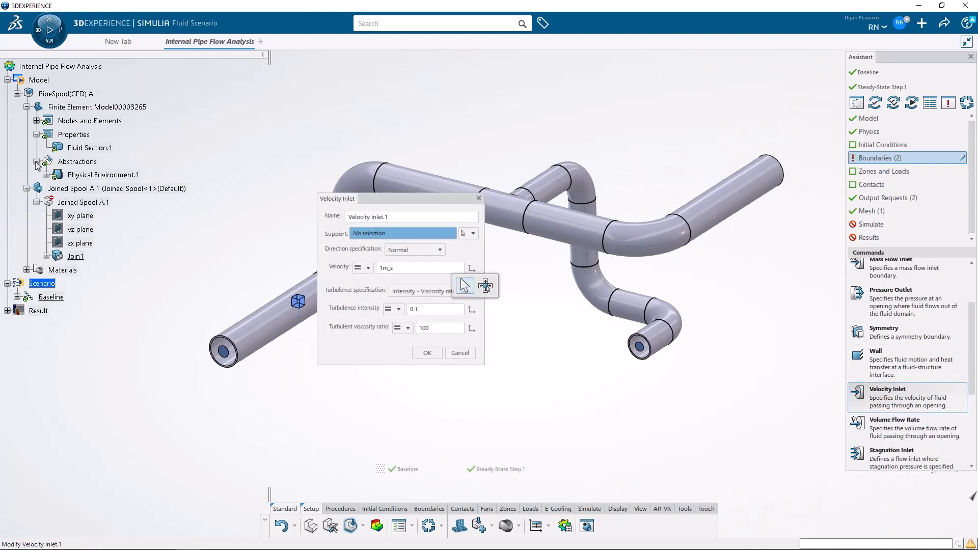
pyautogui.click(46, 176)
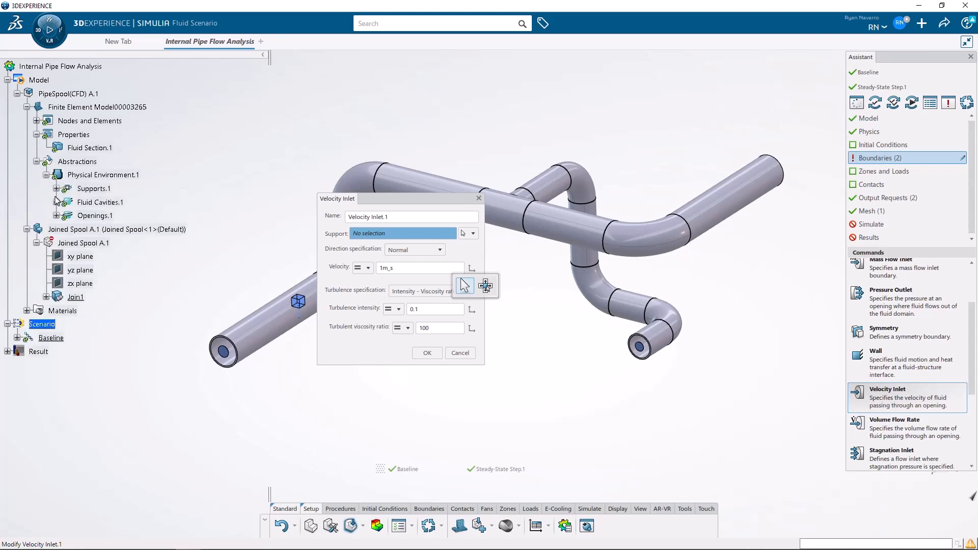
pyautogui.click(57, 216)
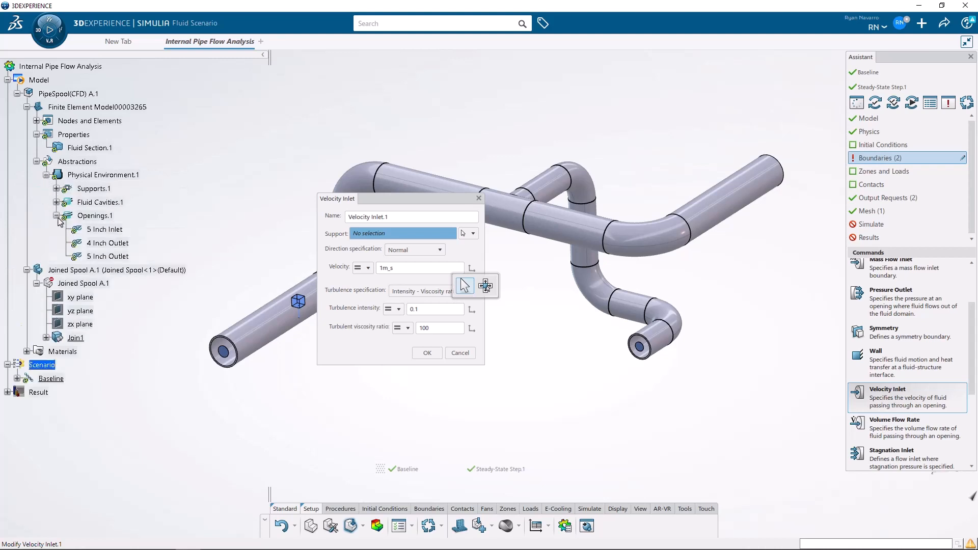
pyautogui.click(105, 230)
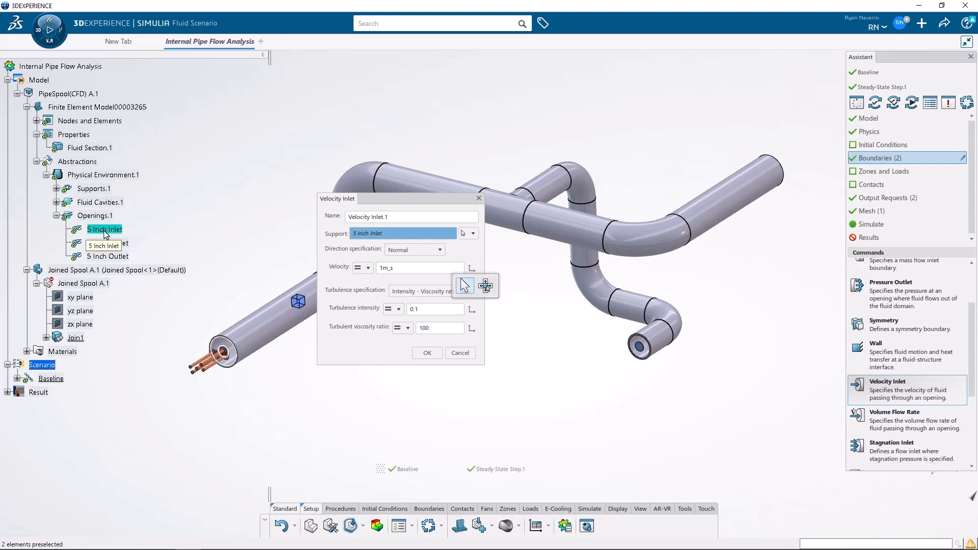
pyautogui.doubleClick(386, 268)
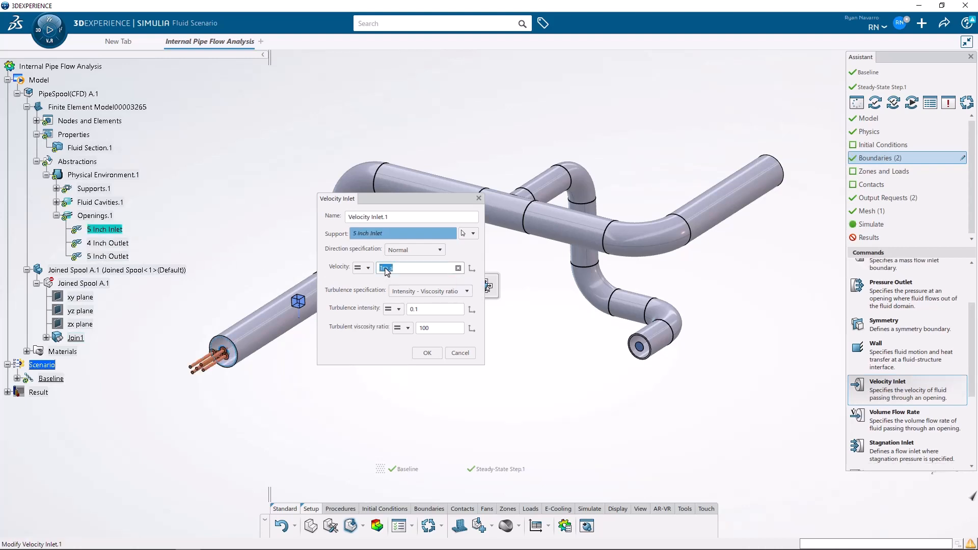
pyautogui.click(386, 270)
pyautogui.click(426, 353)
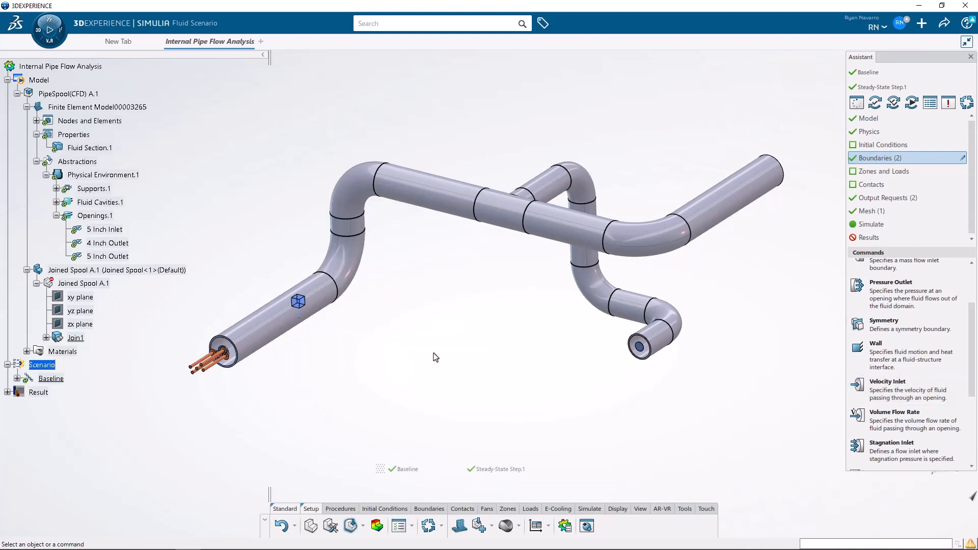
# Add a Pressure Outlet boundary on the 4 Inch Outlet opening with a static gauge pressure of 0 N/m²
pyautogui.click(887, 300)
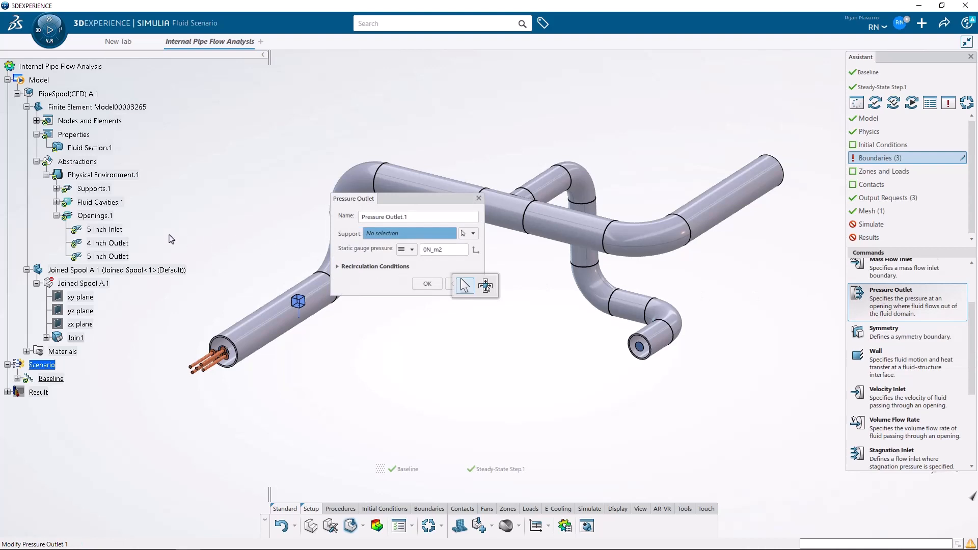
pyautogui.click(109, 244)
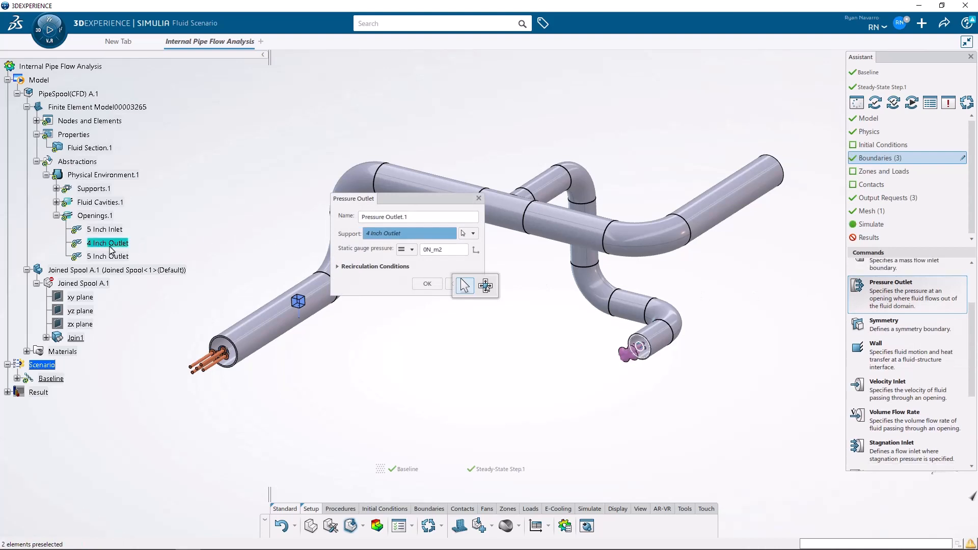
pyautogui.click(428, 284)
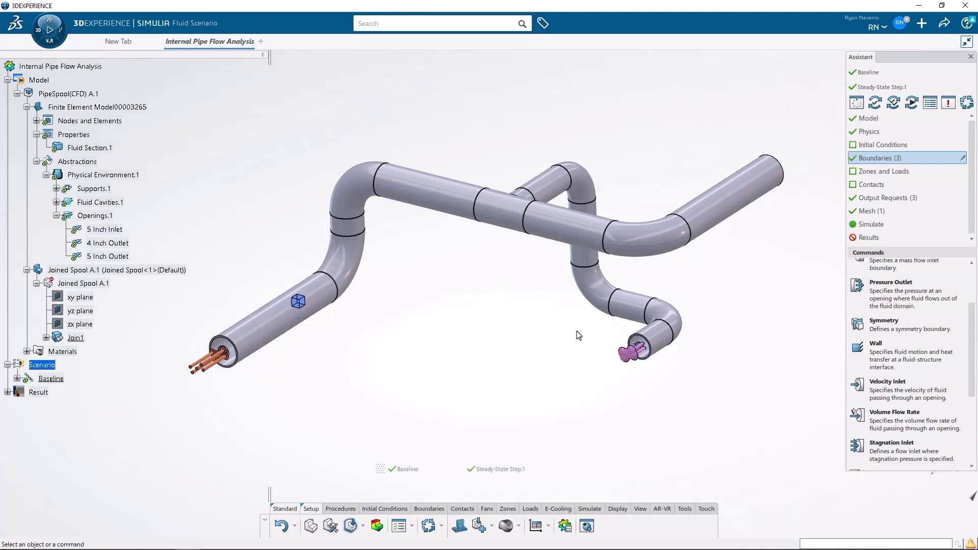
# Add a second Pressure Outlet on the 5 Inch Outlet opening with a static gauge pressure of 0 N/m²
pyautogui.click(884, 301)
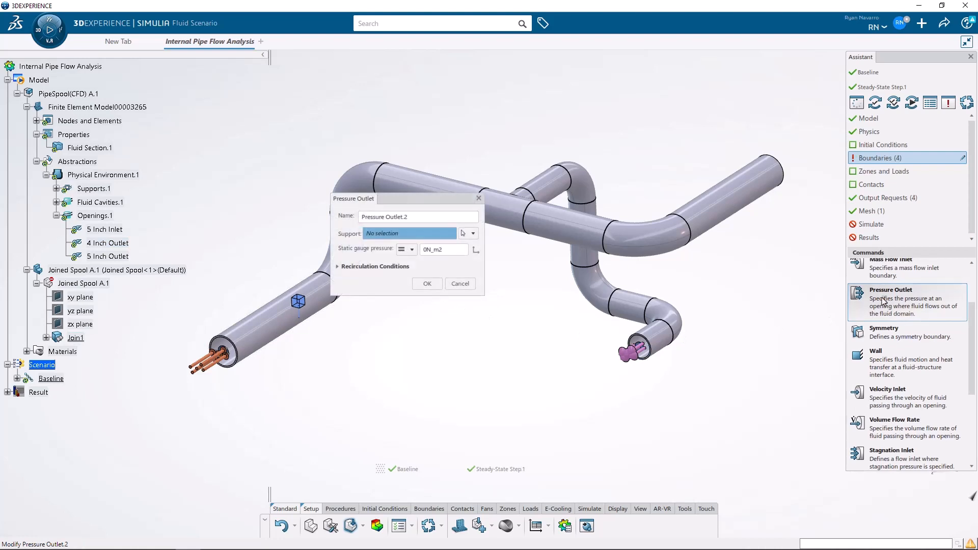
pyautogui.click(108, 256)
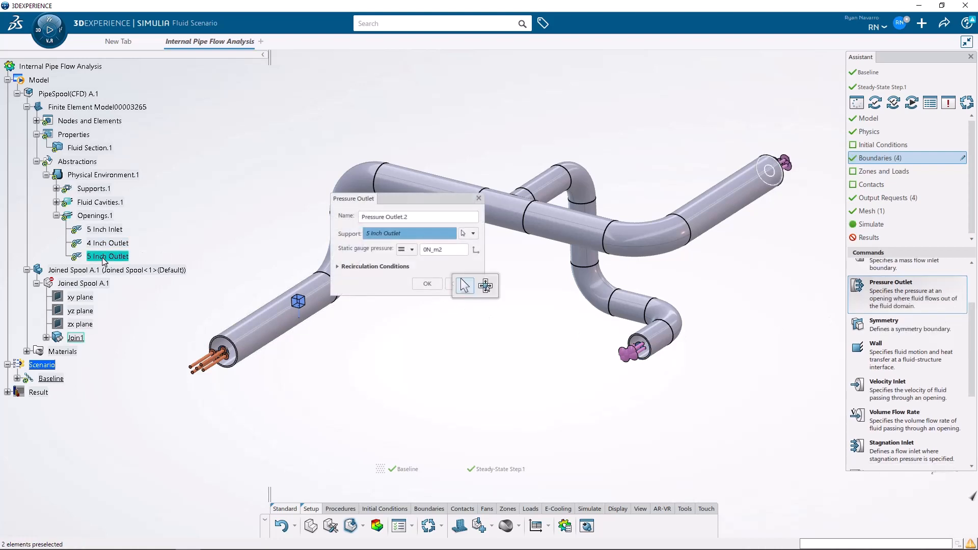
pyautogui.click(428, 284)
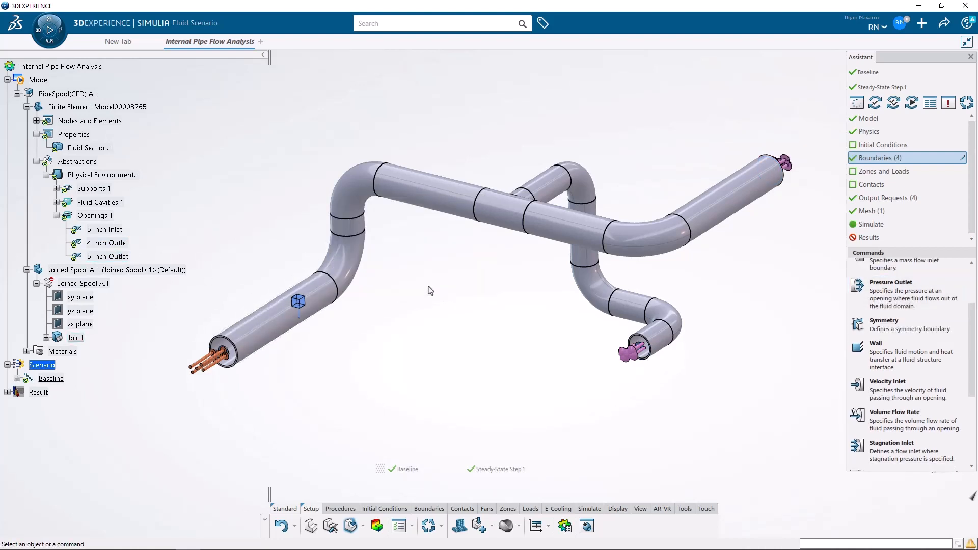
# Review the optional zones, loads and contacts, and examine the output requests listed under the Baseline scenario
pyautogui.click(890, 173)
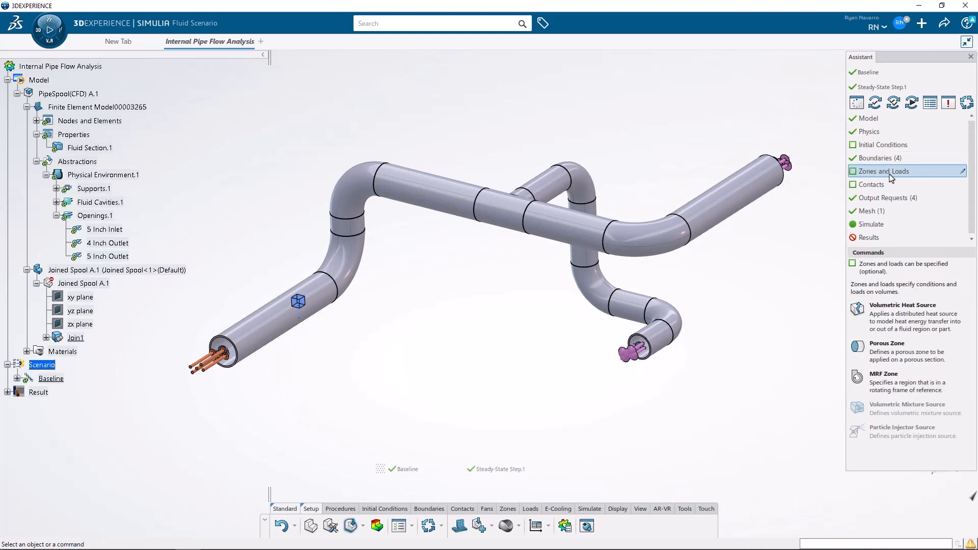
pyautogui.click(891, 188)
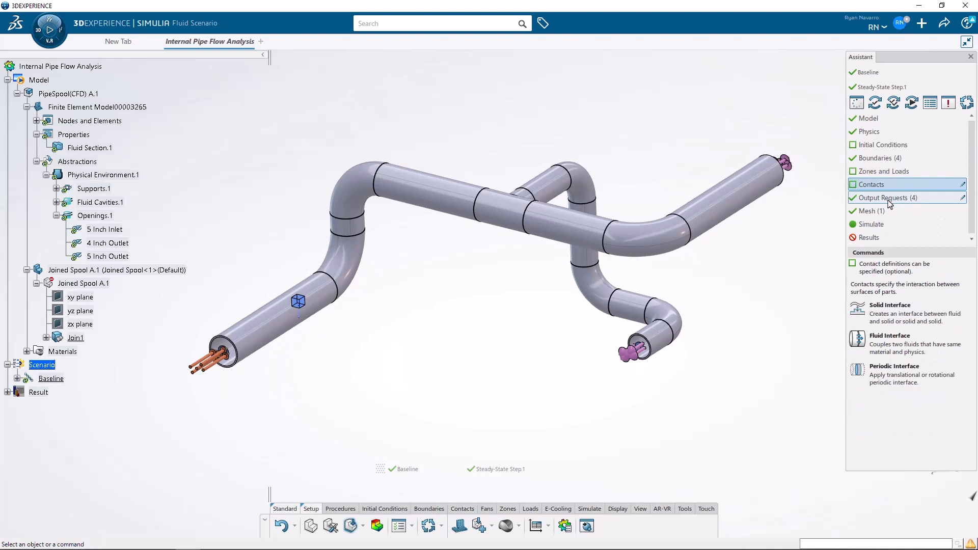
pyautogui.click(889, 203)
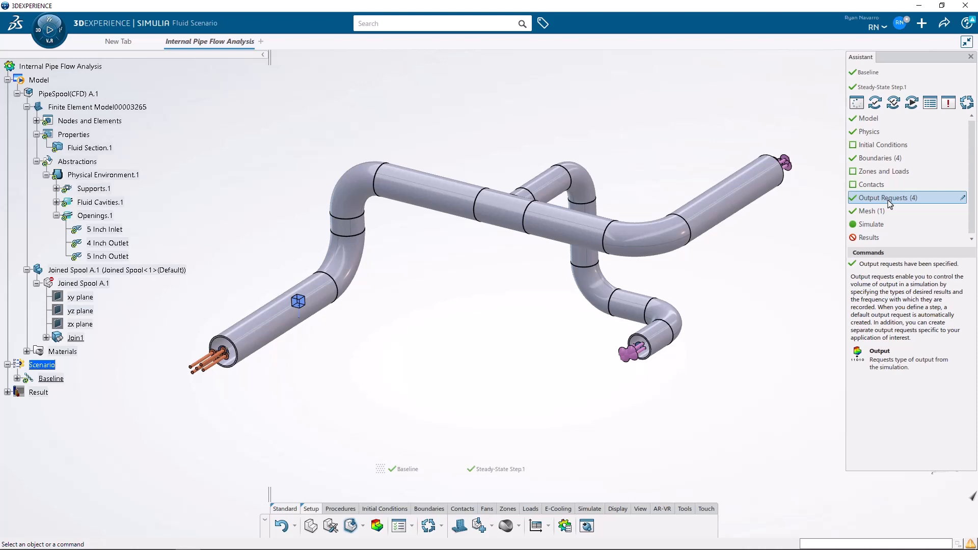
pyautogui.click(17, 379)
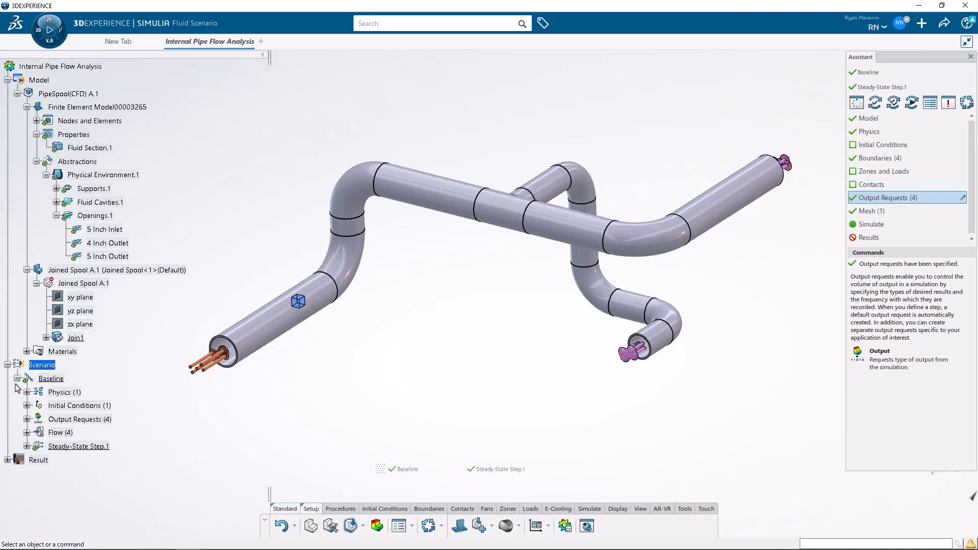
pyautogui.click(26, 419)
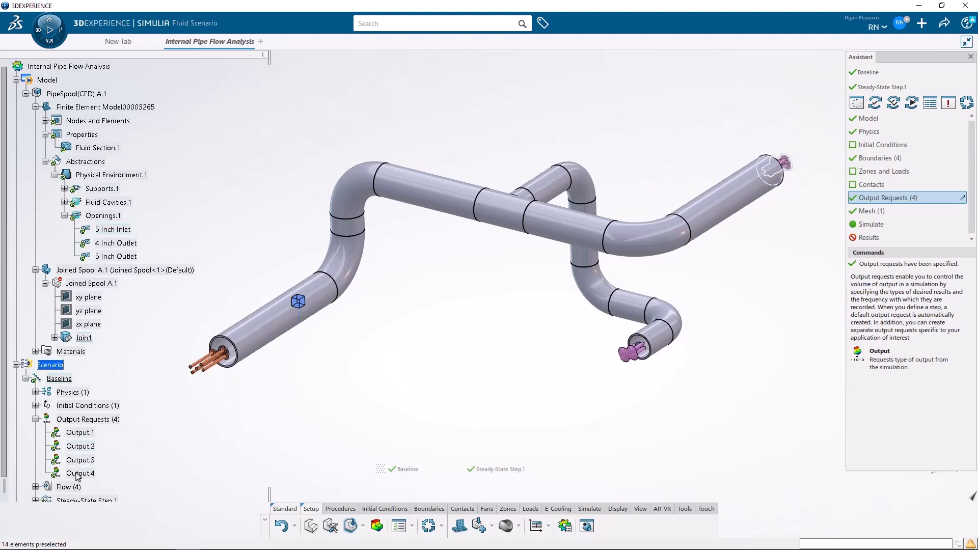
pyautogui.click(35, 419)
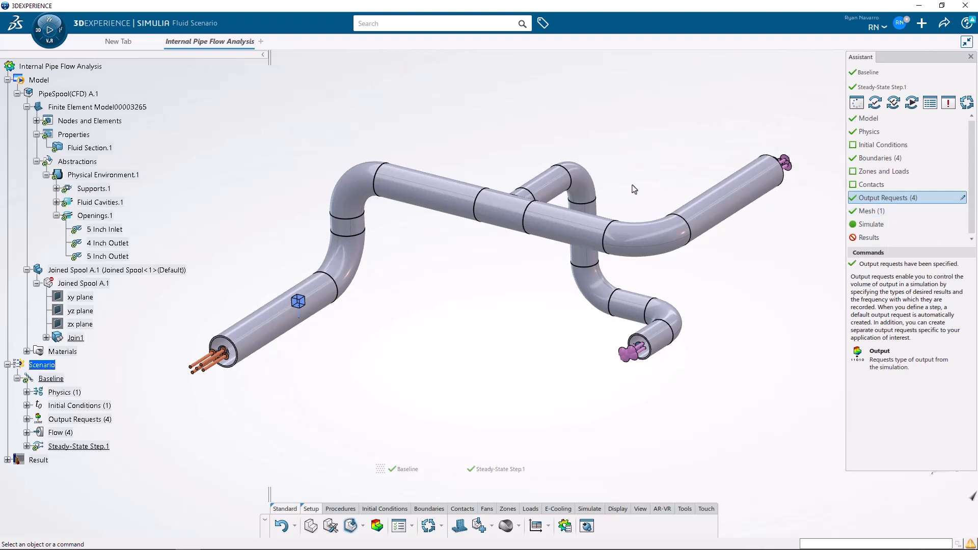
# Examine the size and boundary layer settings of Hex Mesh.1, close them without changes, and view the mesh at the inlet end
pyautogui.click(37, 121)
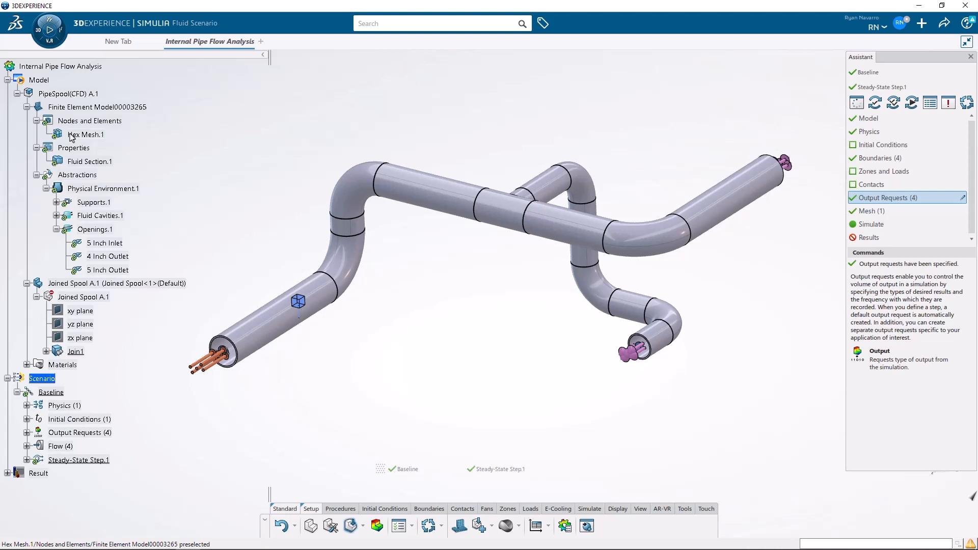
pyautogui.doubleClick(72, 135)
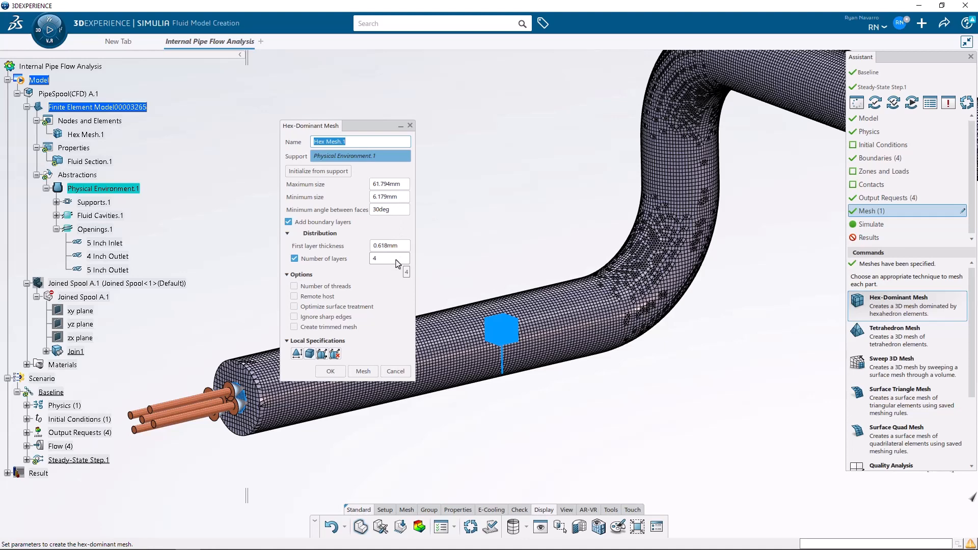
pyautogui.click(396, 371)
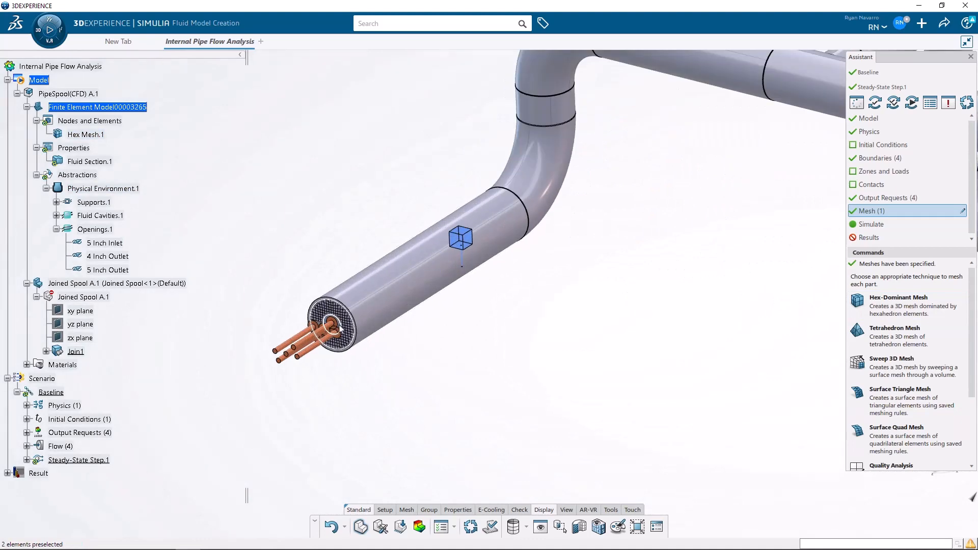
pyautogui.scroll(3, 338, 329)
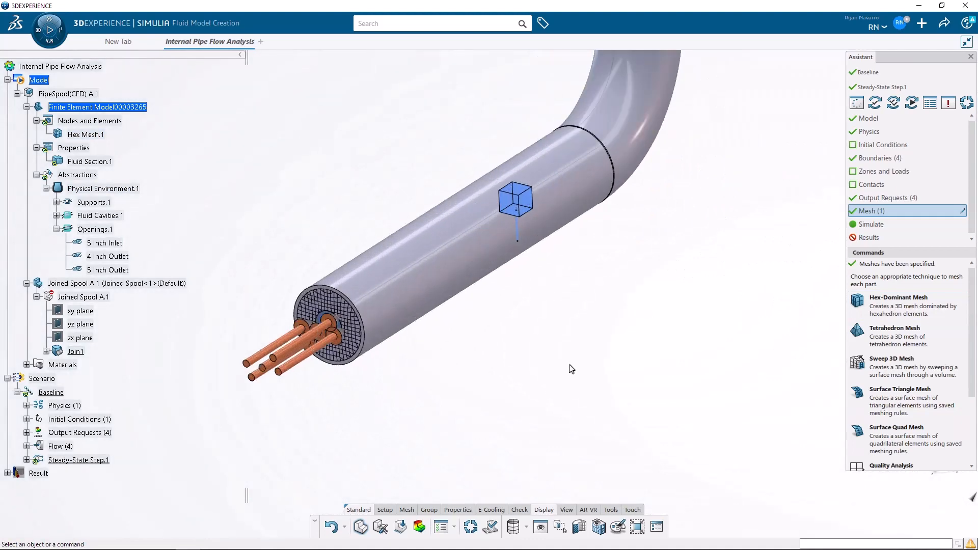
# Hide the Joined Spool A.1 part to examine the hex mesh along the whole pipe run
pyautogui.scroll(-3, 571, 369)
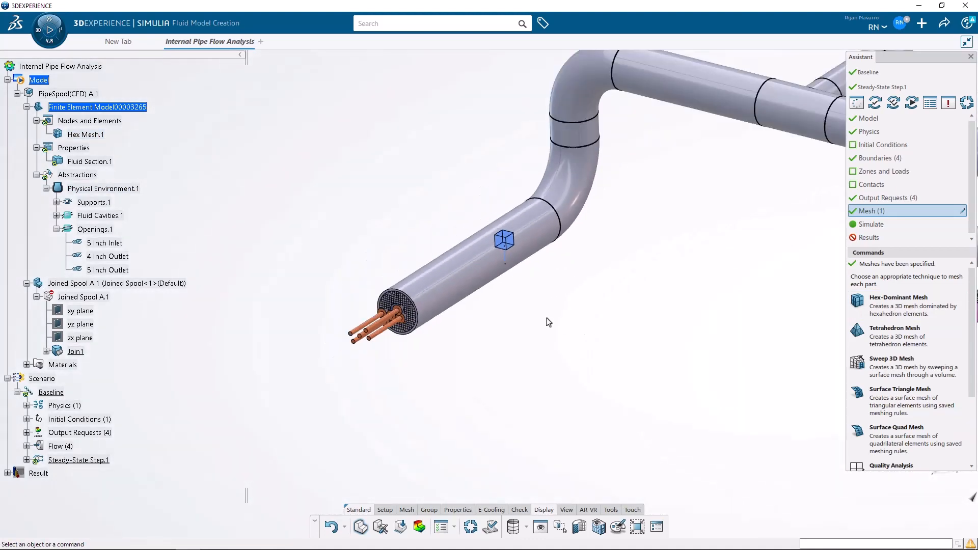
pyautogui.rightClick(117, 286)
pyautogui.click(145, 320)
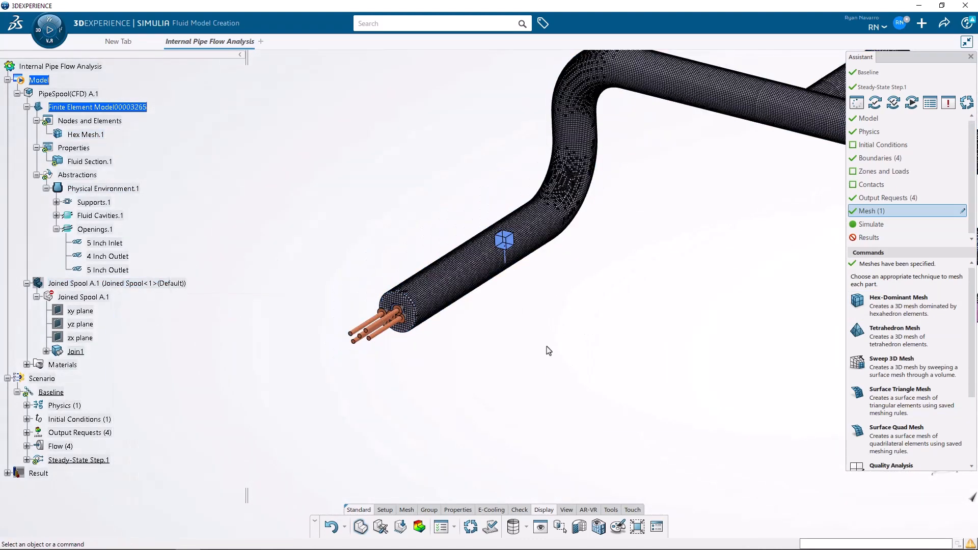
pyautogui.scroll(-3, 688, 224)
pyautogui.scroll(3, 689, 225)
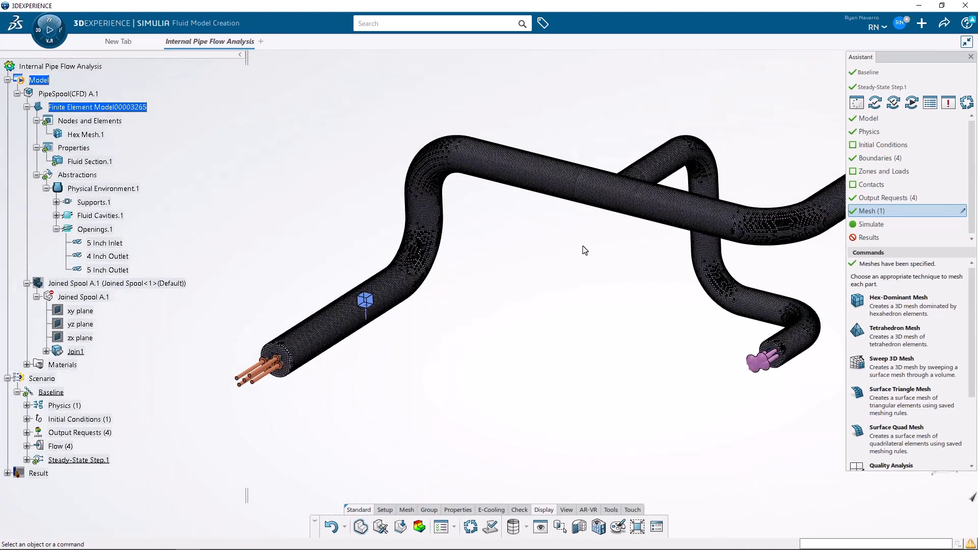
# Section the mesh with an X-axis plane, turn off the exact mesh cut, and examine the elements on the cut face
pyautogui.click(580, 528)
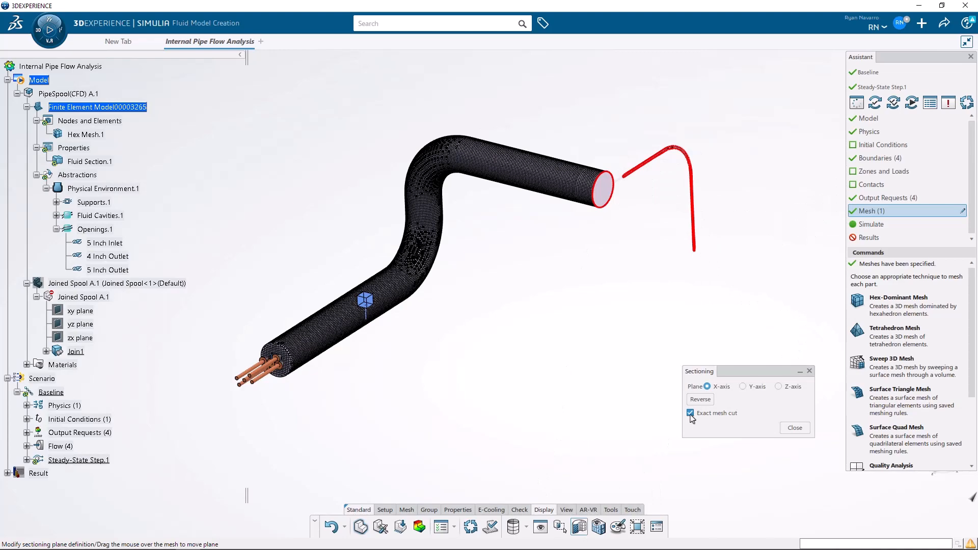
pyautogui.click(691, 413)
pyautogui.scroll(3, 630, 194)
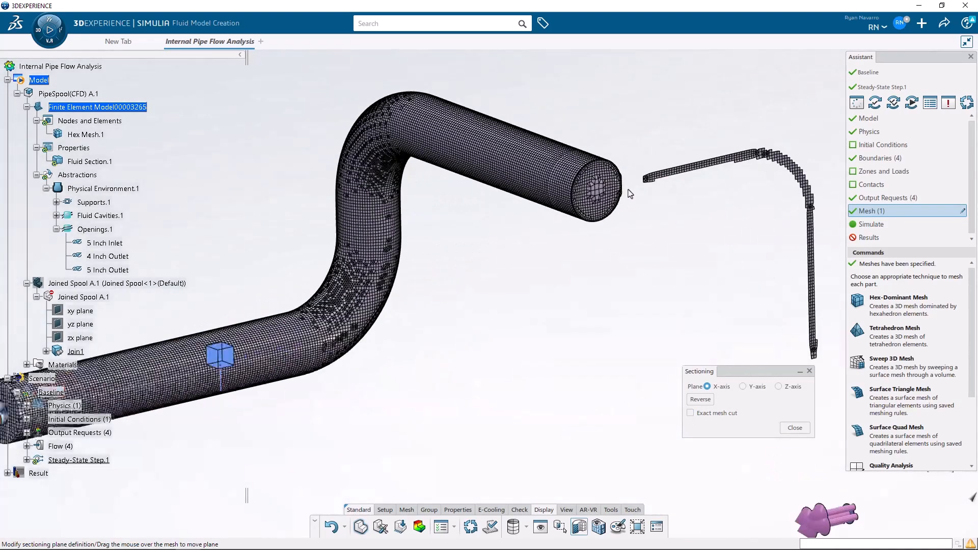
pyautogui.scroll(5, 631, 194)
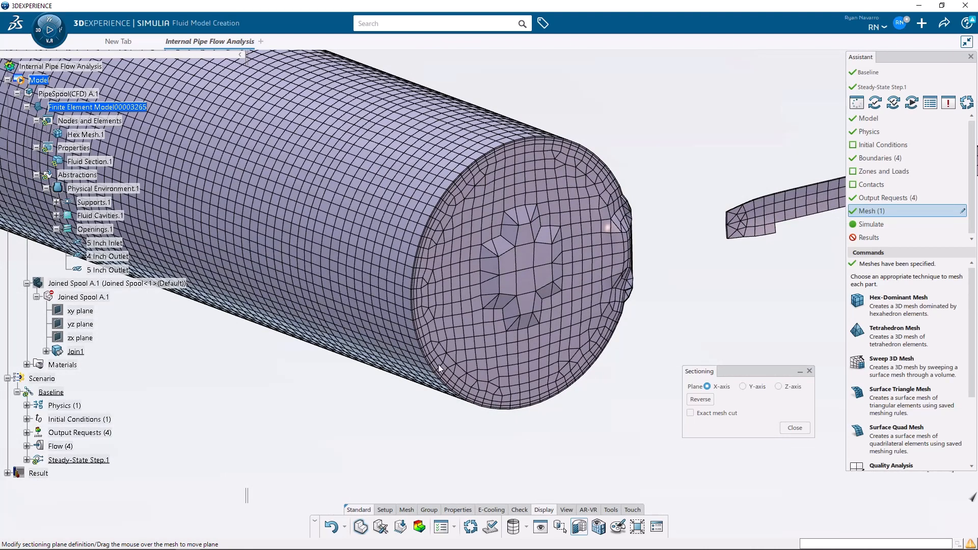
pyautogui.scroll(-1, 611, 352)
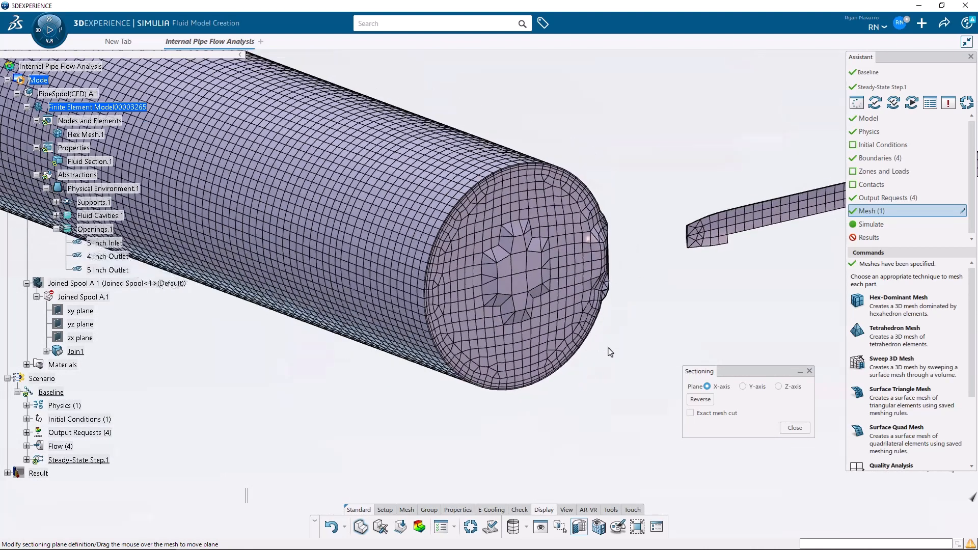
pyautogui.scroll(-3, 611, 352)
# Move the section plane along the pipe to inspect the interior mesh, and close the sectioning
pyautogui.moveTo(514, 307); pyautogui.dragTo(161, 187)
pyautogui.scroll(-5, 271, 268)
pyautogui.scroll(-5, 208, 389)
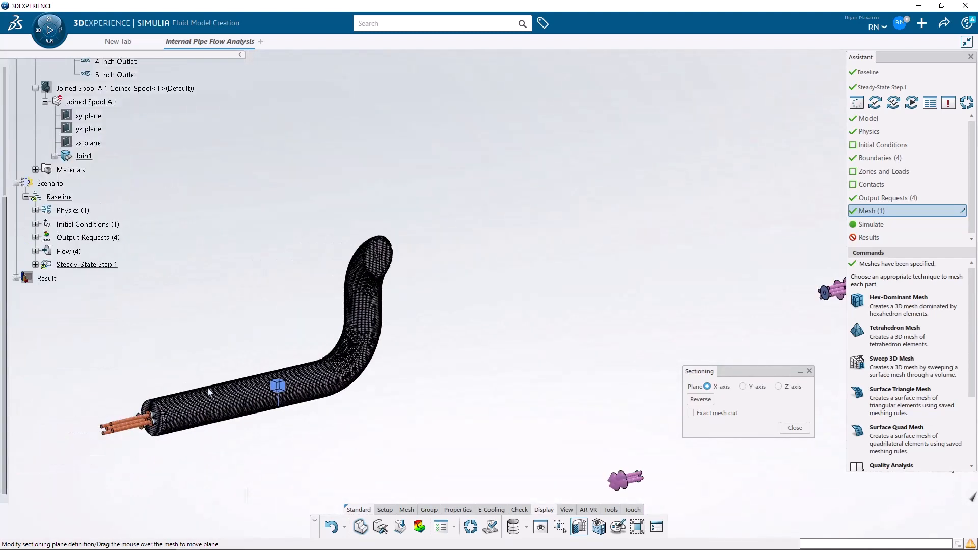
pyautogui.scroll(3, 321, 405)
pyautogui.moveTo(302, 399); pyautogui.dragTo(459, 395, button='middle')
pyautogui.moveTo(566, 182); pyautogui.dragTo(551, 183)
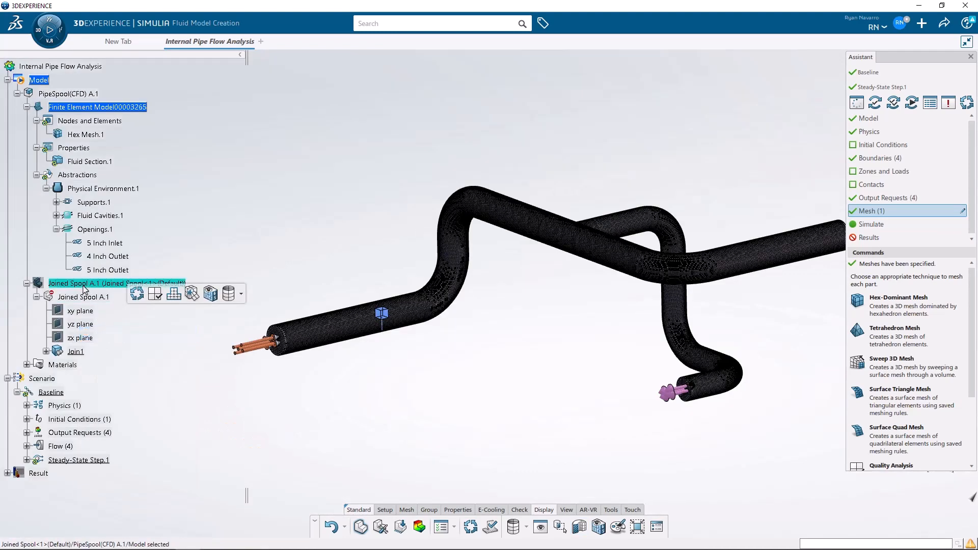
# Show the Joined Spool A.1 geometry again and bring the whole pipe assembly into view
pyautogui.rightClick(84, 285)
pyautogui.click(106, 322)
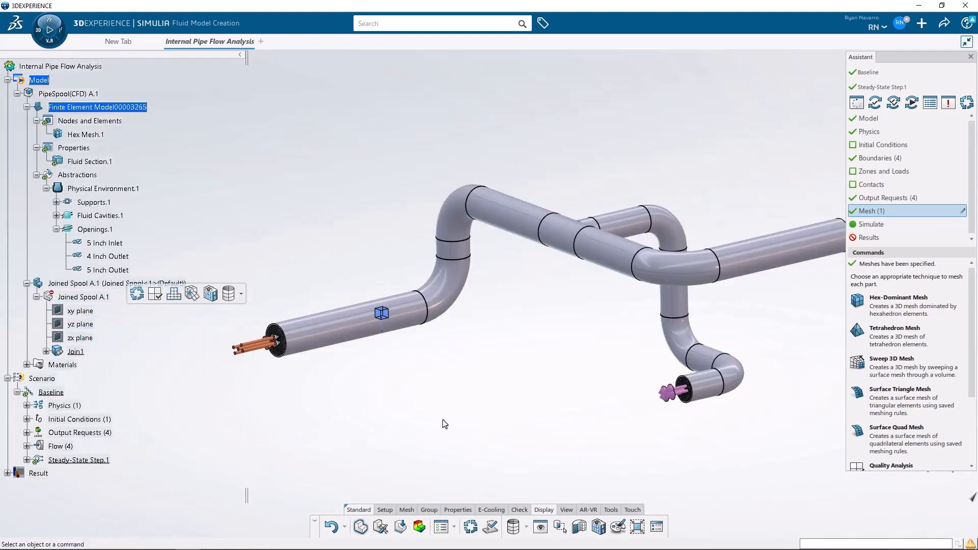
pyautogui.click(537, 418)
pyautogui.scroll(-2, 641, 438)
pyautogui.moveTo(640, 438); pyautogui.dragTo(601, 433, button='middle')
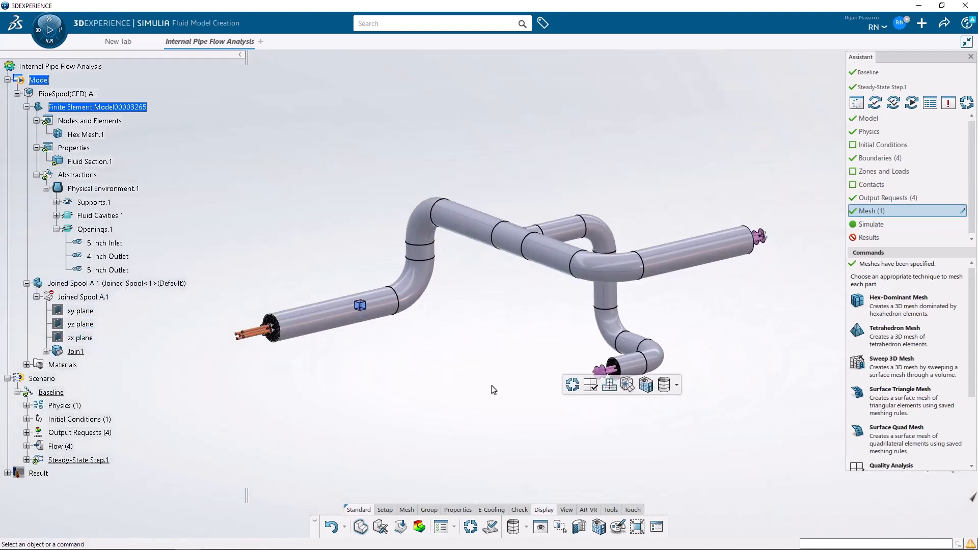
pyautogui.click(457, 356)
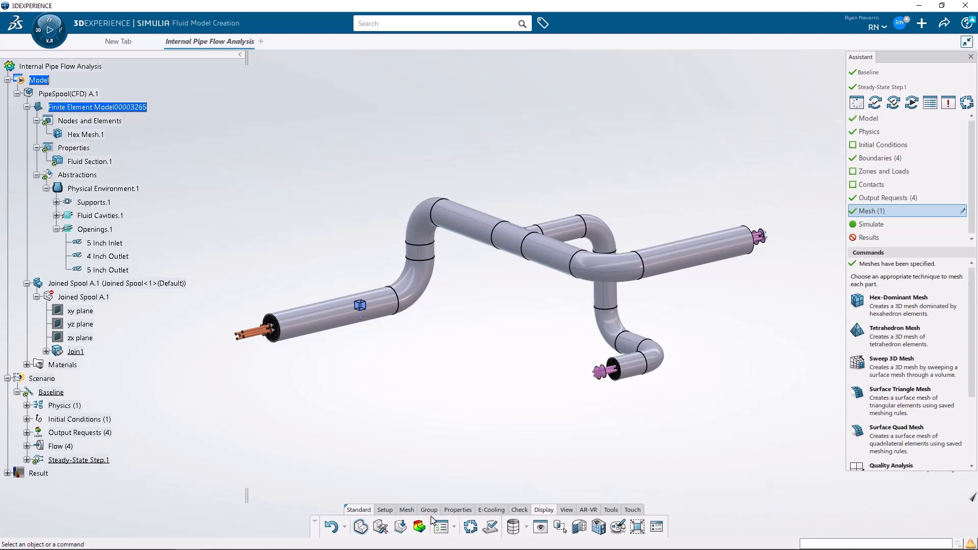
# Go to the Simulate stage and confirm Local as the results storage for the Baseline scenario
pyautogui.click(385, 511)
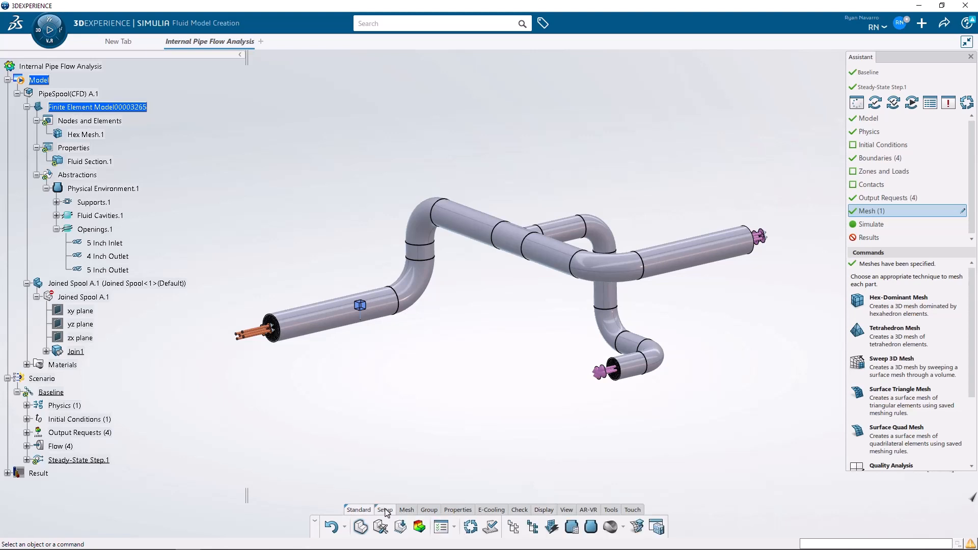
pyautogui.click(893, 229)
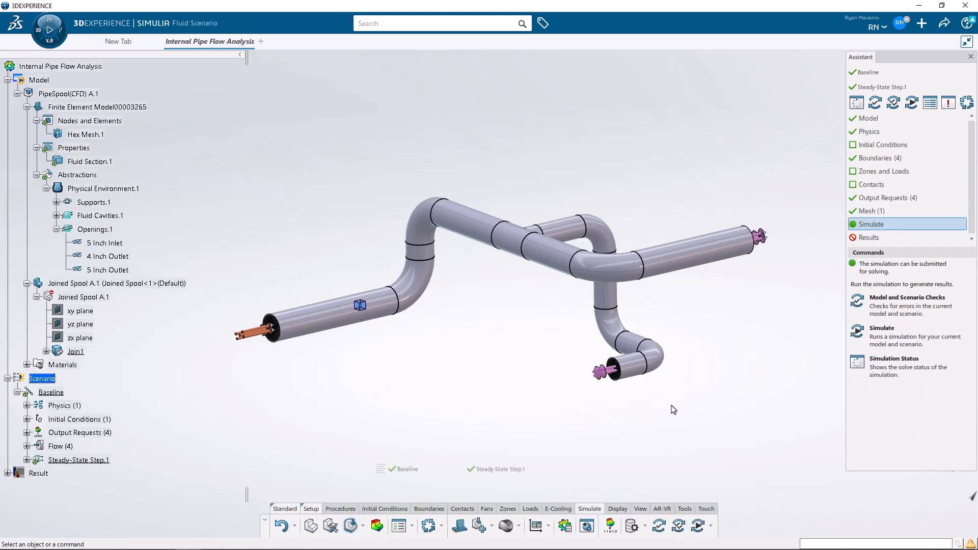
pyautogui.click(632, 528)
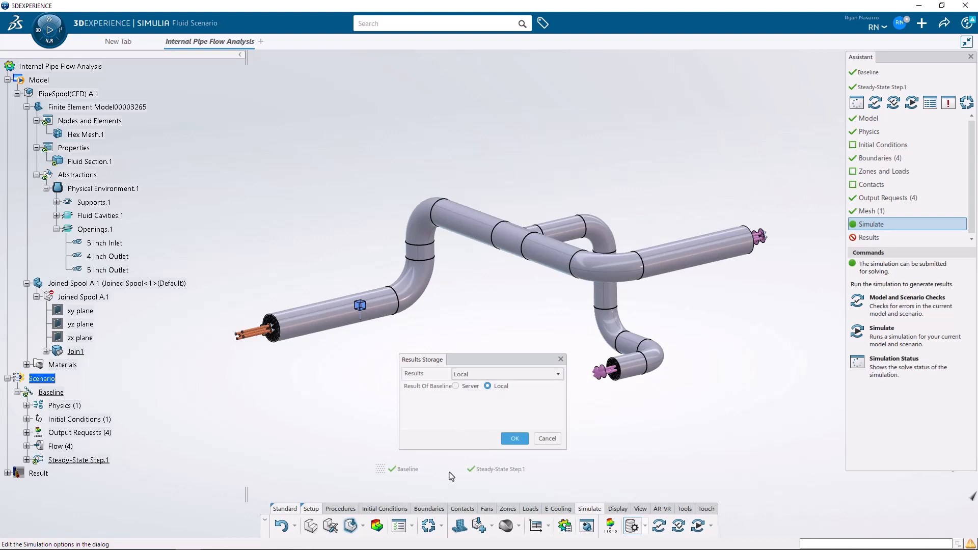
pyautogui.click(514, 441)
pyautogui.click(515, 442)
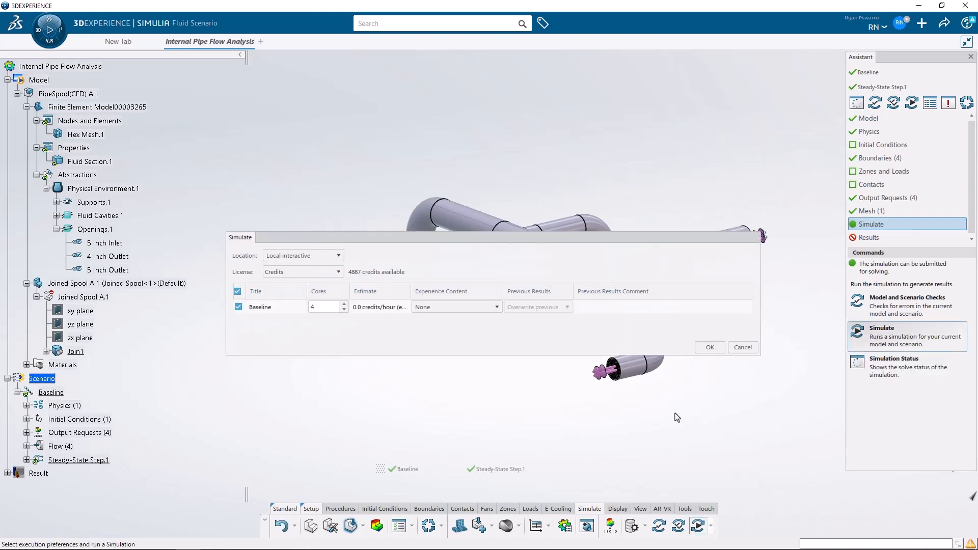
# Run the Baseline simulation as Local interactive with Credits licensing, 16 cores and experience content None
pyautogui.click(324, 256)
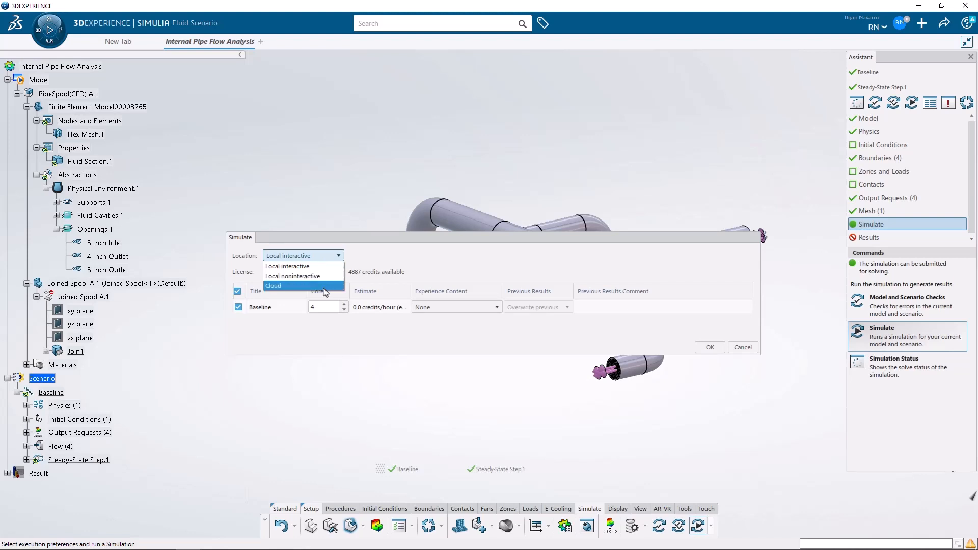
pyautogui.click(408, 255)
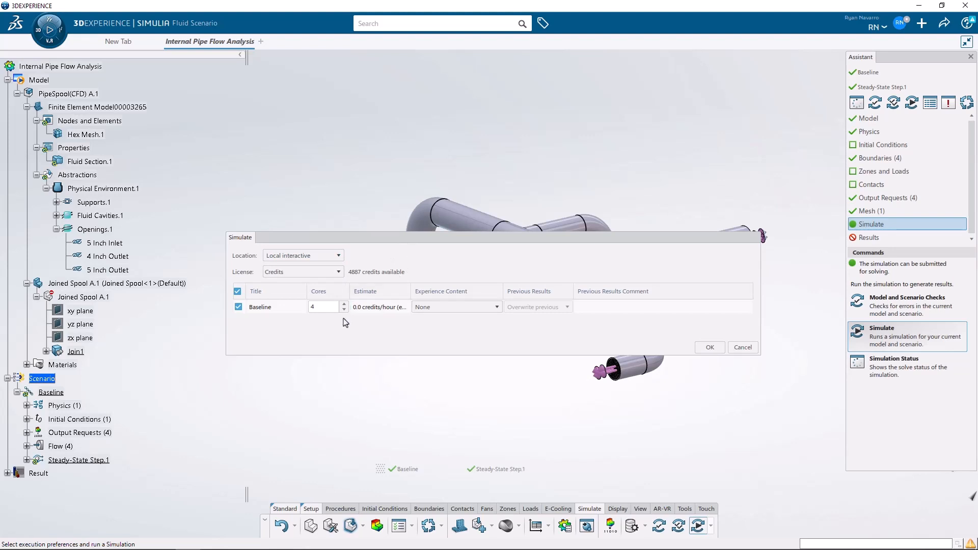
pyautogui.click(316, 307)
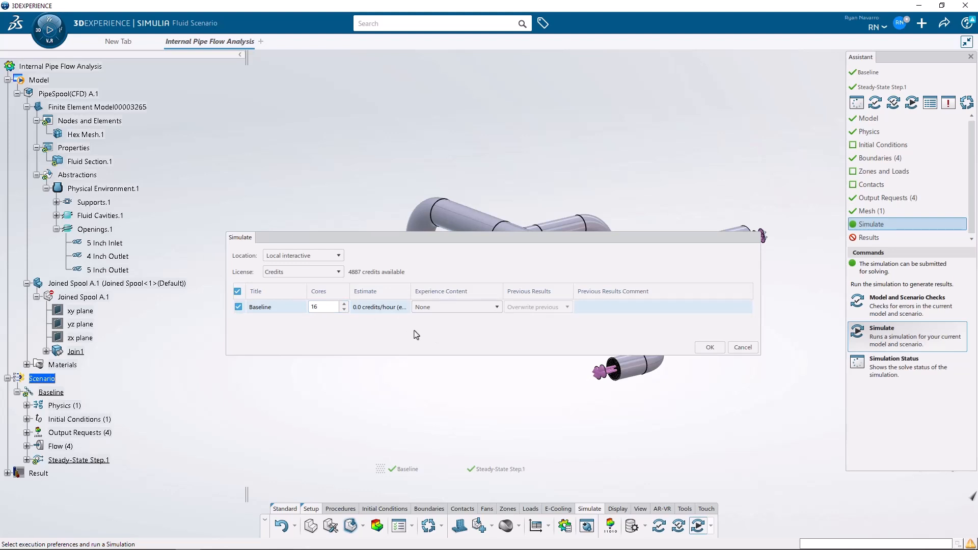
pyautogui.click(448, 307)
pyautogui.click(455, 319)
pyautogui.click(710, 348)
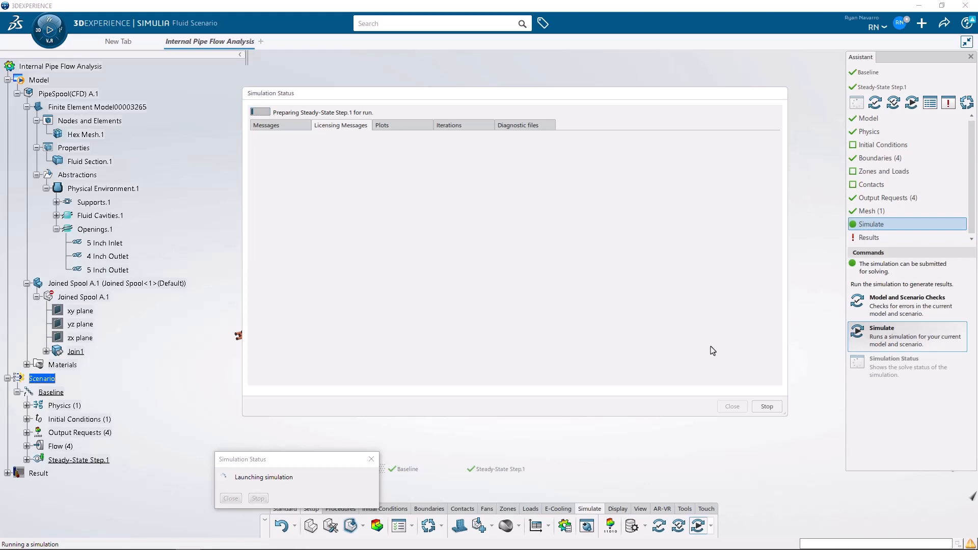
# Display the convergence plots of the running simulation and choose Momentum Convergence Residual as the plot variable
pyautogui.click(399, 129)
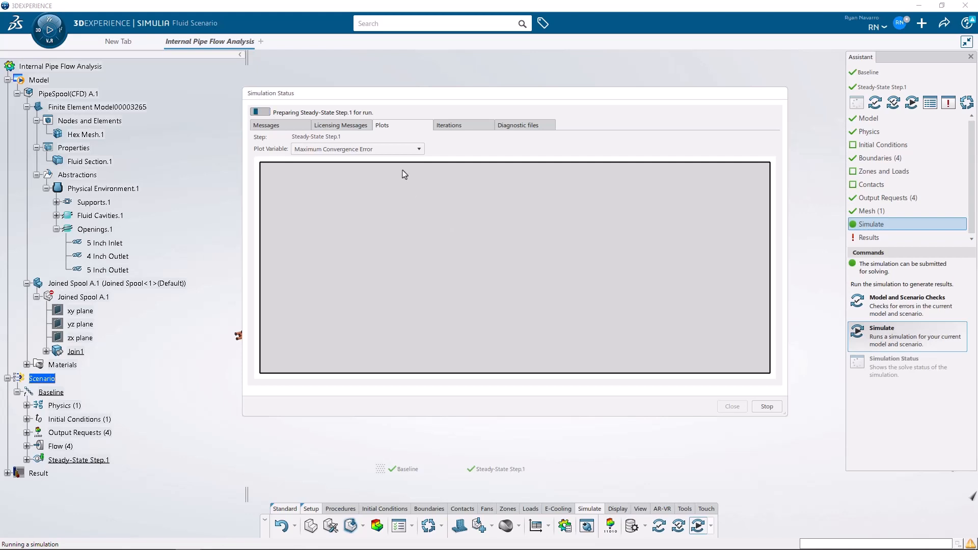
pyautogui.click(405, 149)
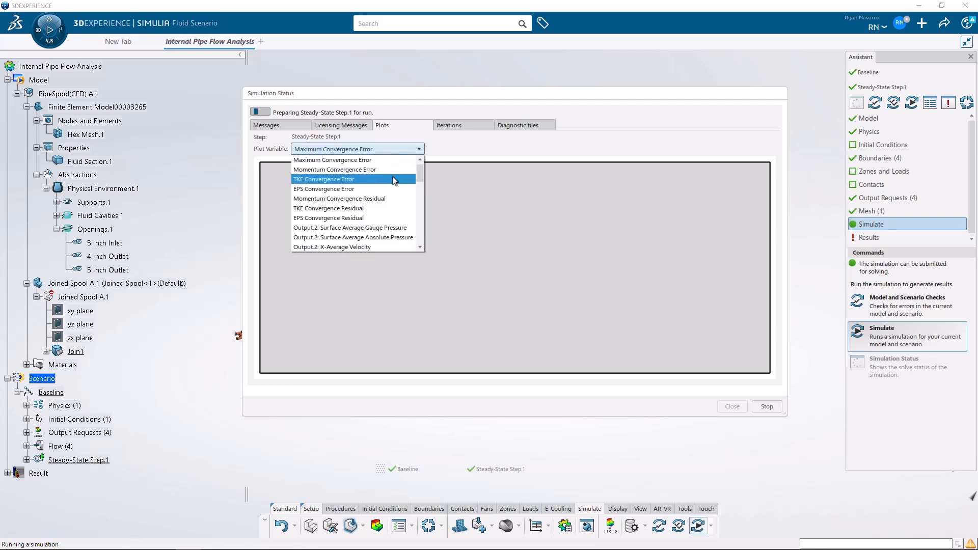
pyautogui.scroll(-7, 395, 193)
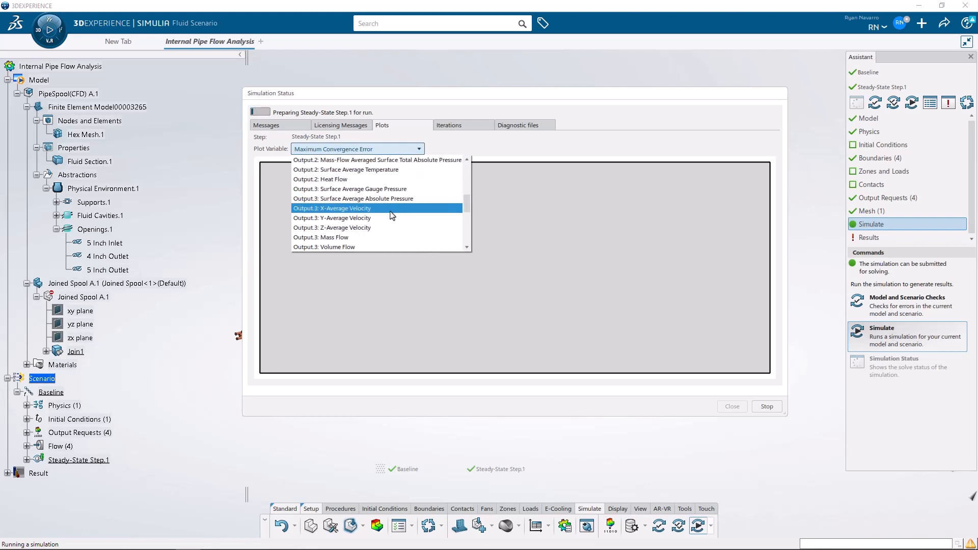
pyautogui.scroll(-3, 393, 206)
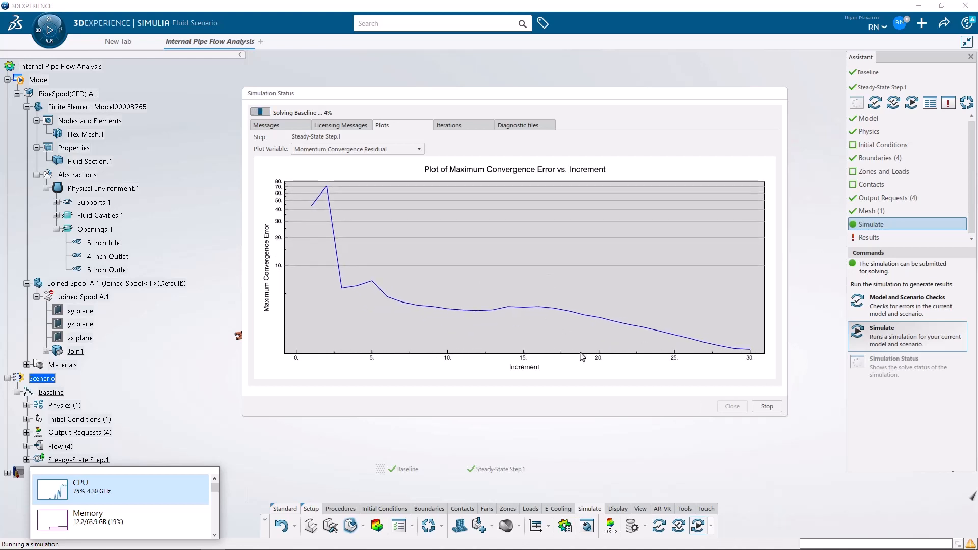
# Review the momentum convergence values in the iteration table and the residual plot, and close the simulation status
pyautogui.click(455, 127)
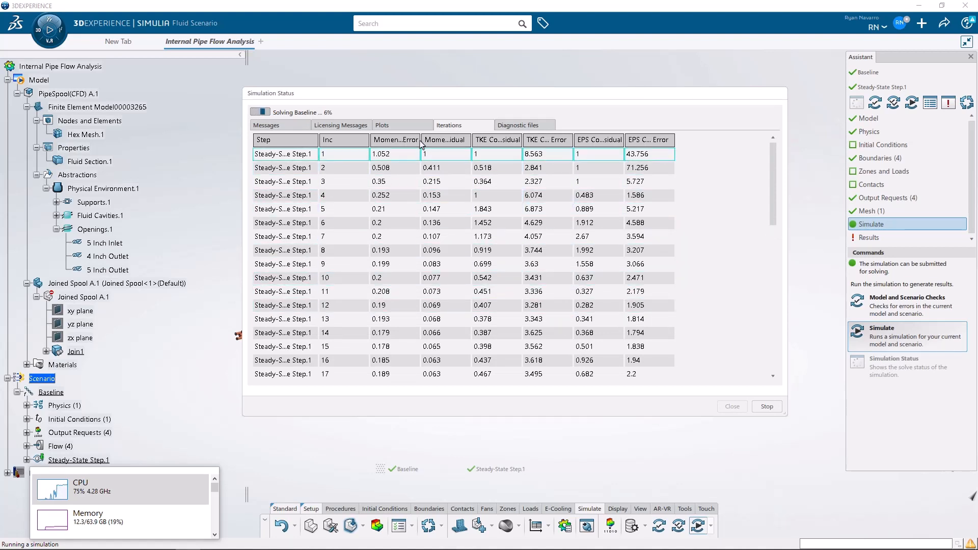
pyautogui.moveTo(421, 144); pyautogui.dragTo(567, 140)
pyautogui.moveTo(777, 165); pyautogui.dragTo(780, 311)
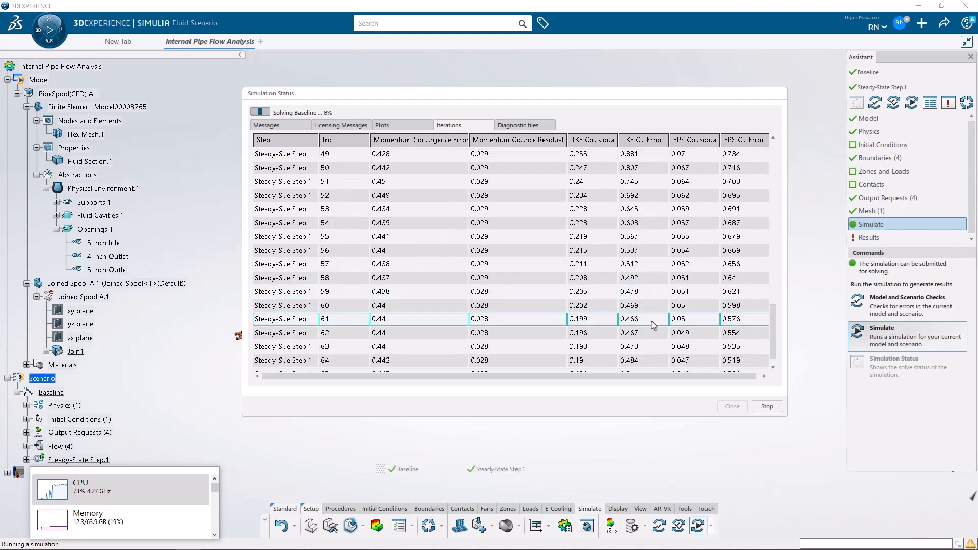
pyautogui.click(400, 129)
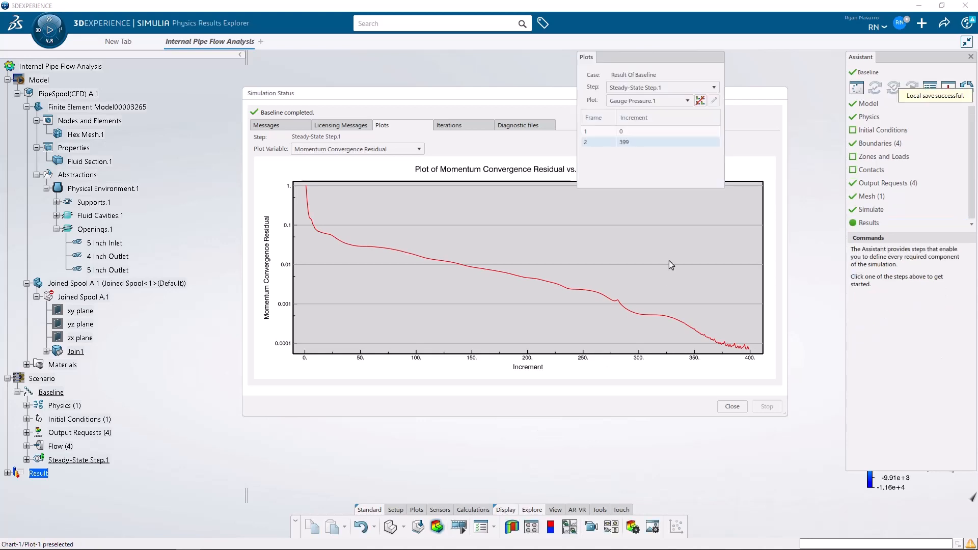
pyautogui.click(732, 407)
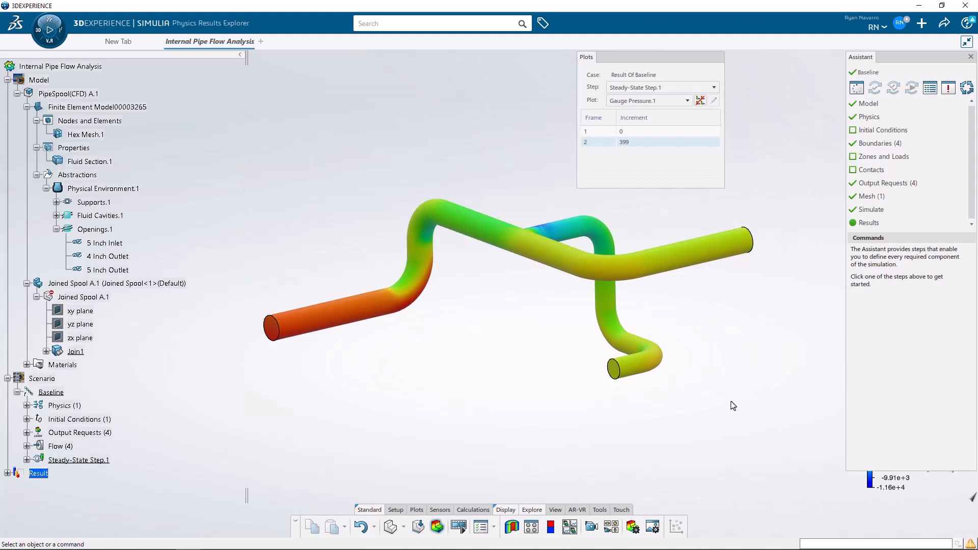
# Inspect the gauge pressure contours on the pipe and switch the result to the Velocity Vector.1 plot
pyautogui.click(519, 316)
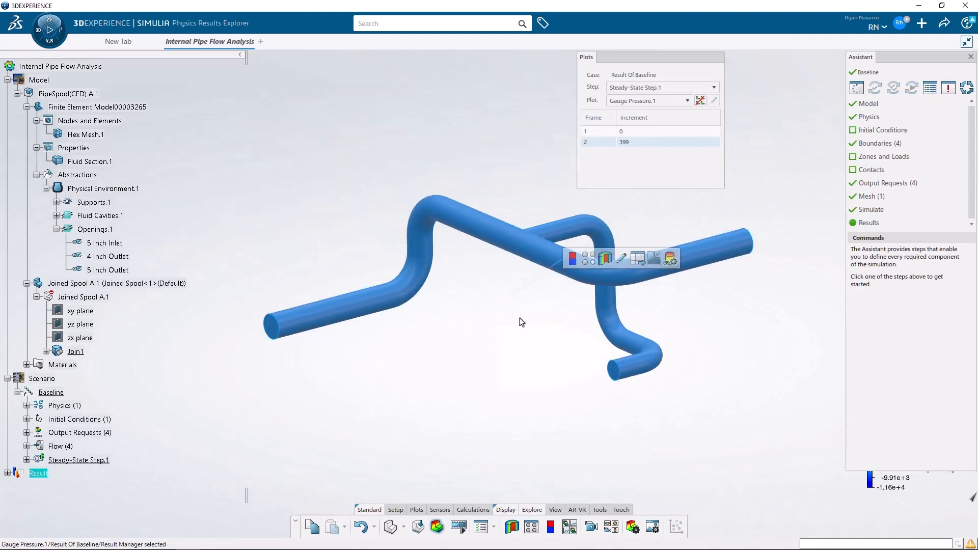
pyautogui.click(520, 318)
pyautogui.moveTo(530, 331)
pyautogui.mouseDown(button='middle')
pyautogui.moveTo(531, 352)
pyautogui.moveTo(540, 347)
pyautogui.mouseUp(button='middle')
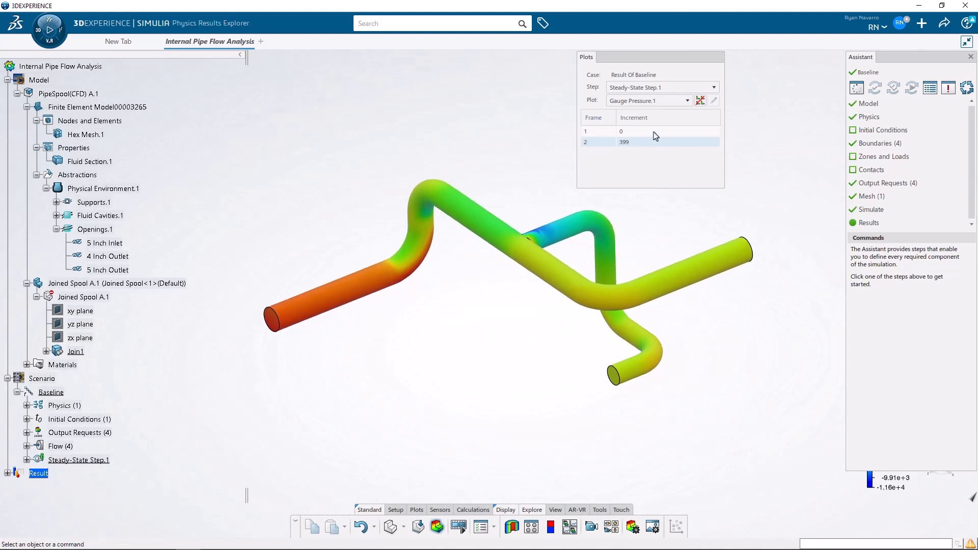
pyautogui.click(688, 101)
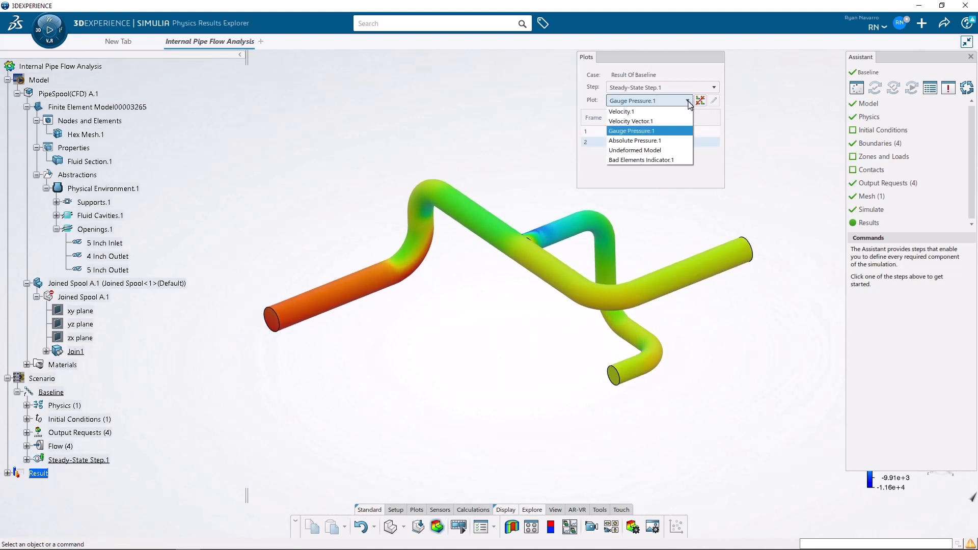
pyautogui.click(666, 122)
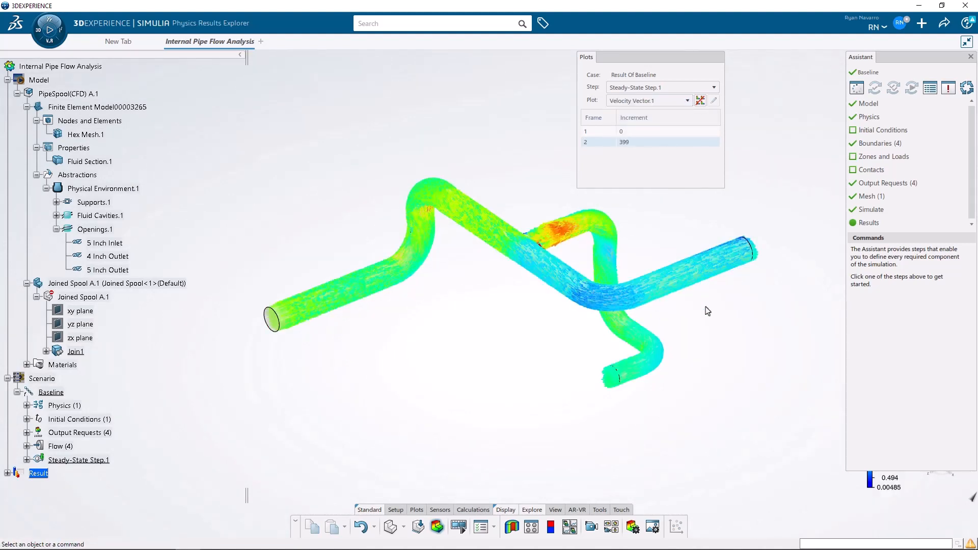
# Display the Gauge Pressure.1 plot and select its frame at increment 0
pyautogui.click(677, 101)
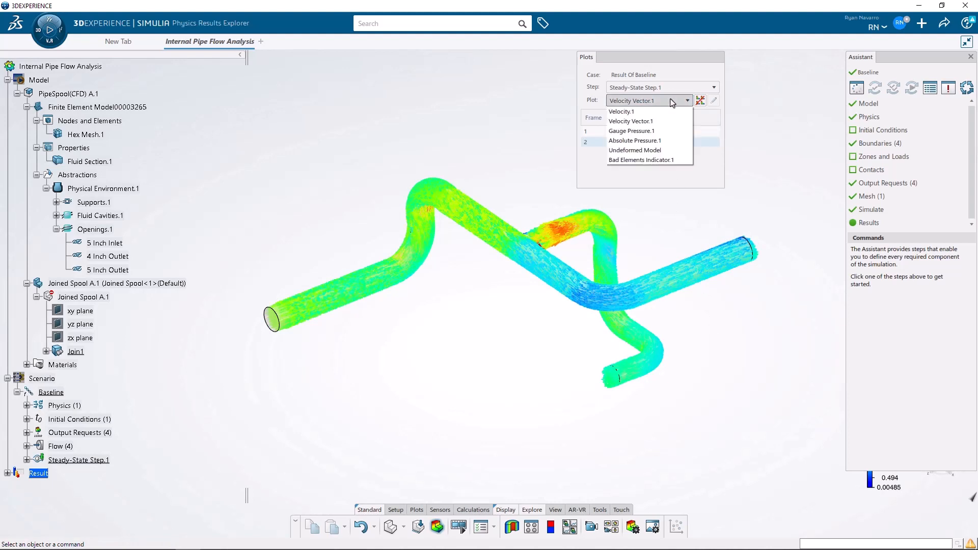
pyautogui.click(664, 132)
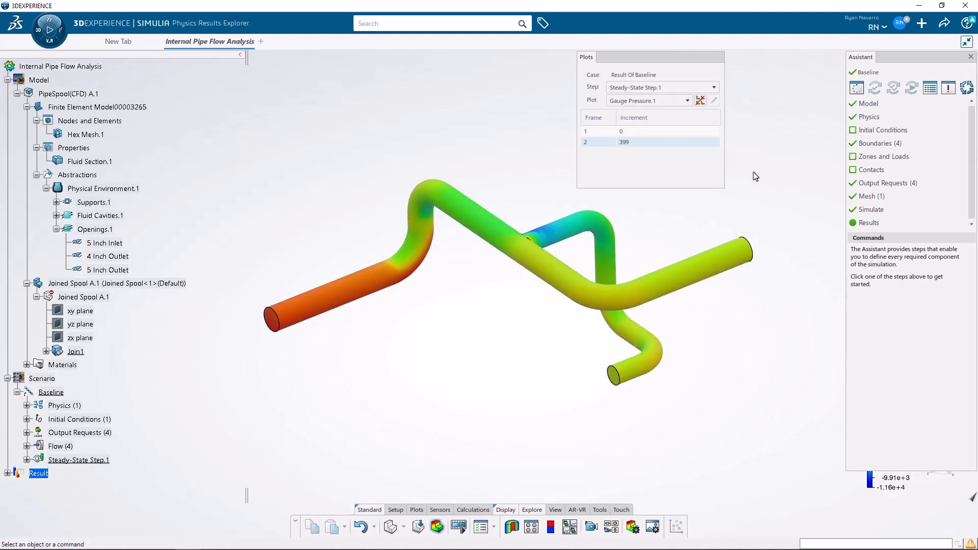
pyautogui.click(634, 134)
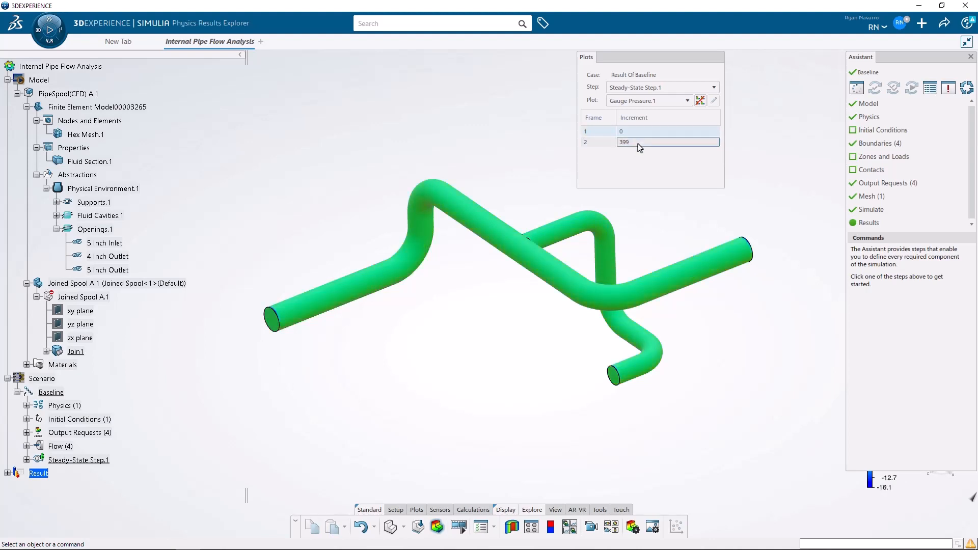
# Show the gauge pressure frame at increment 399 and create streamlines starting from the pipe's inlet face
pyautogui.click(638, 144)
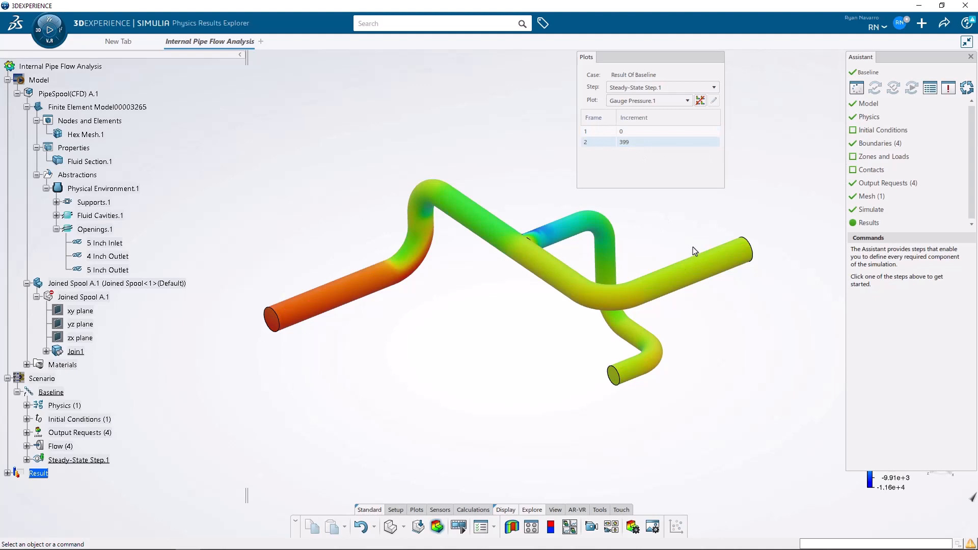
pyautogui.click(7, 474)
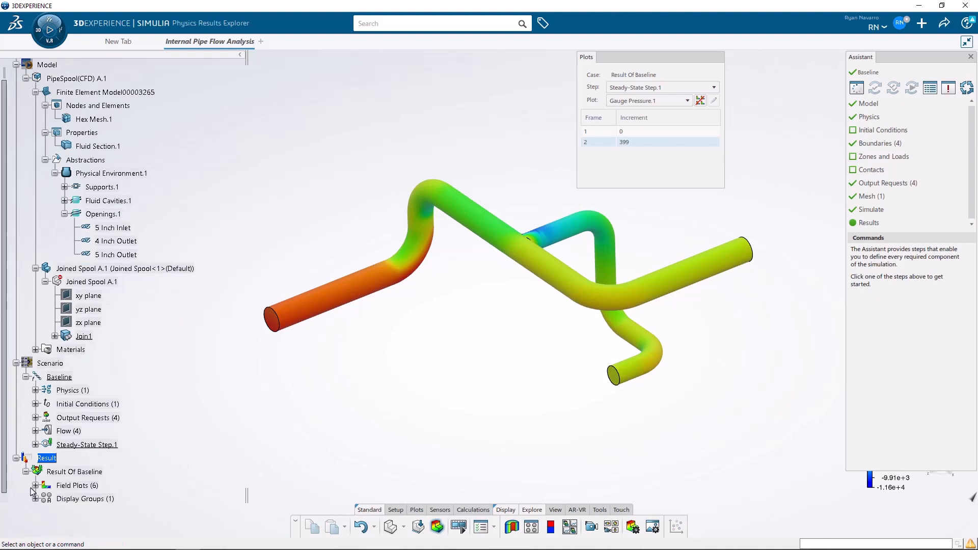
pyautogui.click(872, 224)
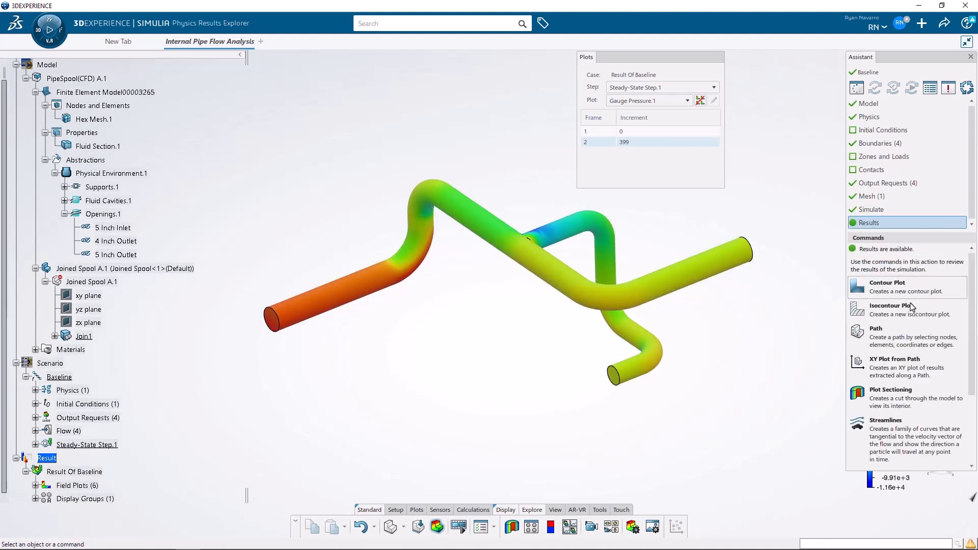
pyautogui.click(894, 432)
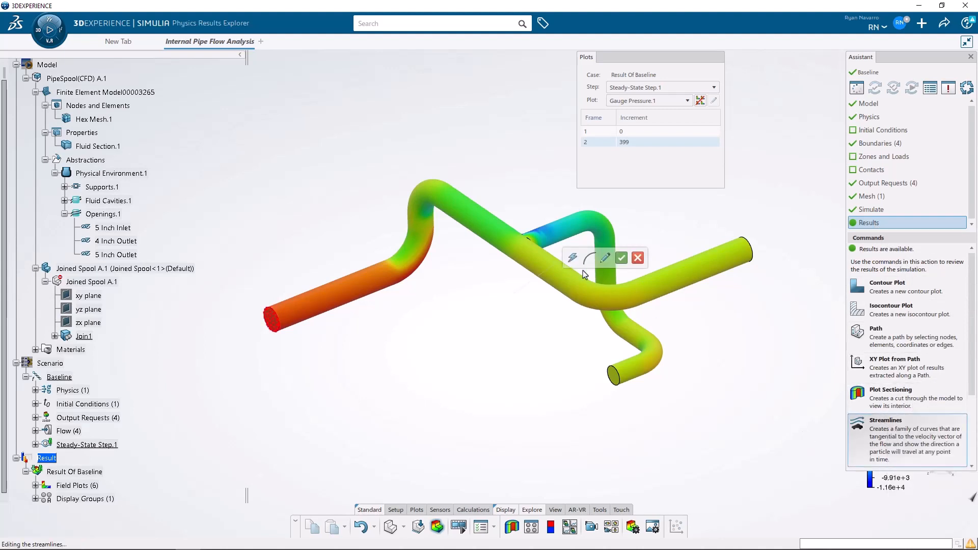
pyautogui.moveTo(574, 264)
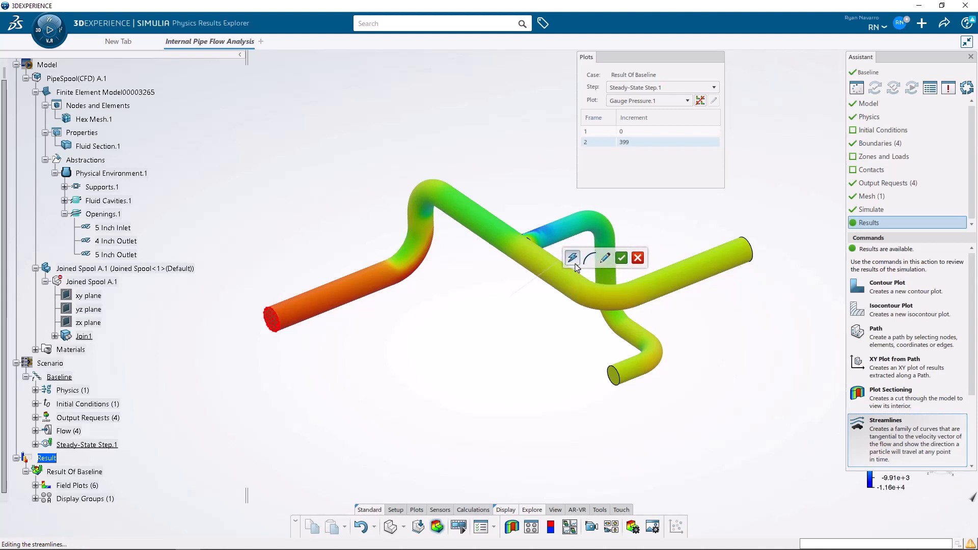
pyautogui.click(622, 259)
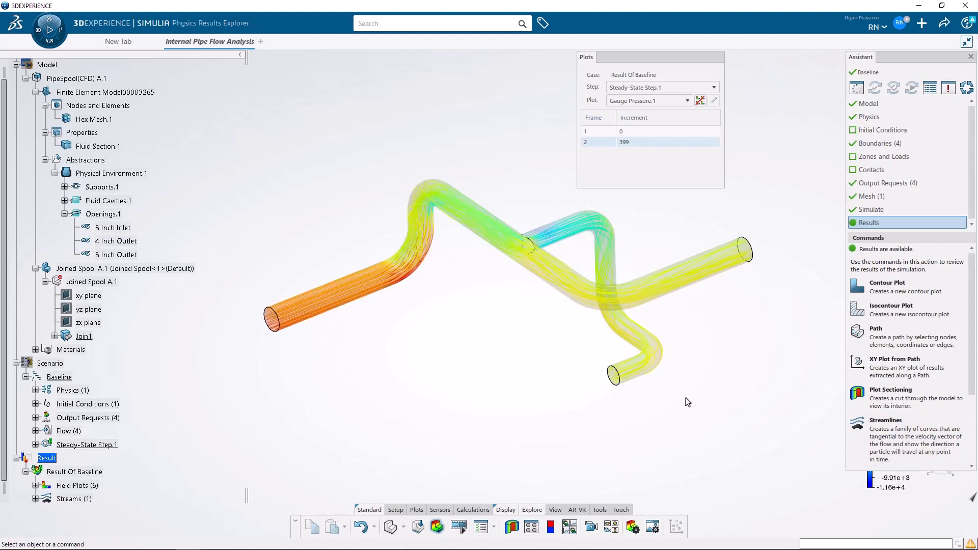
# Inspect the pressure-coloured streamlines along the pipe and switch the result to the Velocity.1 plot
pyautogui.click(440, 237)
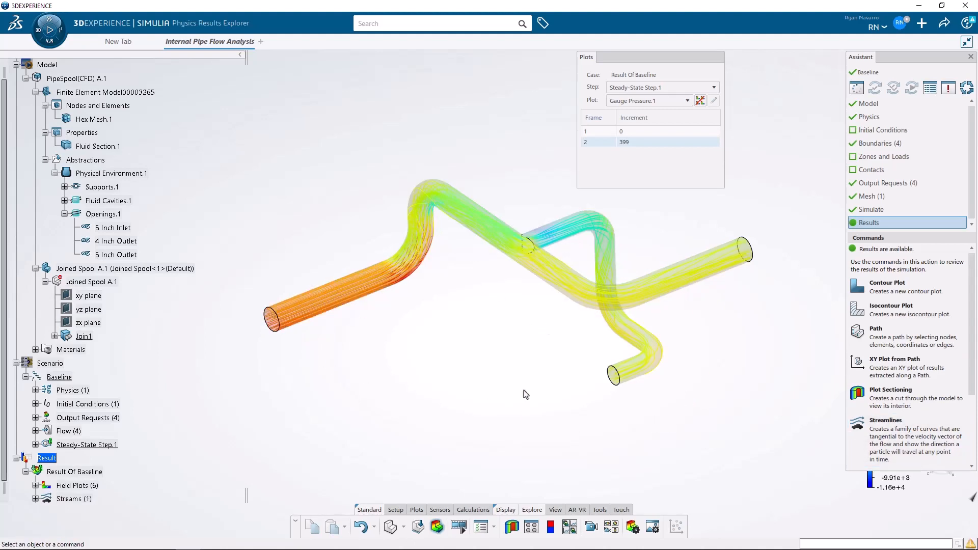
pyautogui.click(496, 375)
pyautogui.moveTo(501, 389); pyautogui.dragTo(522, 390, button='middle')
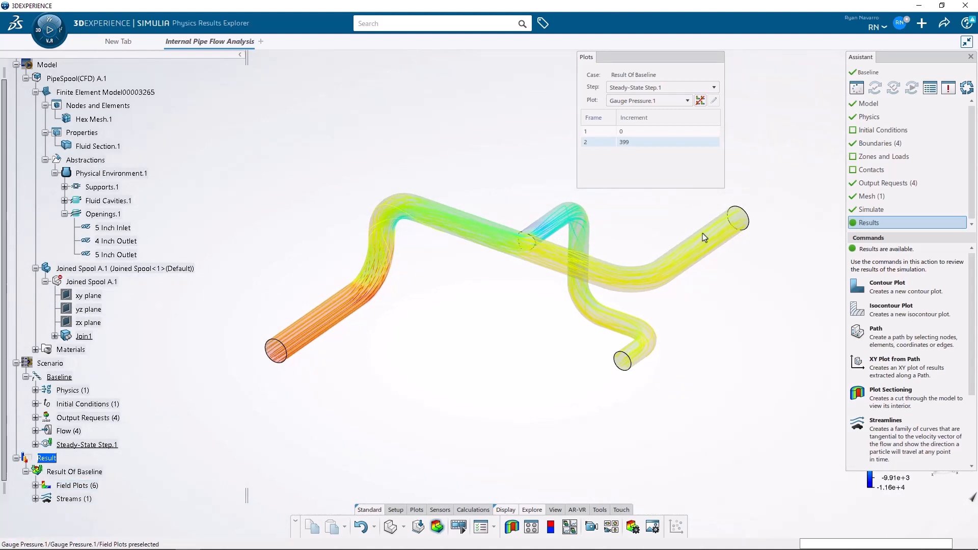
pyautogui.click(666, 101)
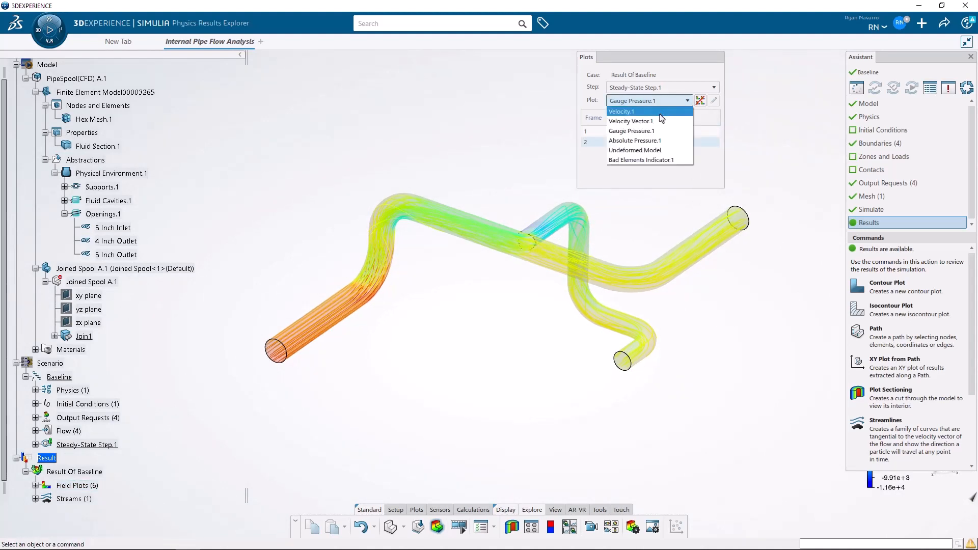
pyautogui.click(662, 112)
pyautogui.moveTo(753, 269); pyautogui.dragTo(758, 324, button='middle')
# Deactivate Stream.1 in the Baseline result and display the Gauge Pressure.1 plot
pyautogui.click(35, 499)
pyautogui.click(76, 486)
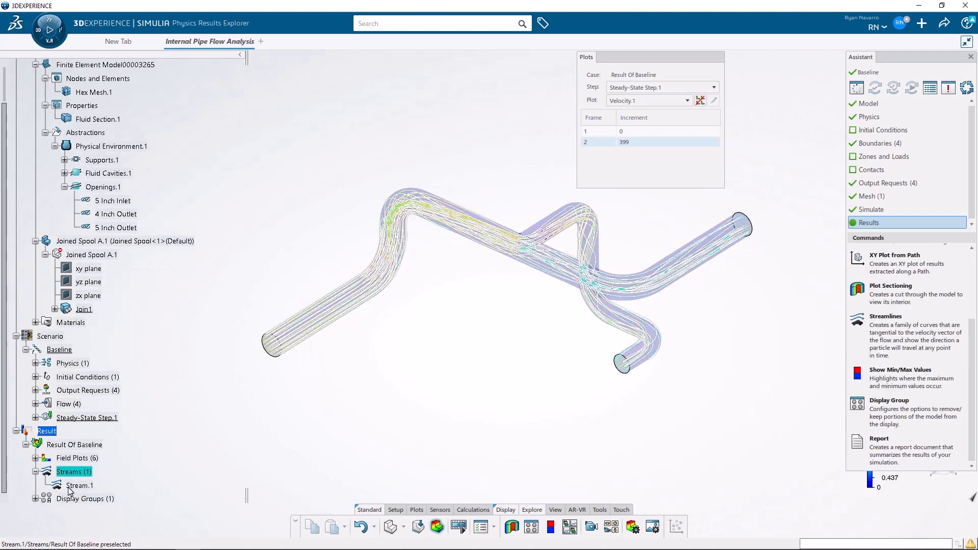
pyautogui.rightClick(71, 485)
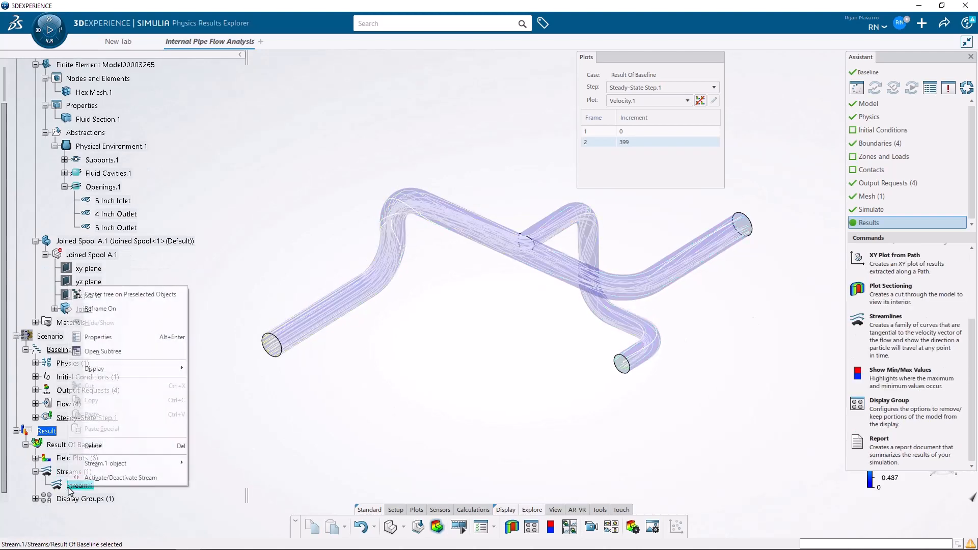
pyautogui.click(108, 478)
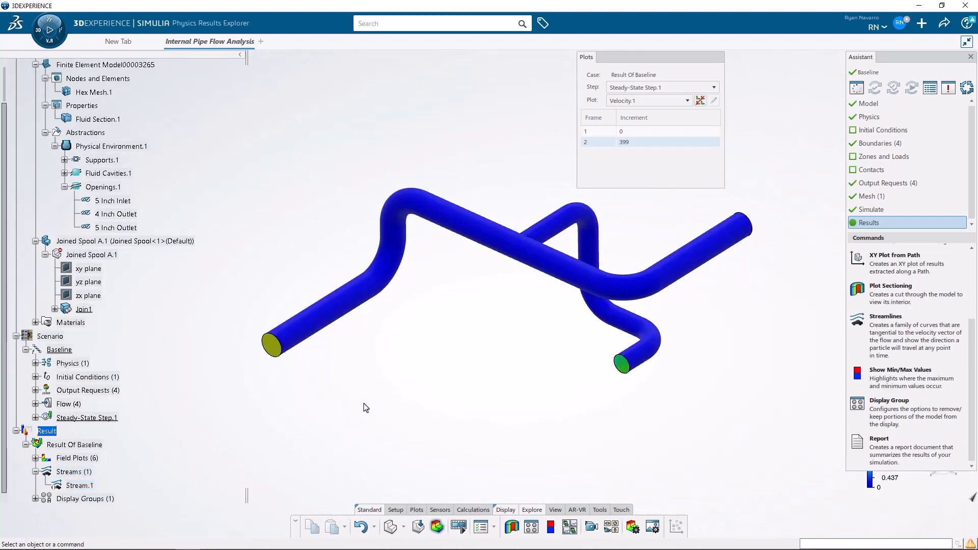
pyautogui.click(653, 101)
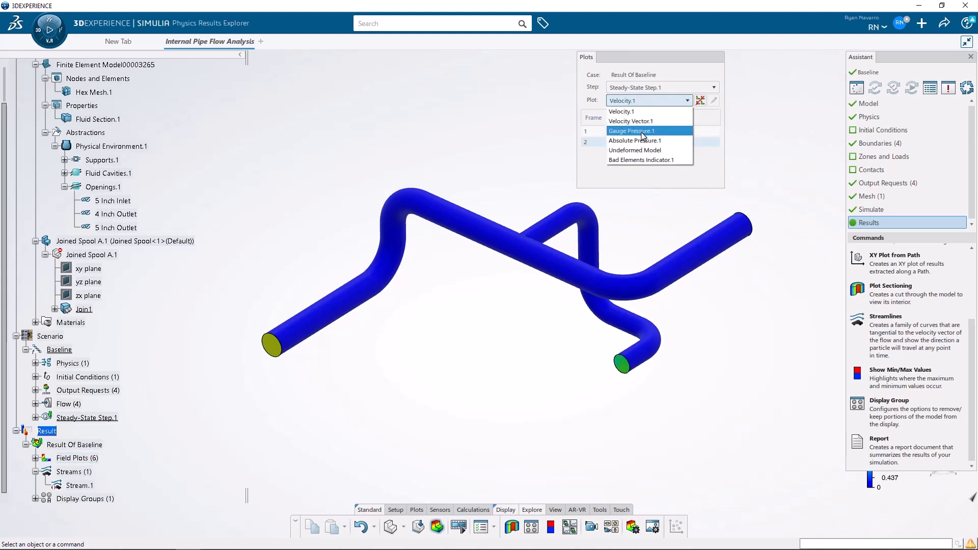
pyautogui.click(649, 131)
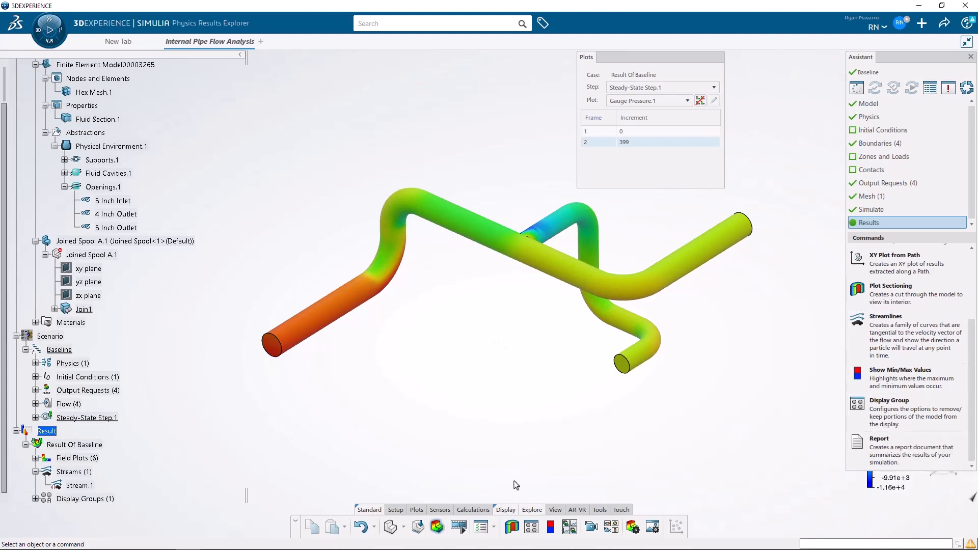
# Start an XY plot from history with AVGPRESSABS, the area-averaged surface absolute pressure, as its variable
pyautogui.click(416, 510)
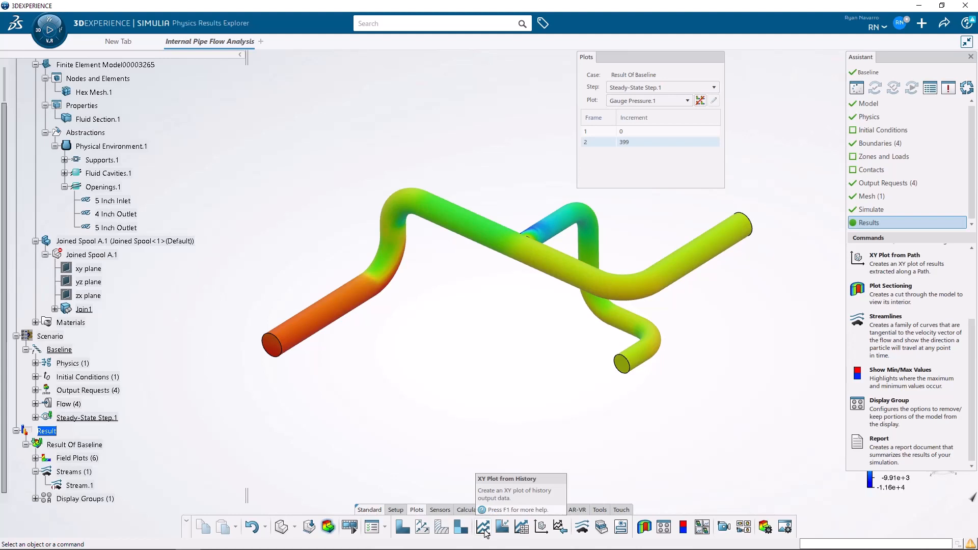
pyautogui.click(484, 528)
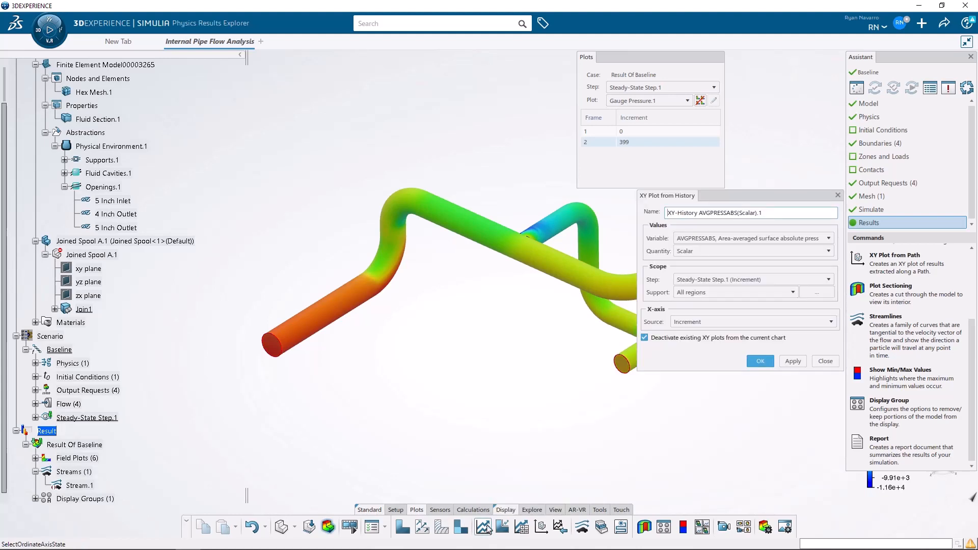
pyautogui.click(768, 242)
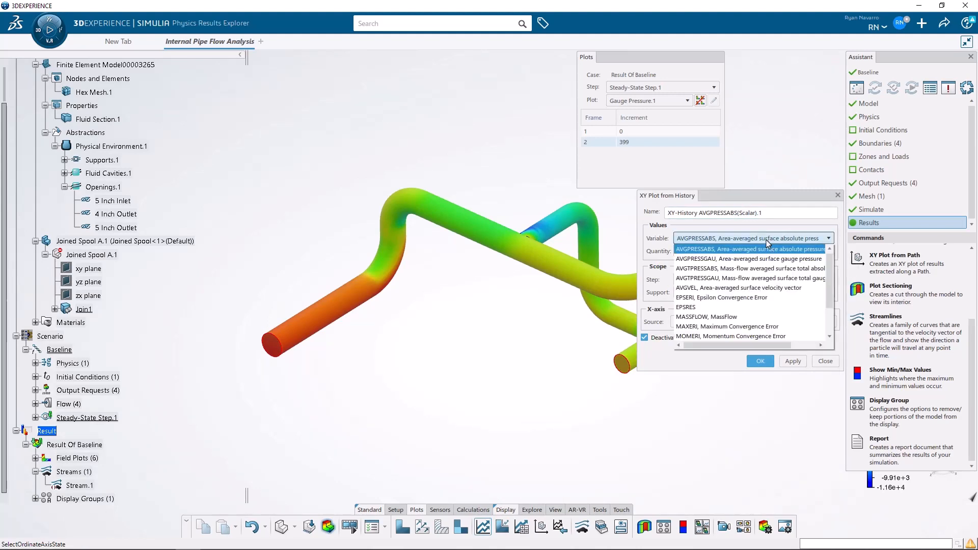
pyautogui.scroll(-2, 782, 316)
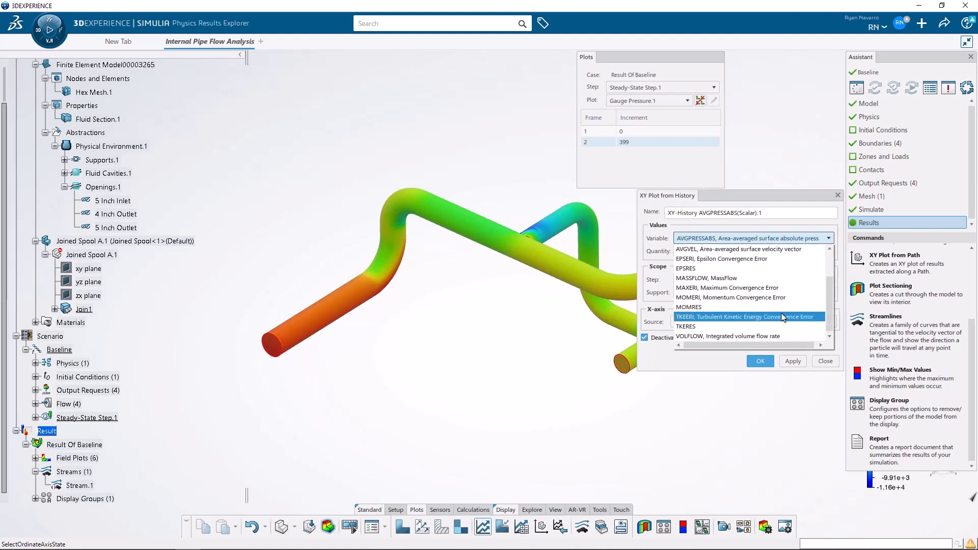
pyautogui.scroll(2, 767, 301)
pyautogui.click(766, 298)
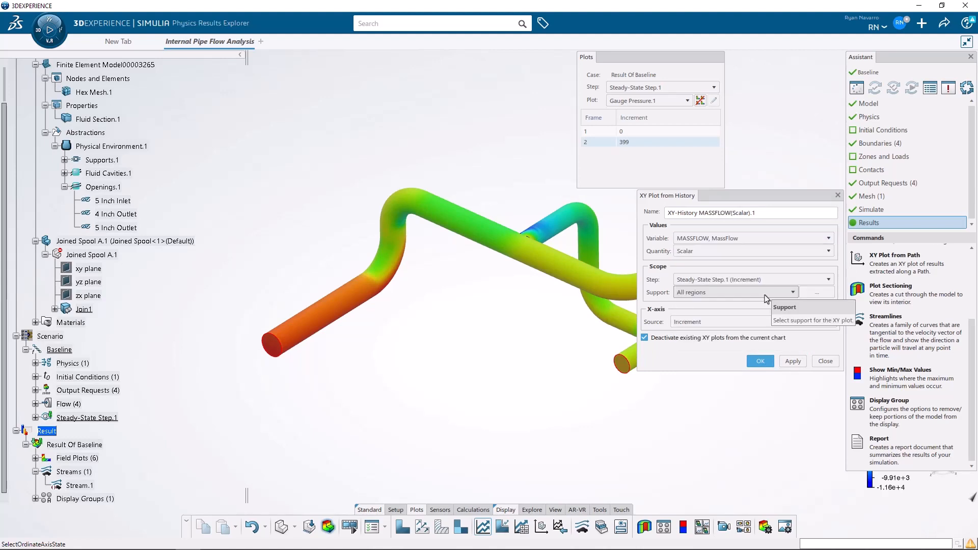
pyautogui.click(783, 242)
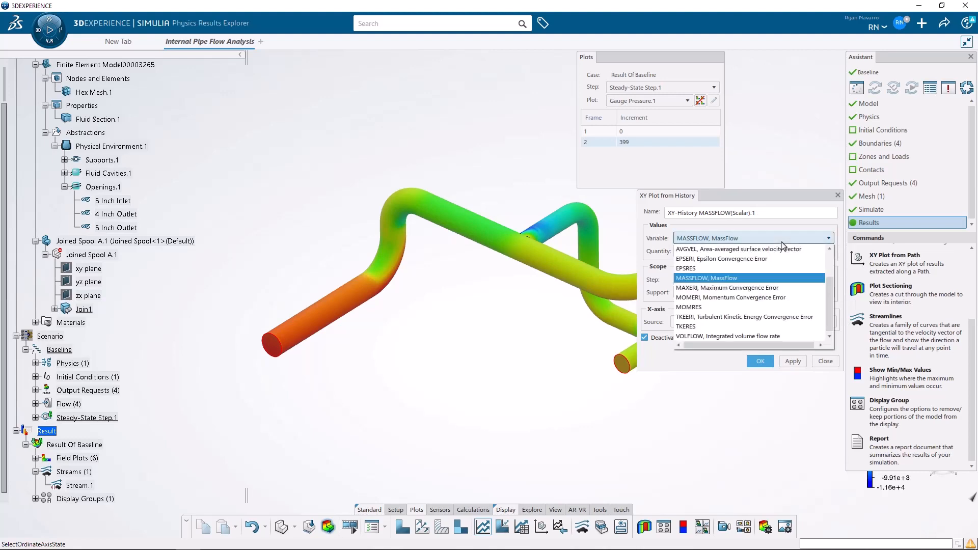
pyautogui.scroll(3, 790, 257)
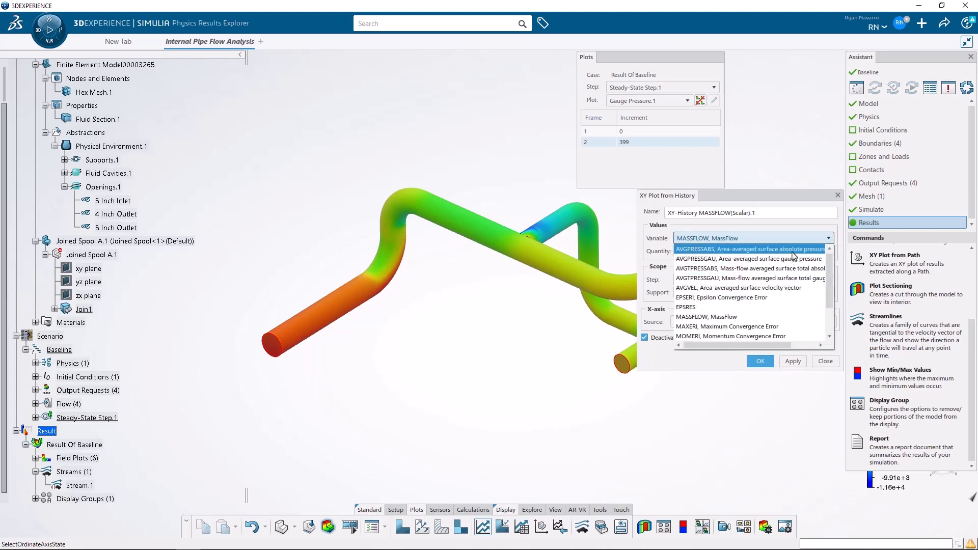
pyautogui.click(792, 252)
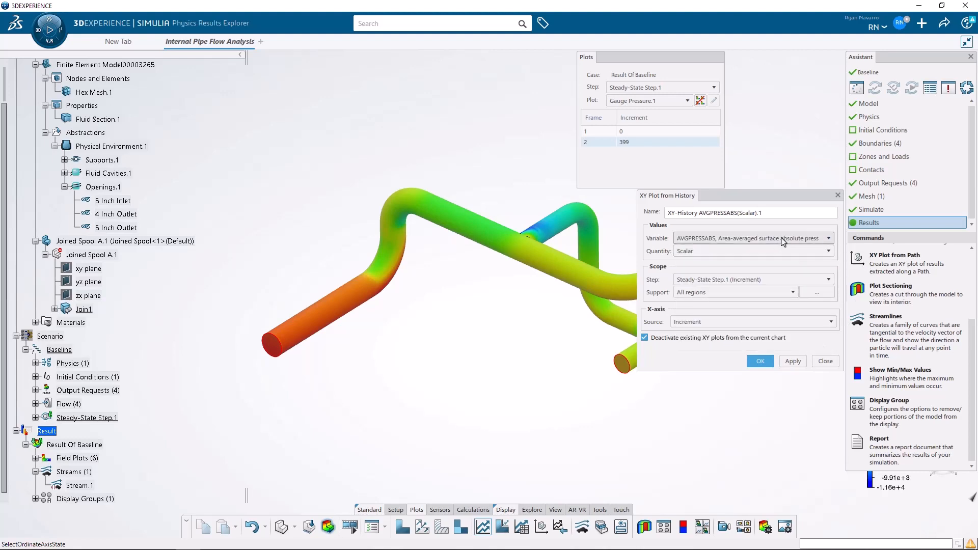
# Set the XY plot's support to all regions, create the plot and review the pressure history curves
pyautogui.click(774, 293)
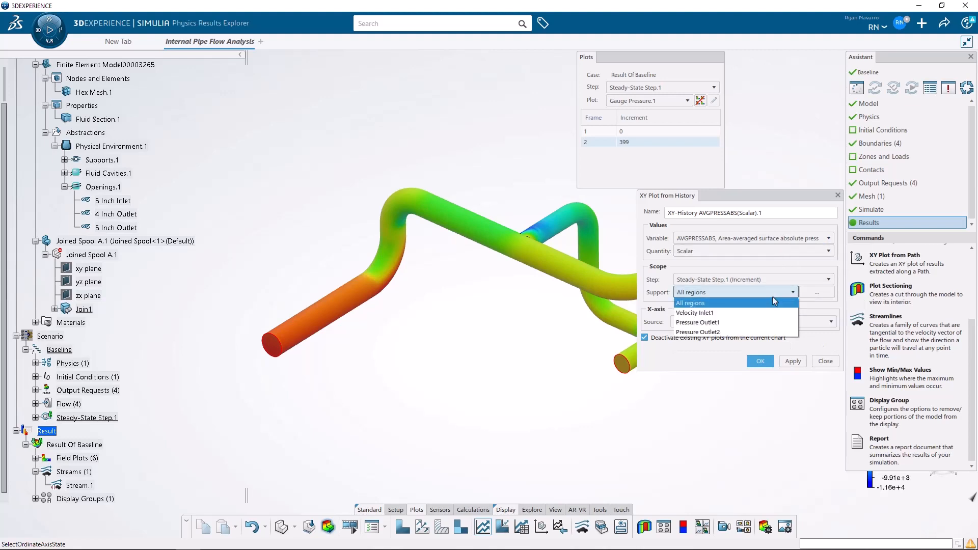
pyautogui.click(755, 317)
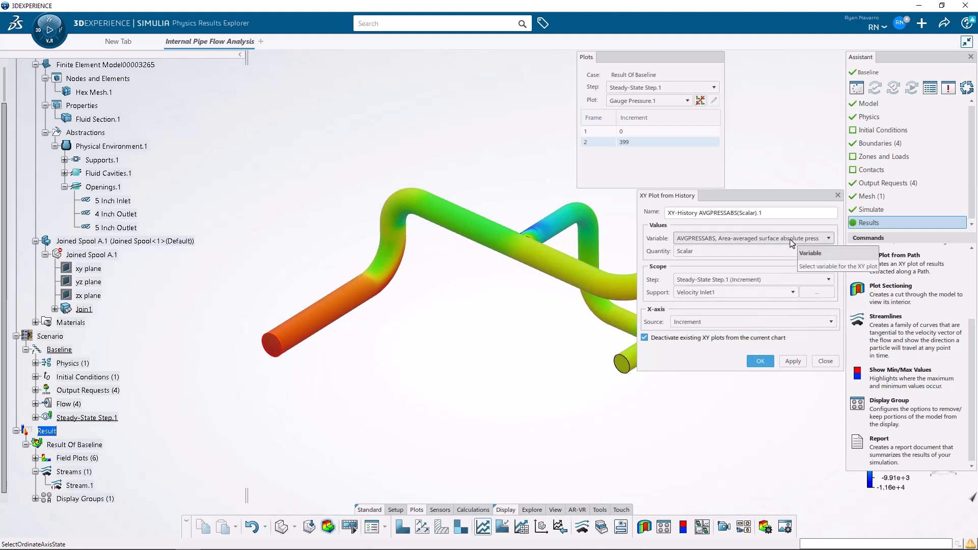
pyautogui.scroll(1, 775, 295)
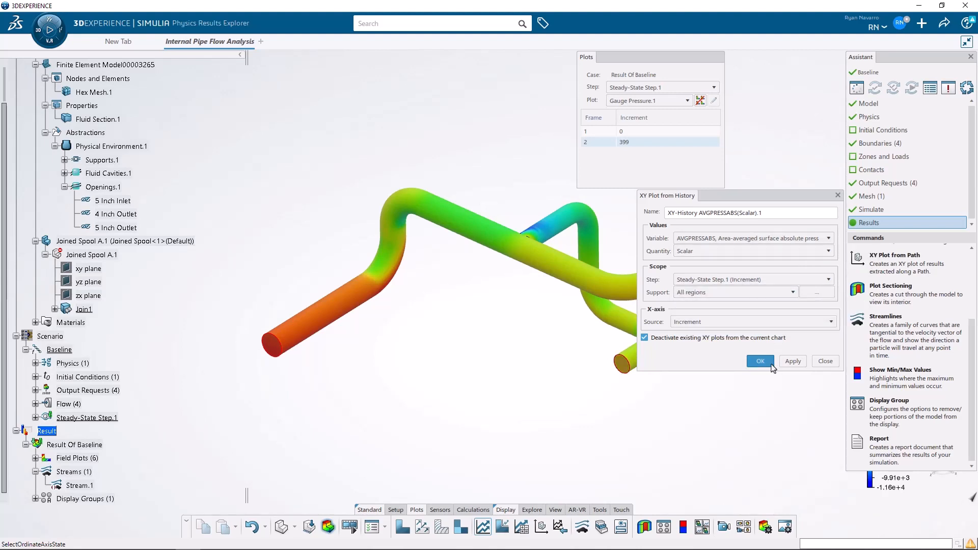
pyautogui.click(772, 365)
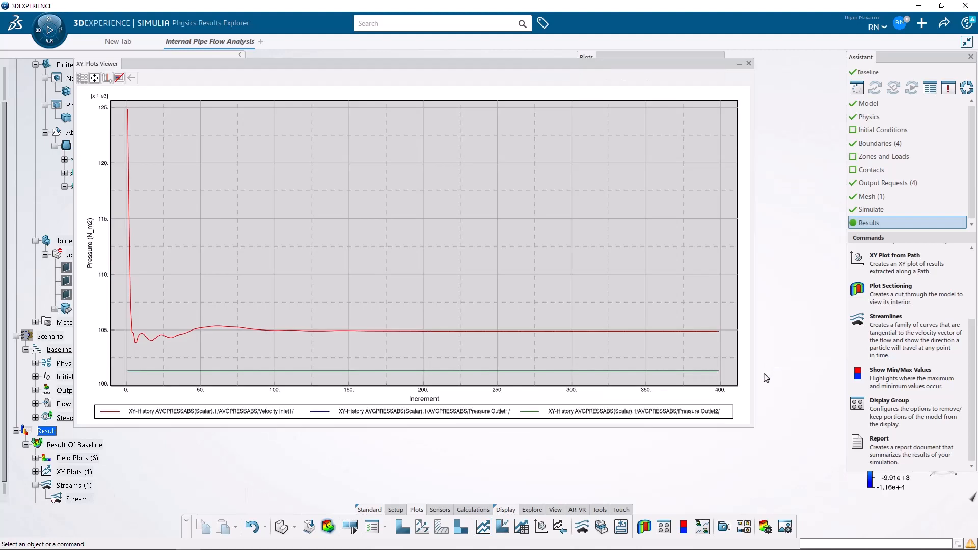
pyautogui.moveTo(287, 67); pyautogui.dragTo(346, 120)
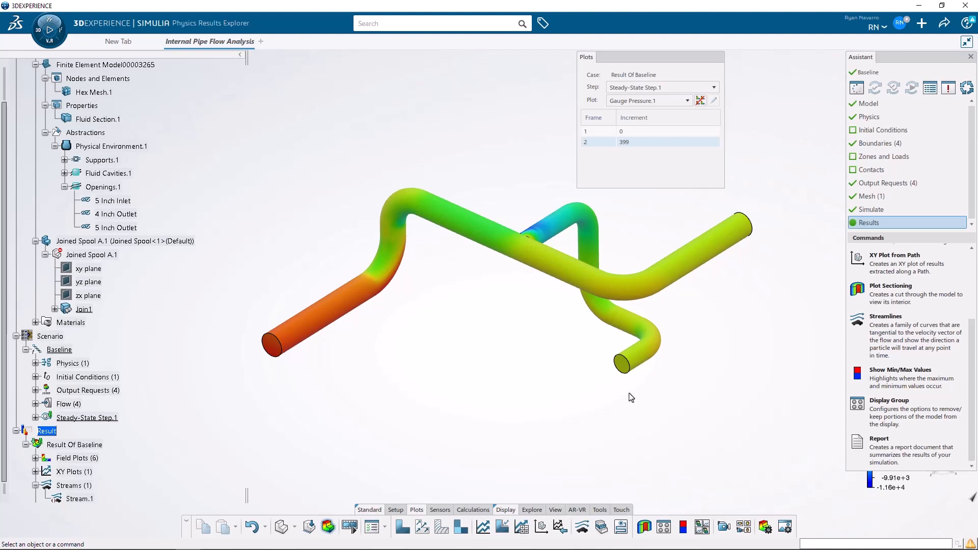
# Switch to Fluid Scenario and duplicate the Baseline analysis case under the name Single Outlet
pyautogui.click(309, 527)
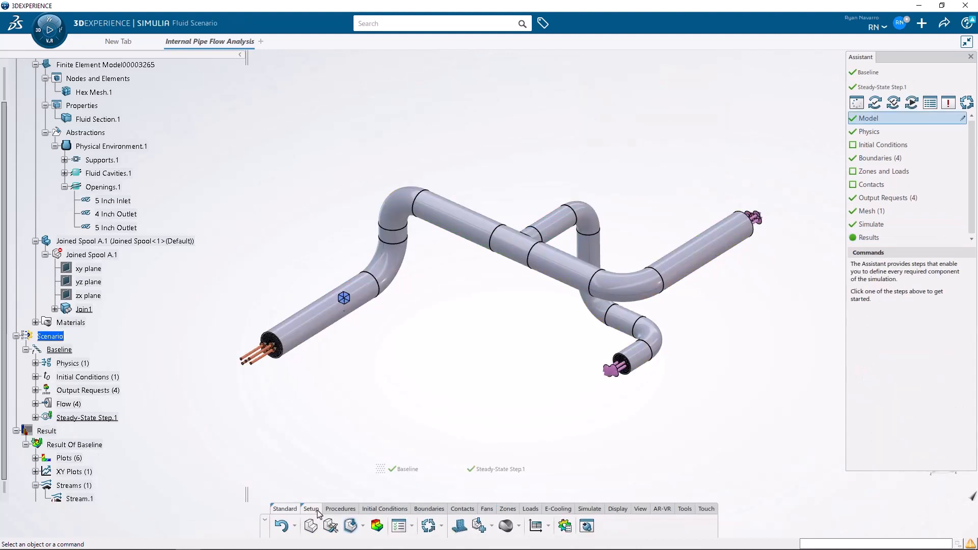
pyautogui.click(364, 528)
pyautogui.click(492, 528)
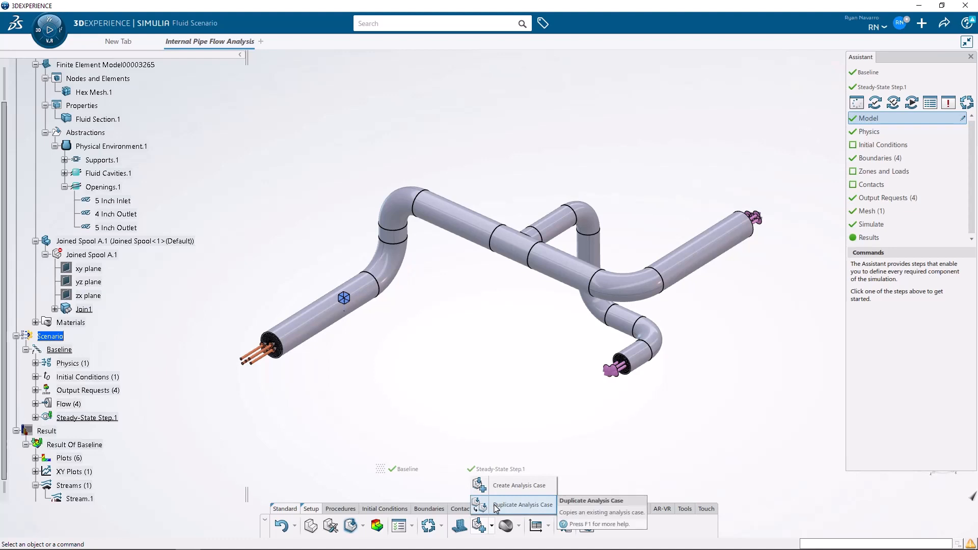
pyautogui.click(497, 508)
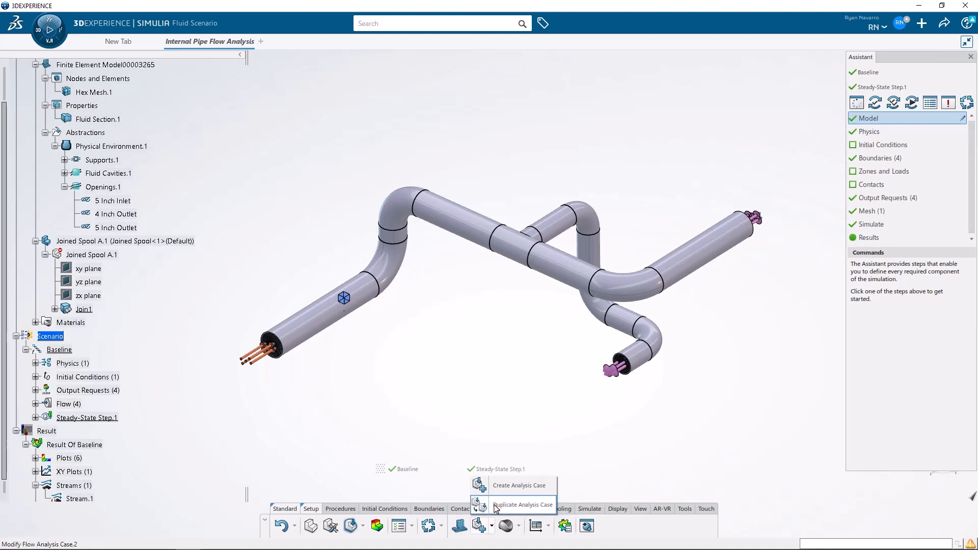
pyautogui.moveTo(397, 244); pyautogui.dragTo(342, 244)
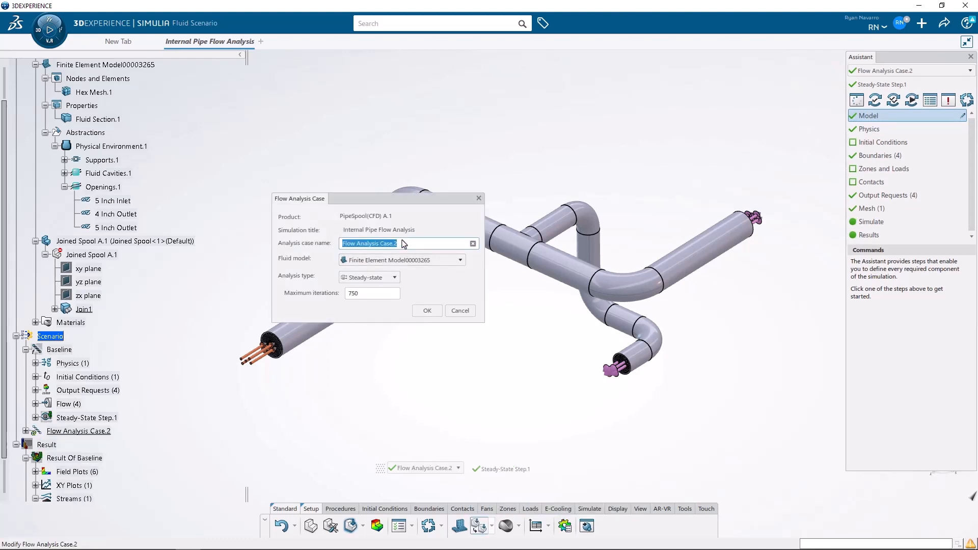
pyautogui.write('Single Outlet')
pyautogui.click(428, 313)
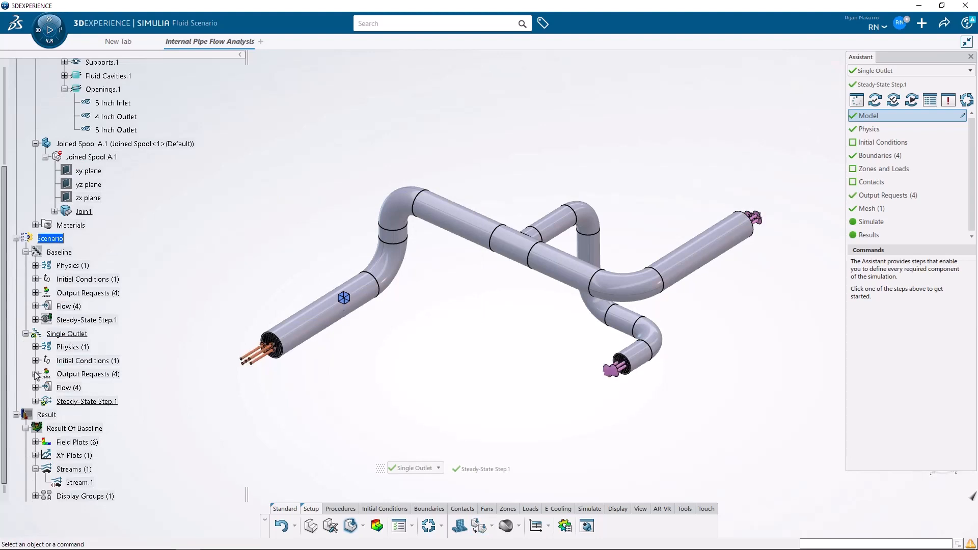
# Delete the Pressure Outlet.2 flow boundary from the Single Outlet analysis case
pyautogui.click(36, 388)
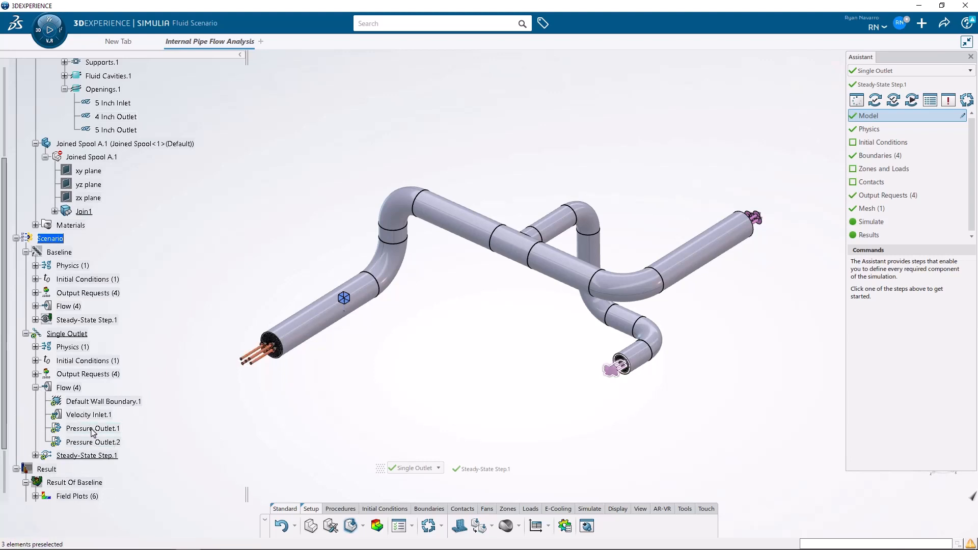
pyautogui.click(93, 443)
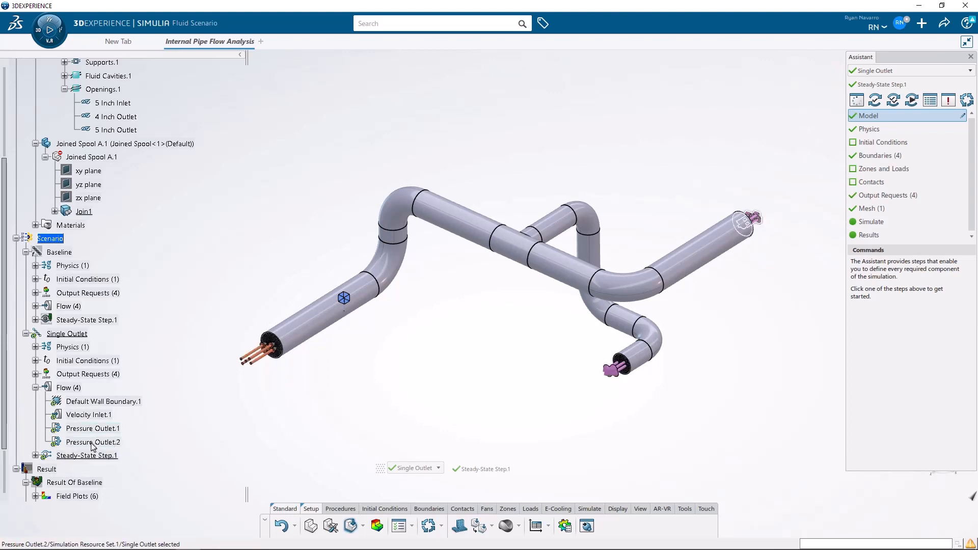
pyautogui.rightClick(93, 443)
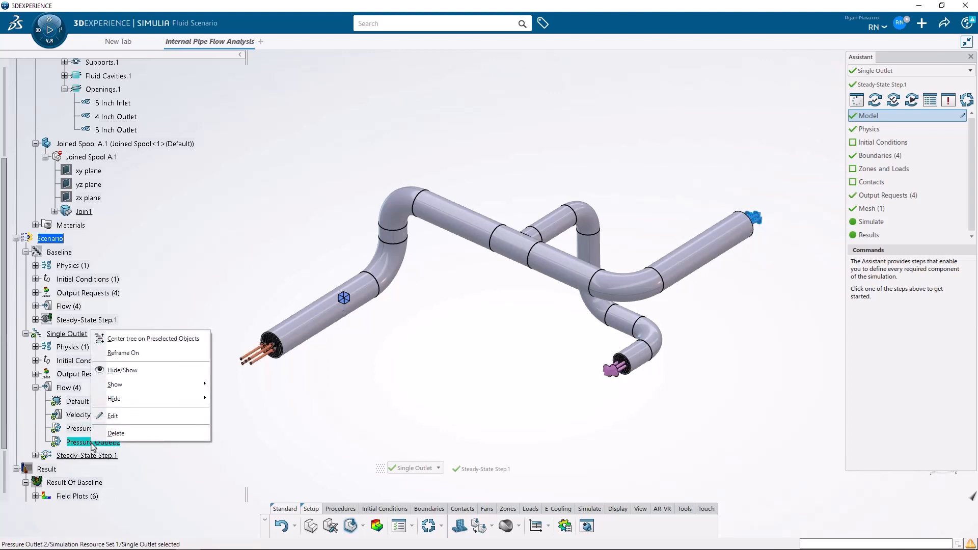
pyautogui.click(130, 434)
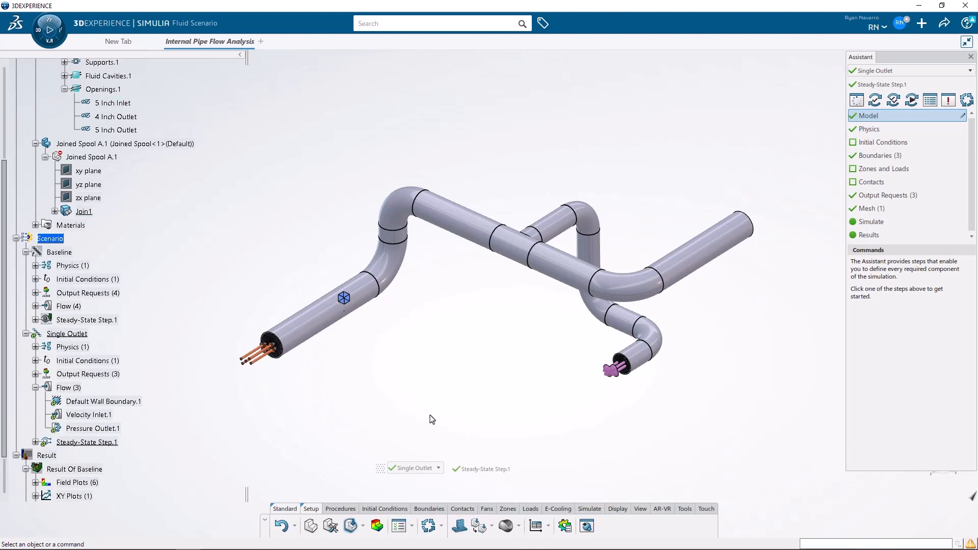
# Set the results storage to Server for the Single Outlet result, with the Baseline result stored as Local
pyautogui.click(589, 510)
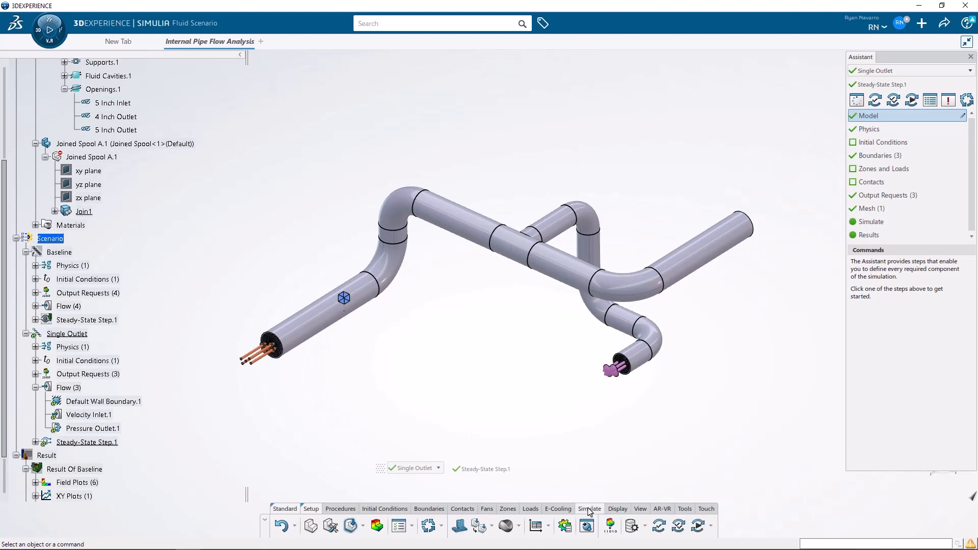
pyautogui.click(631, 527)
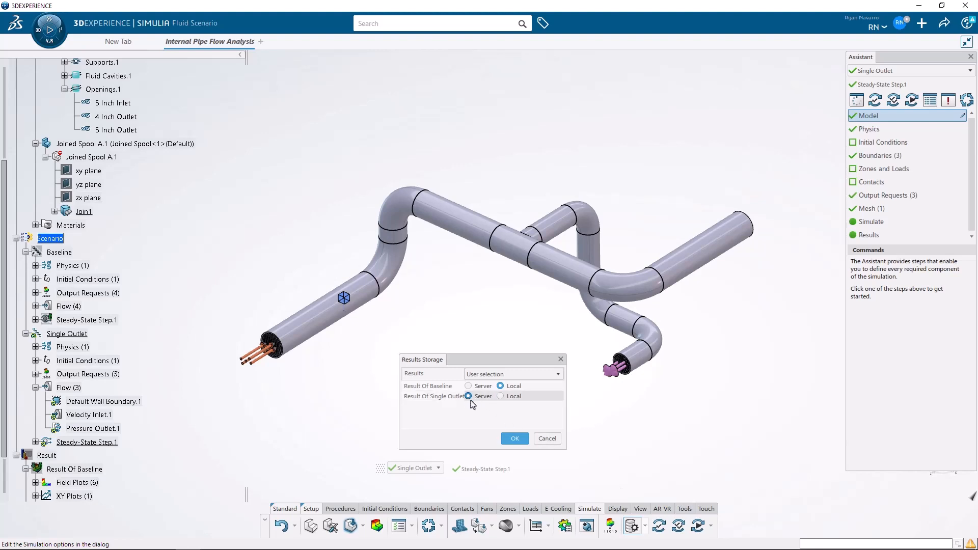
pyautogui.click(514, 439)
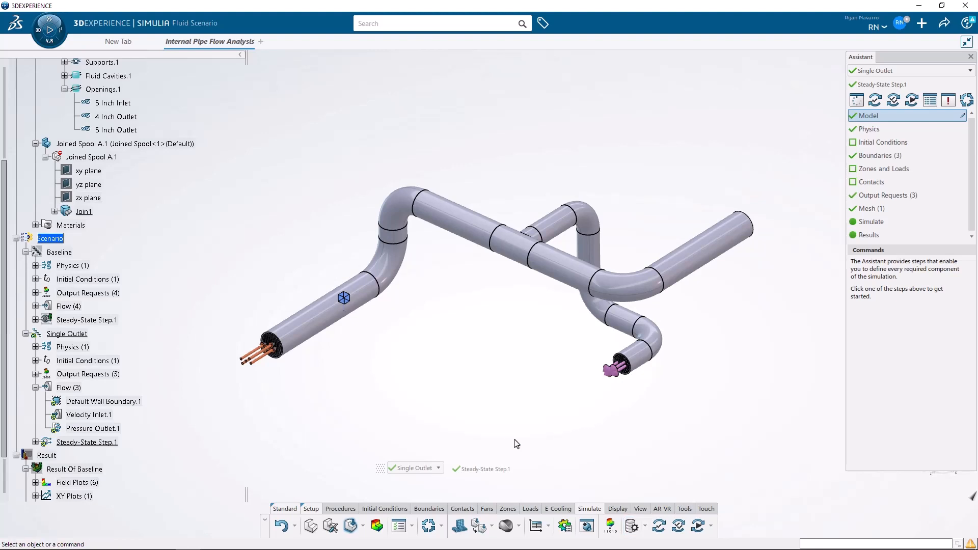
# Run the Single Outlet simulation on the Cloud using Credits and the 16 cores - 64 GB configuration
pyautogui.click(871, 223)
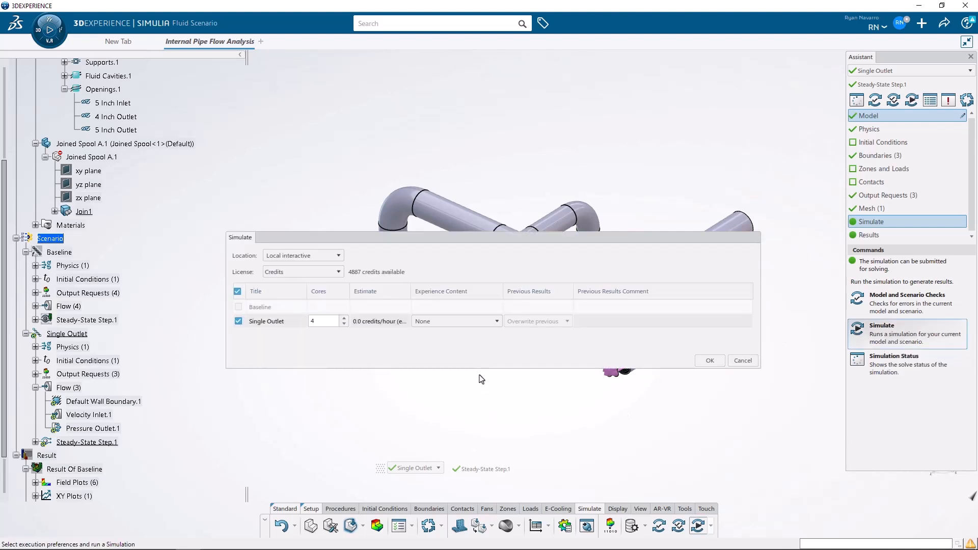
pyautogui.click(329, 256)
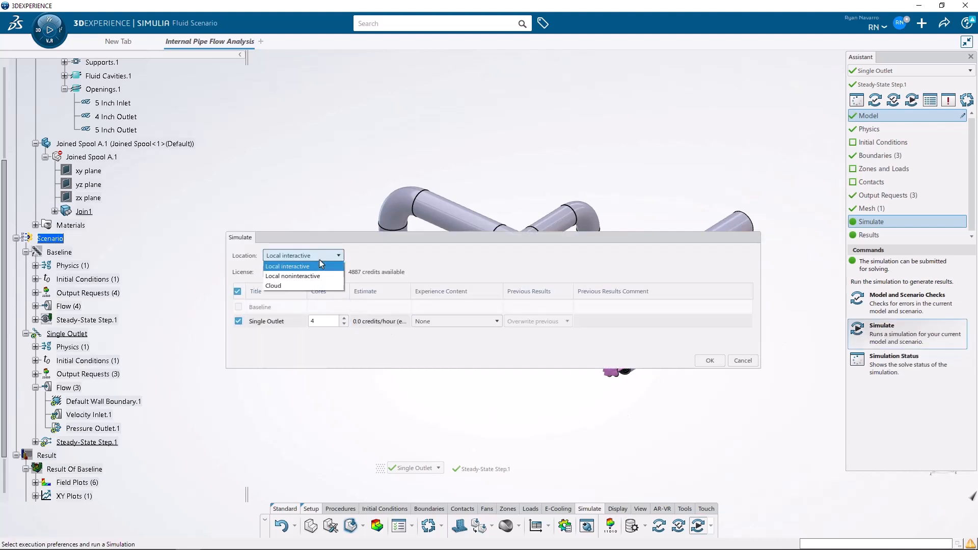
pyautogui.click(292, 286)
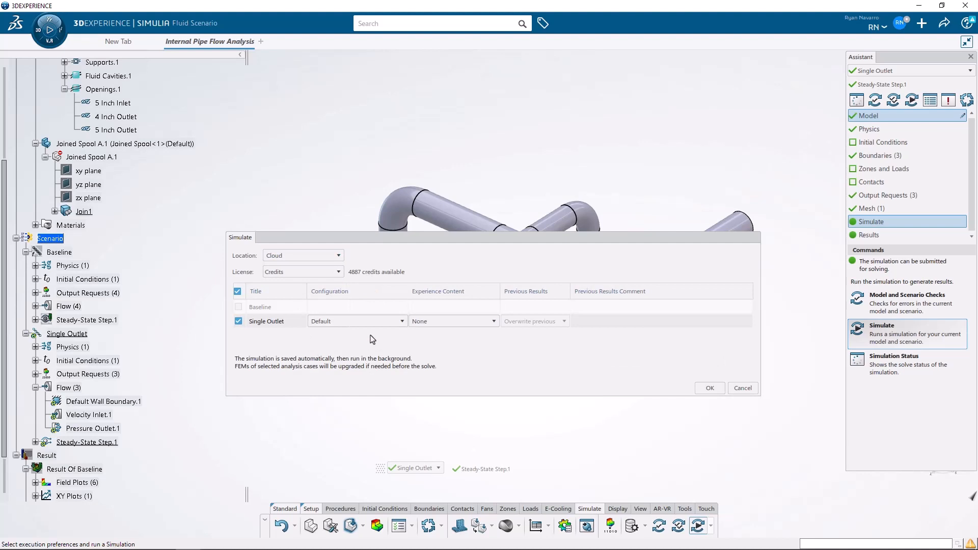
pyautogui.click(383, 322)
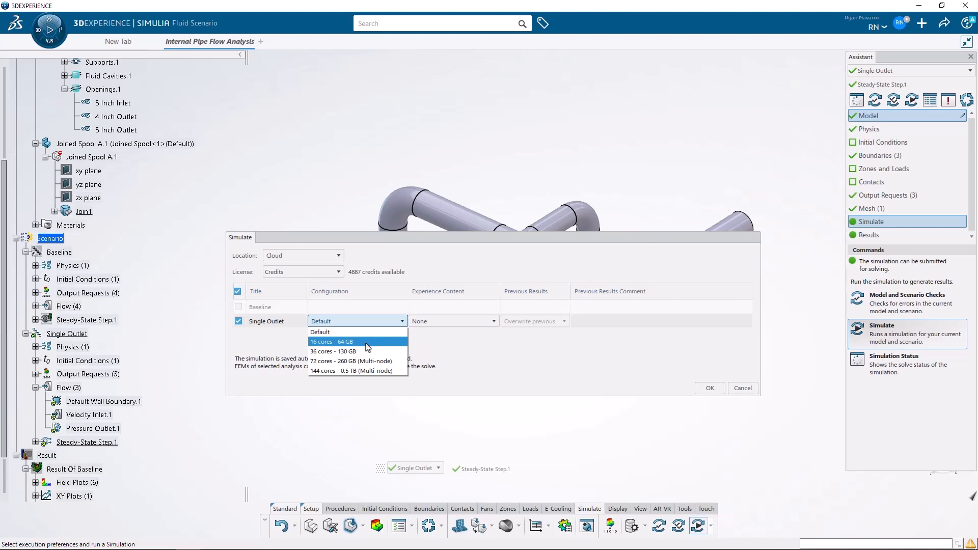
pyautogui.click(382, 372)
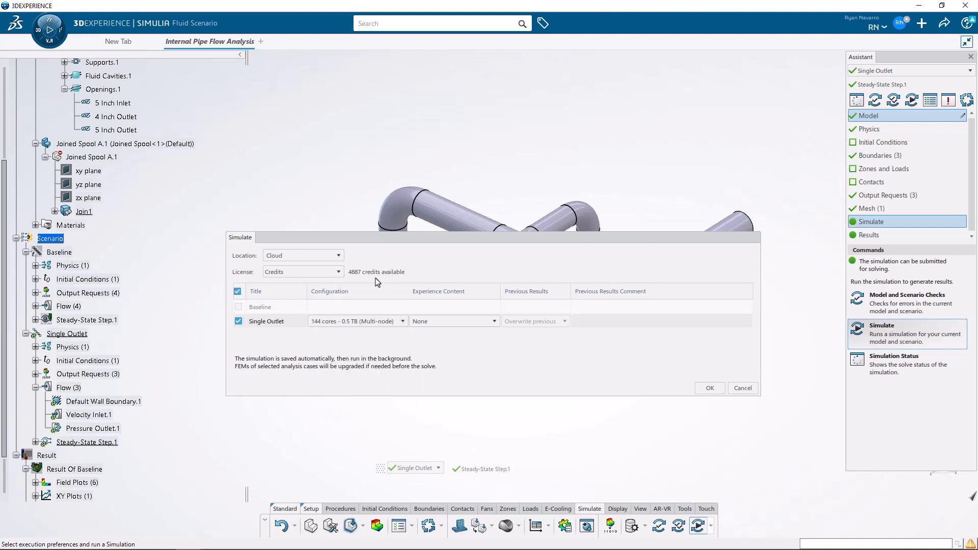
pyautogui.click(382, 323)
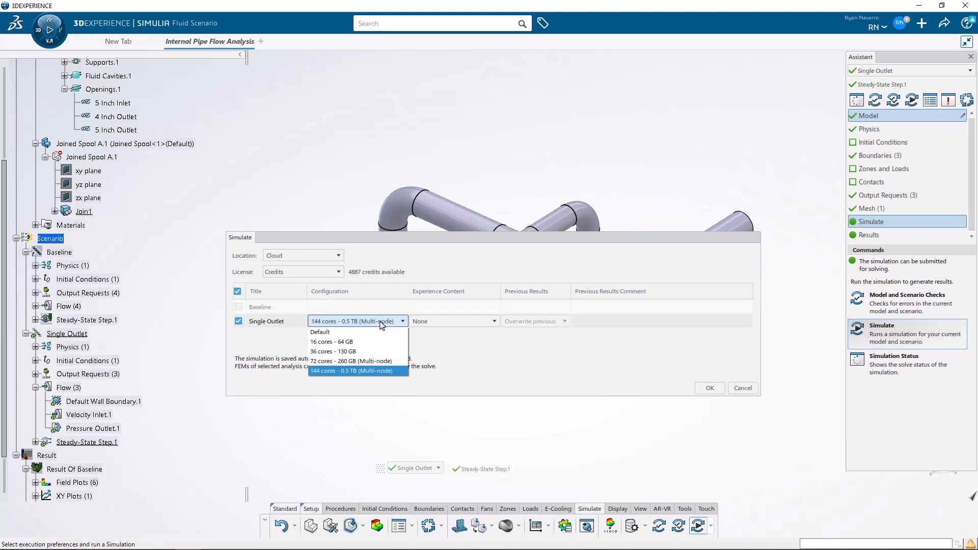
pyautogui.click(373, 343)
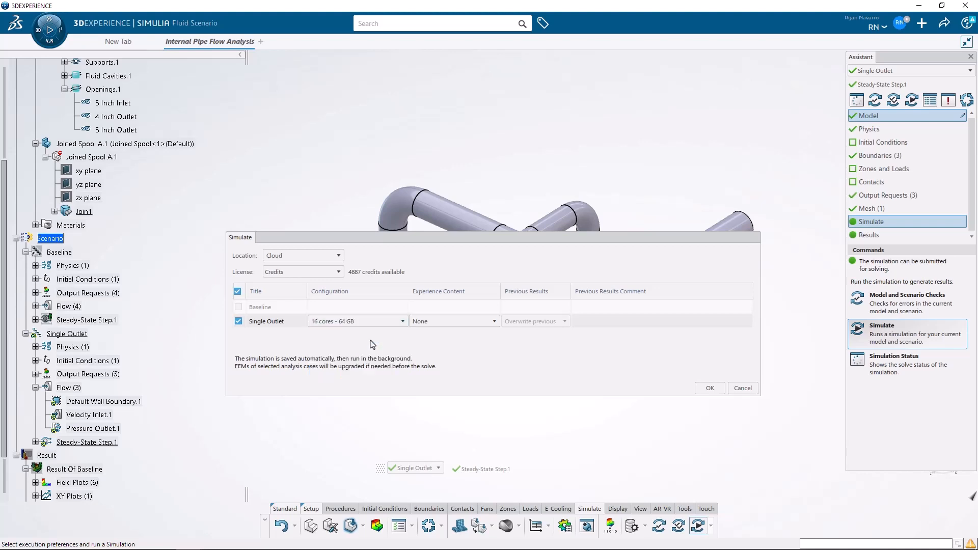
pyautogui.click(466, 320)
pyautogui.click(464, 333)
pyautogui.click(708, 390)
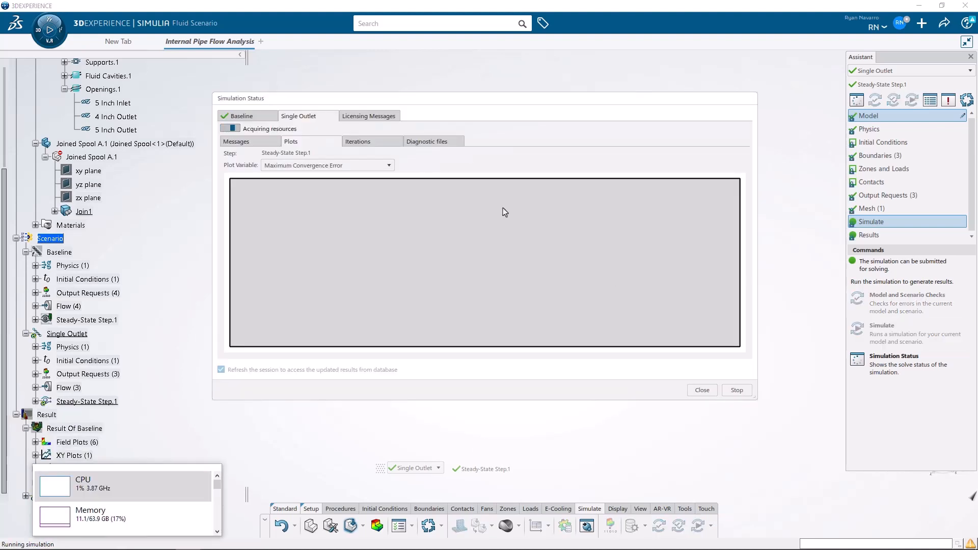
# Review the Single Outlet run's momentum and EPS convergence residual plots, and check the platform notifications in the browser
pyautogui.click(362, 166)
pyautogui.click(364, 186)
pyautogui.click(363, 166)
pyautogui.click(360, 214)
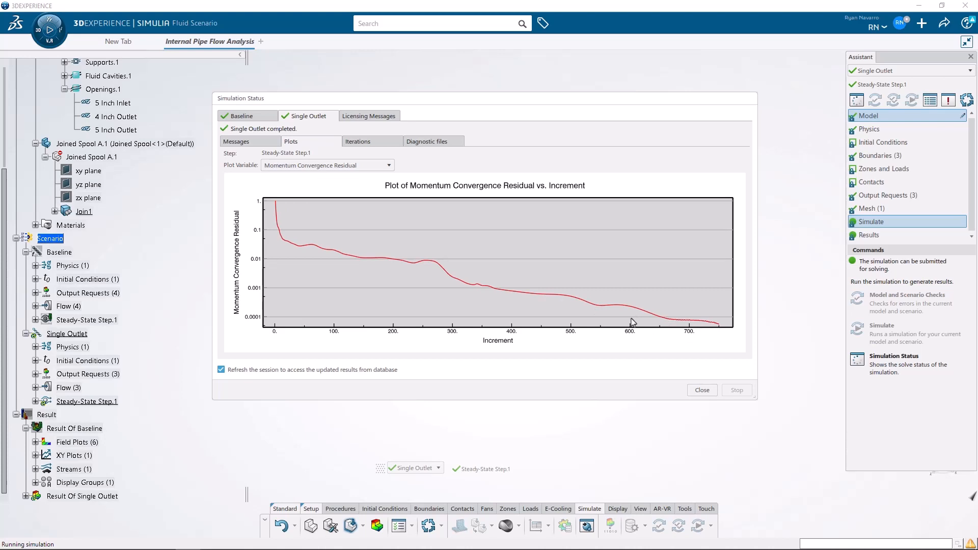
pyautogui.click(351, 165)
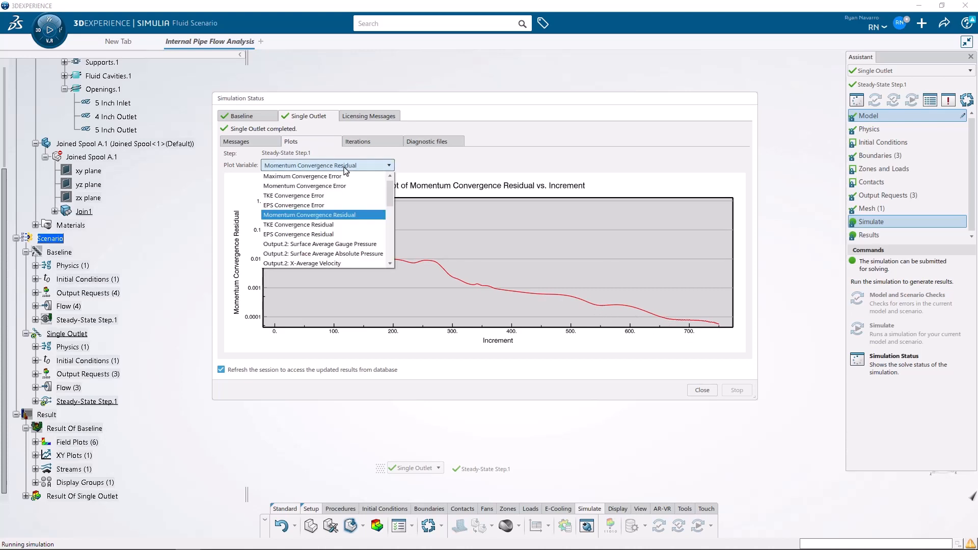
pyautogui.click(350, 234)
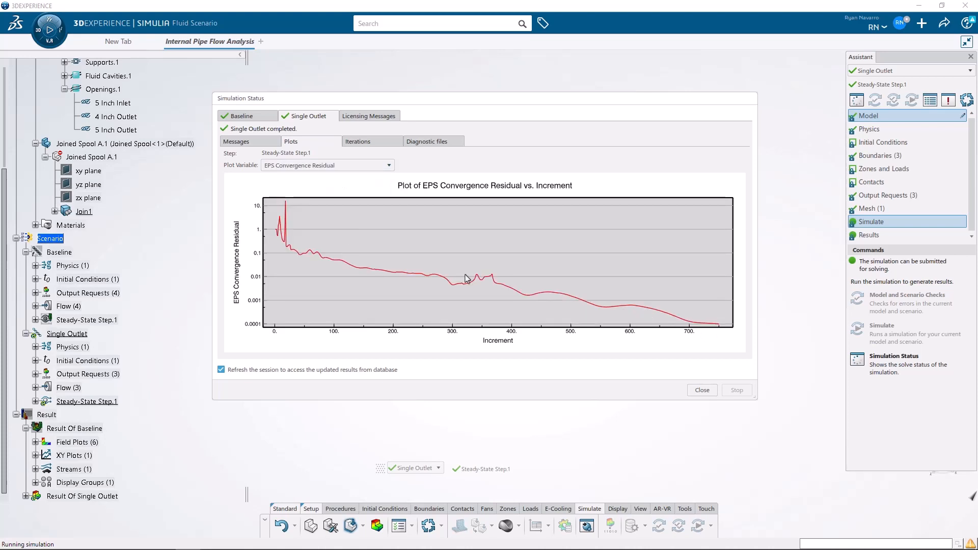
pyautogui.click(357, 165)
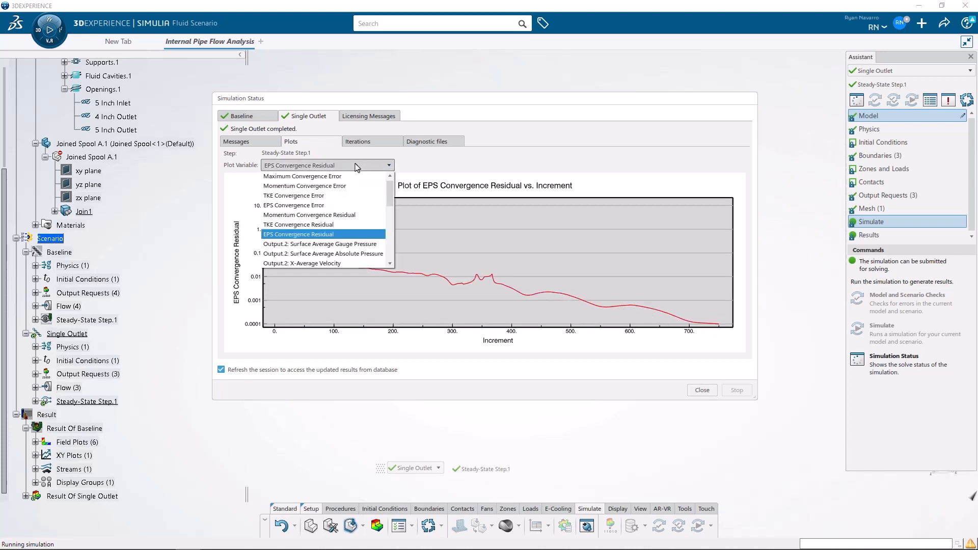
pyautogui.click(351, 215)
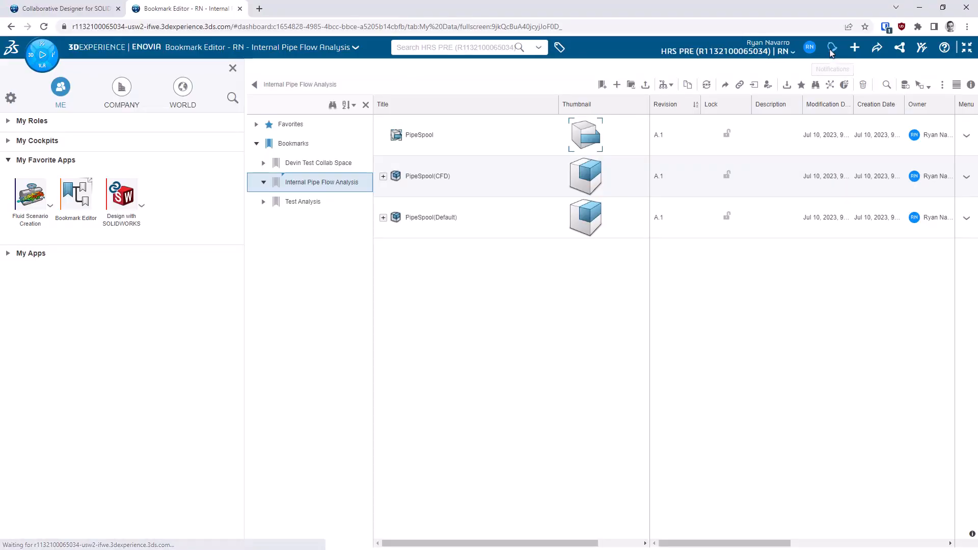
pyautogui.click(832, 48)
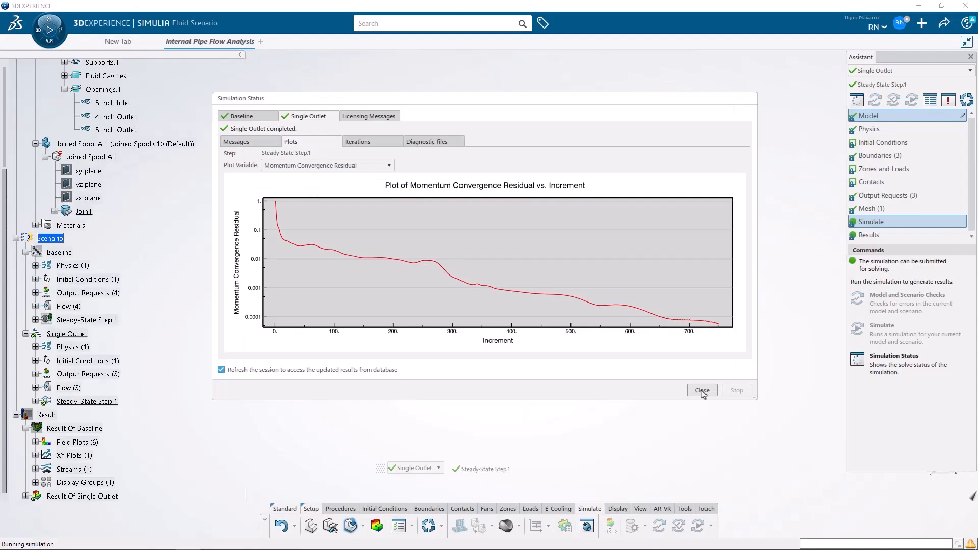
# Close the simulation status and display the Velocity Vector.1 plot of the Single Outlet result
pyautogui.click(702, 392)
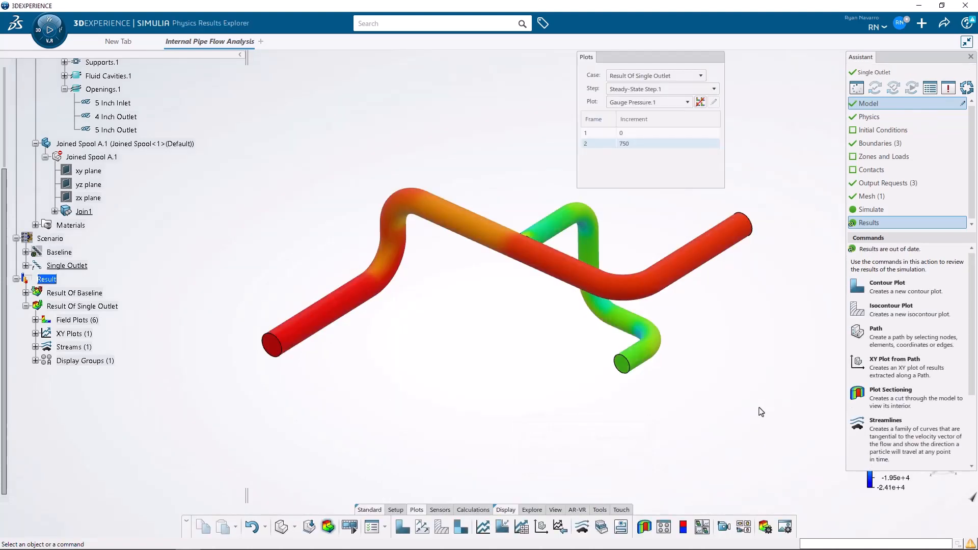
pyautogui.click(657, 102)
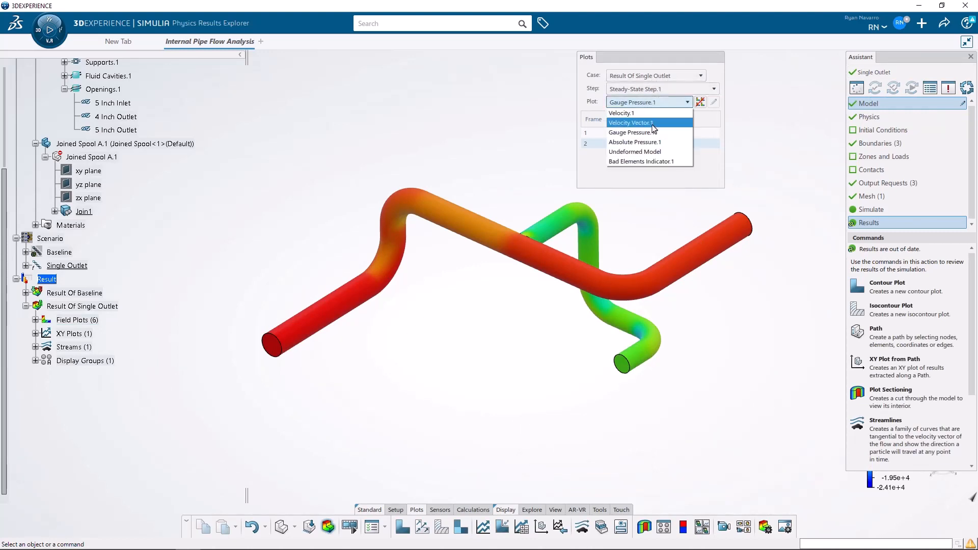
pyautogui.click(654, 123)
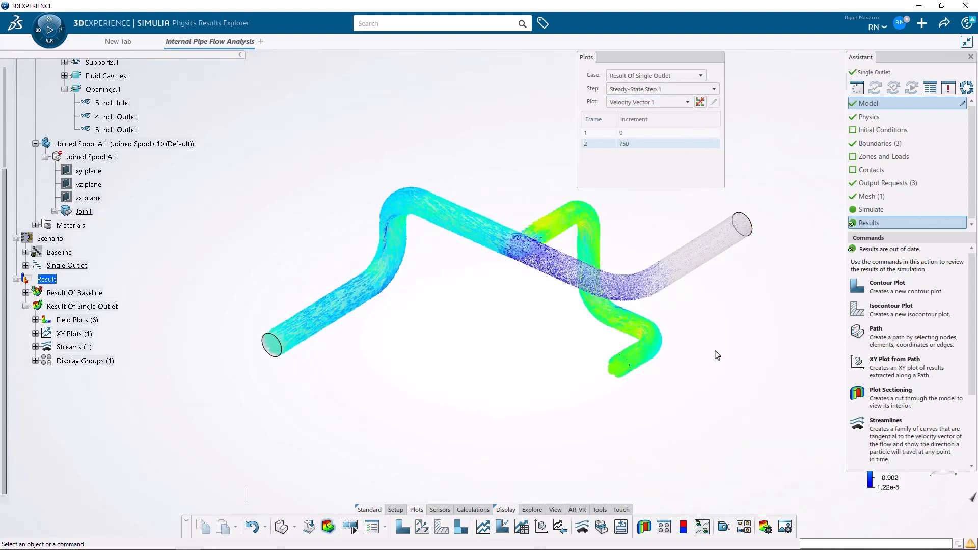
# Generate a report from the Sim.dotx format covering the Baseline and Single Outlet results, and look through the document in Word
pyautogui.scroll(-3, 897, 388)
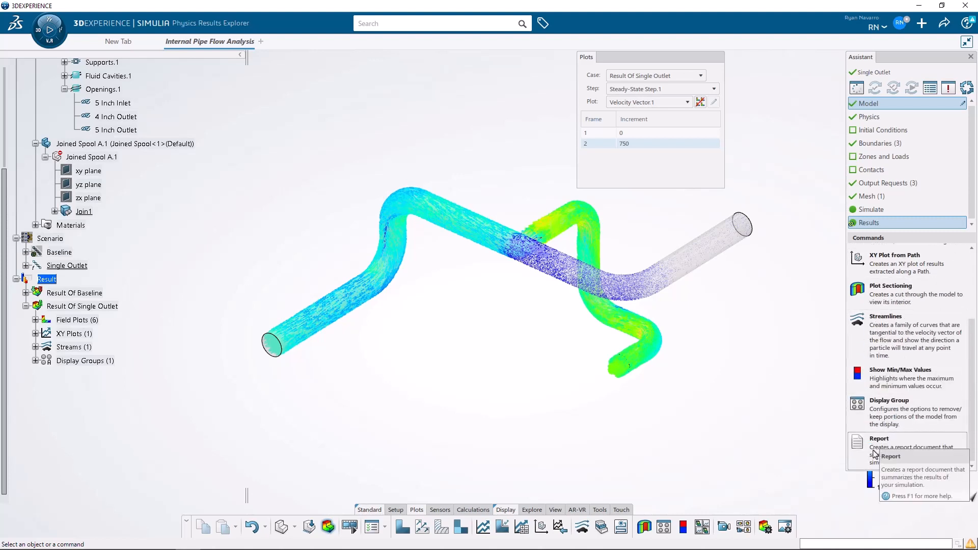
pyautogui.click(875, 454)
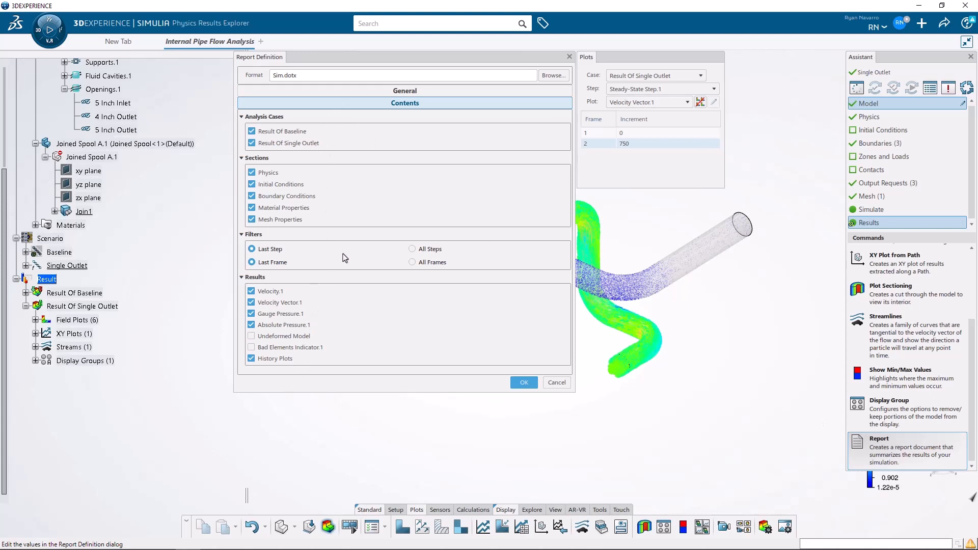
pyautogui.click(385, 91)
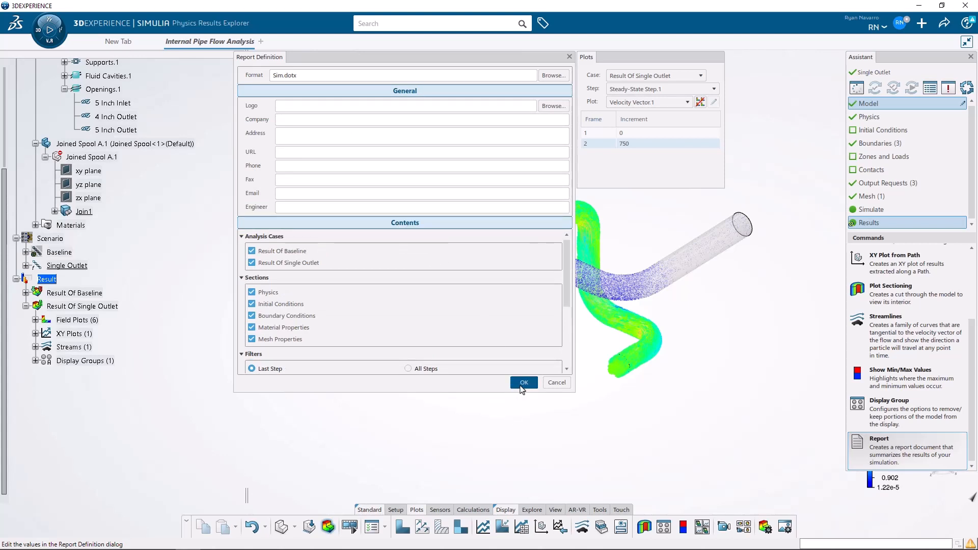
pyautogui.click(521, 387)
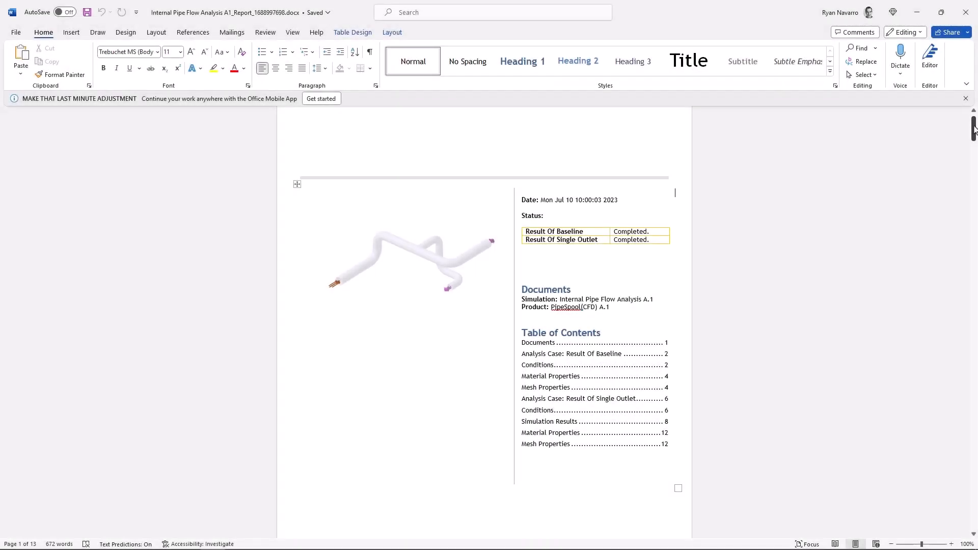
pyautogui.moveTo(974, 130); pyautogui.dragTo(974, 386)
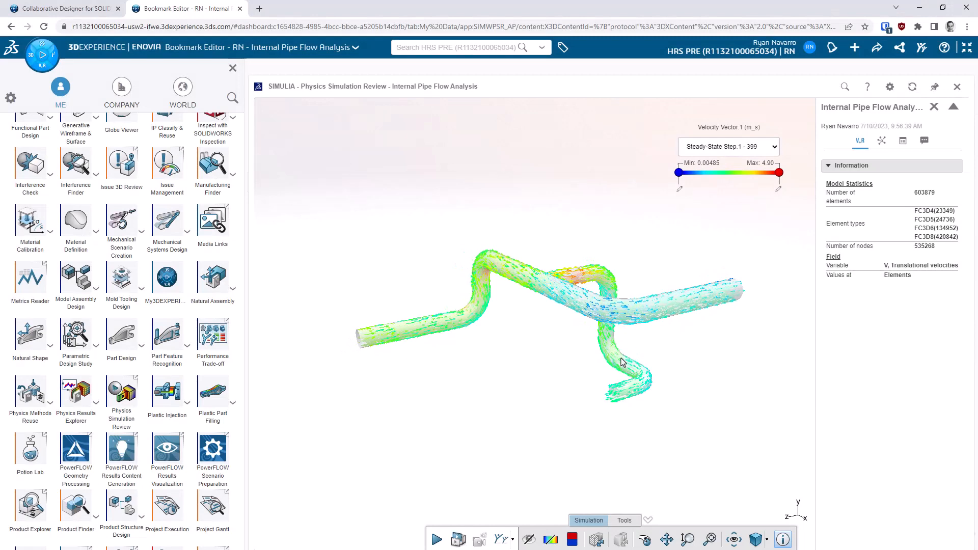
# In the browser's Physics Simulation Review, examine the Baseline velocity vectors and switch to the Single Outlet case's Velocity Vector.1 plot
pyautogui.moveTo(622, 363); pyautogui.dragTo(655, 356, button='middle')
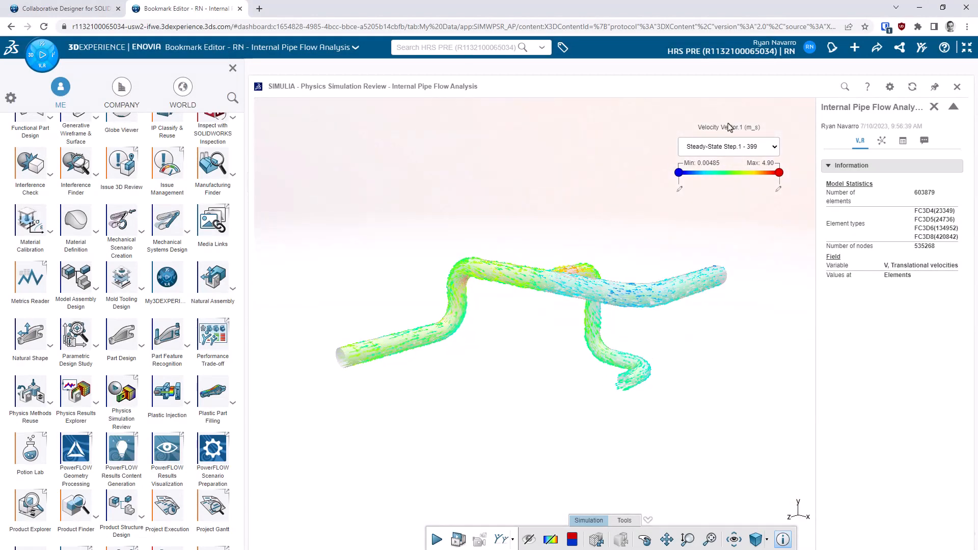
pyautogui.click(625, 520)
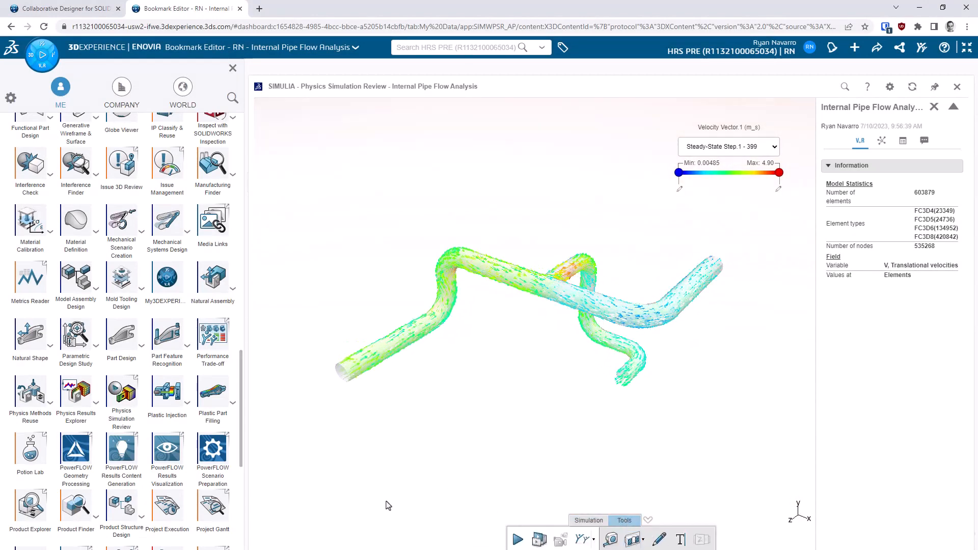
pyautogui.click(540, 539)
pyautogui.click(560, 135)
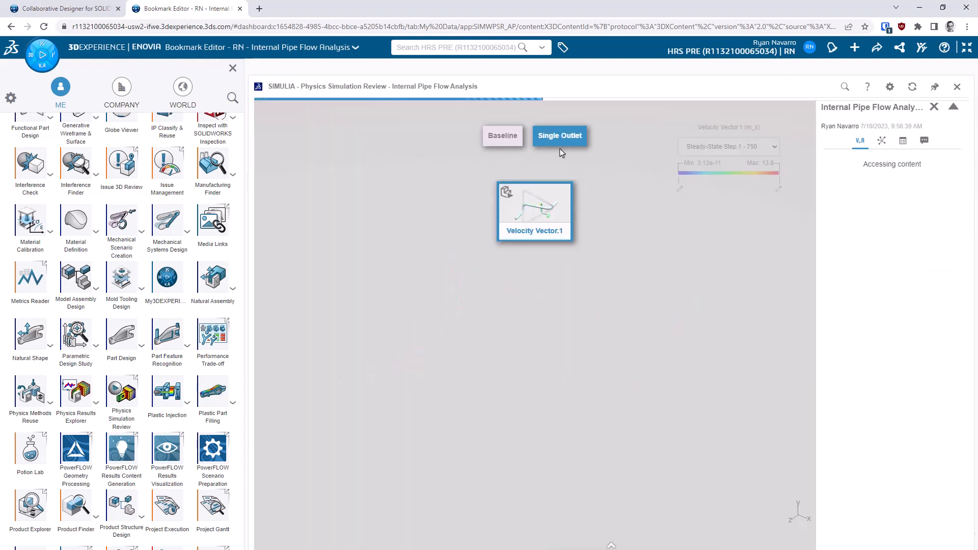
pyautogui.click(623, 539)
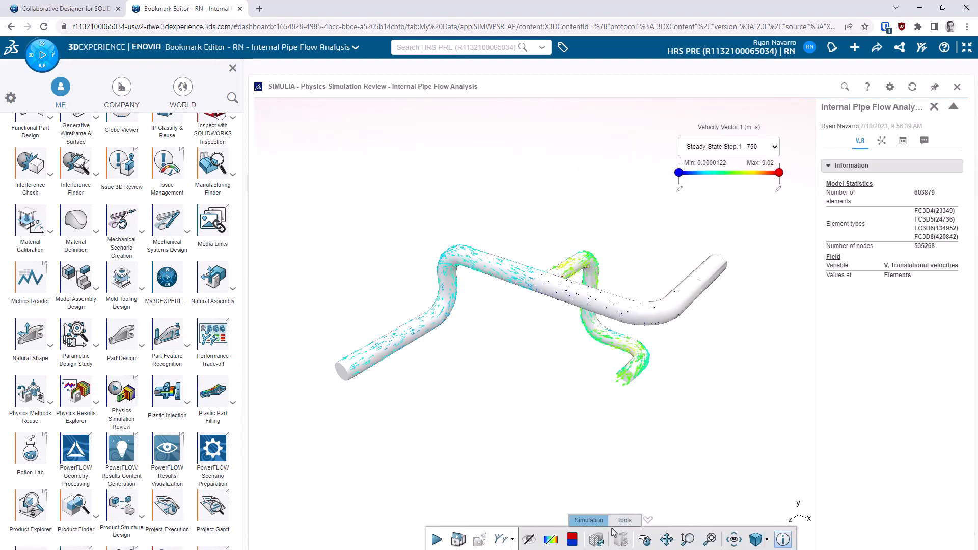
pyautogui.moveTo(691, 400); pyautogui.dragTo(667, 389)
pyautogui.scroll(2, 708, 363)
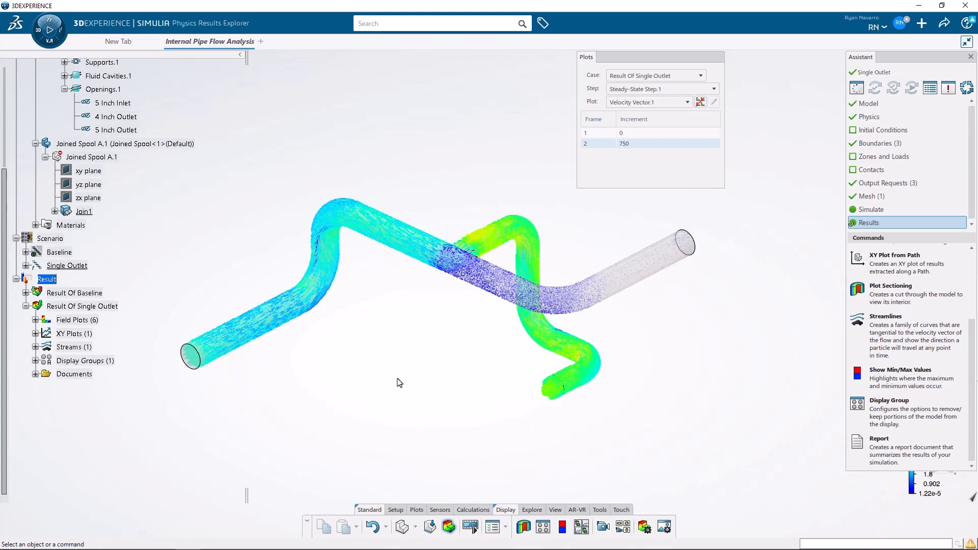
pyautogui.moveTo(413, 379); pyautogui.dragTo(366, 381, button='middle')
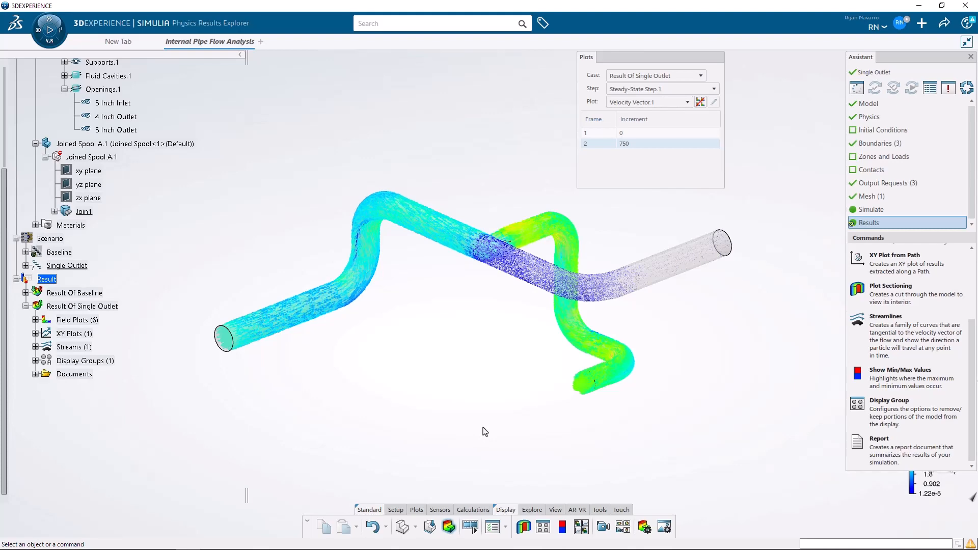
pyautogui.moveTo(483, 428); pyautogui.dragTo(406, 370, button='middle')
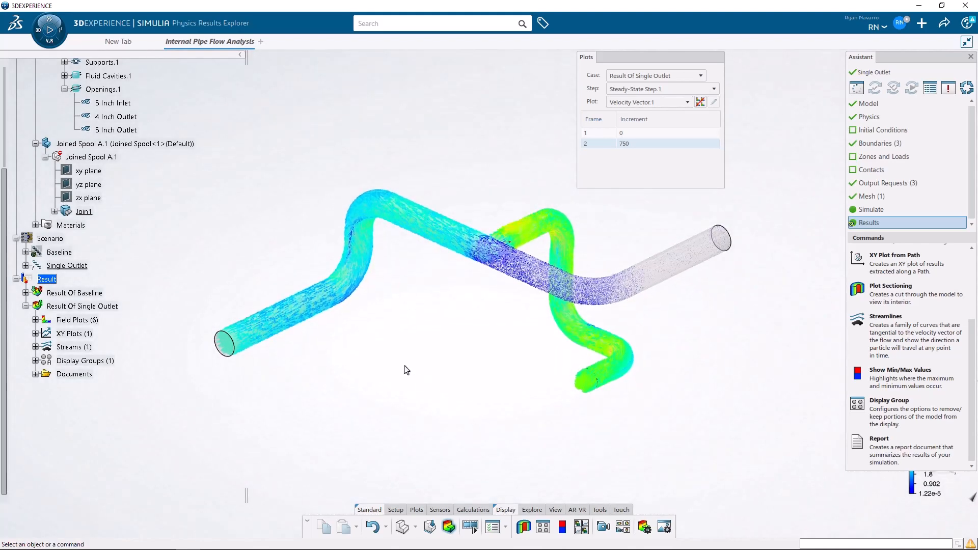